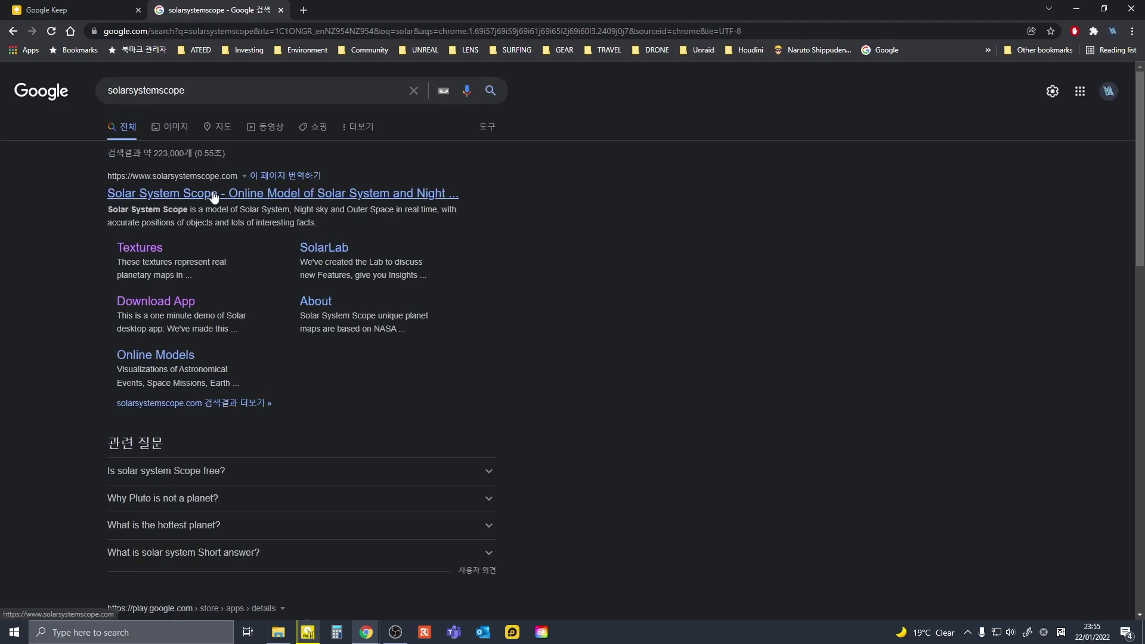
Open the Solar System Scope website from the search results and go to its free planet textures page
left_click(214, 197)
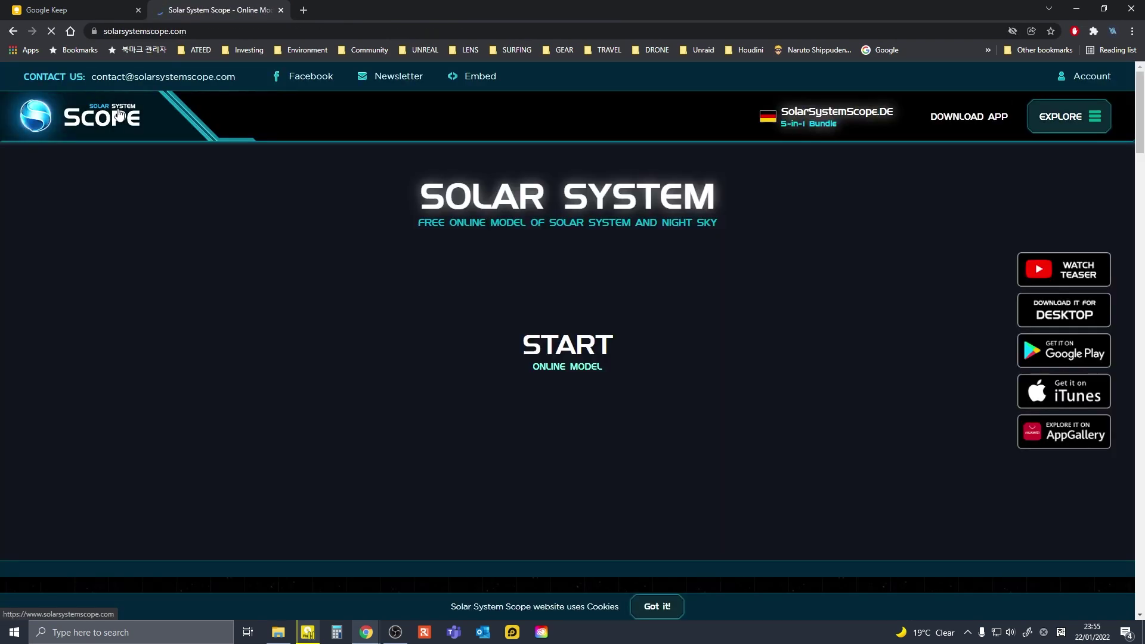
left_click(574, 349)
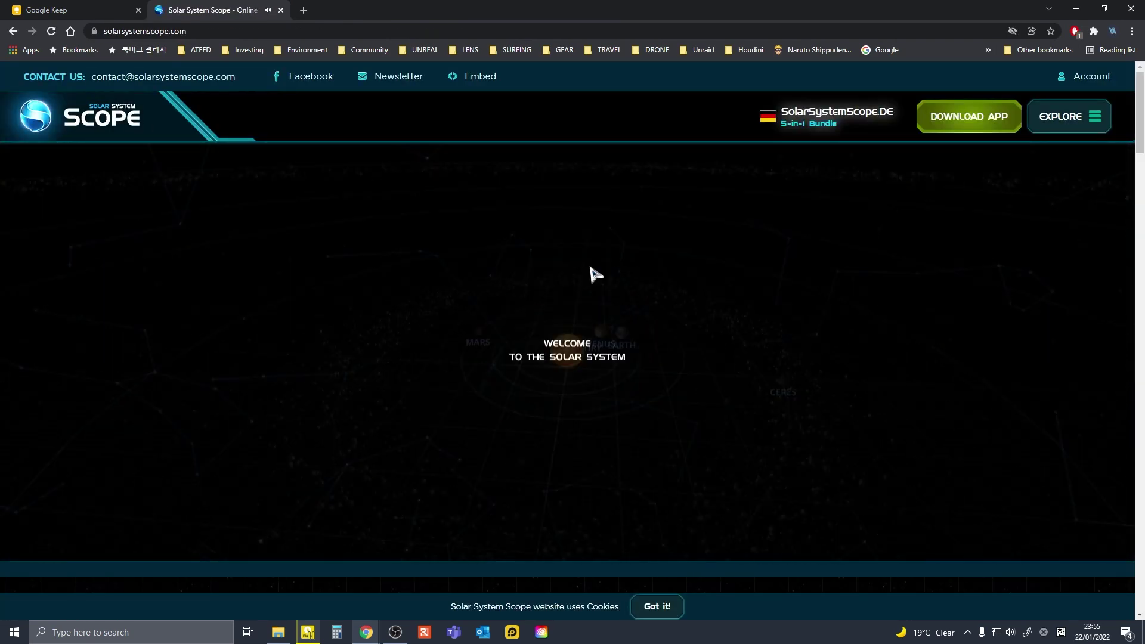
left_click(1070, 117)
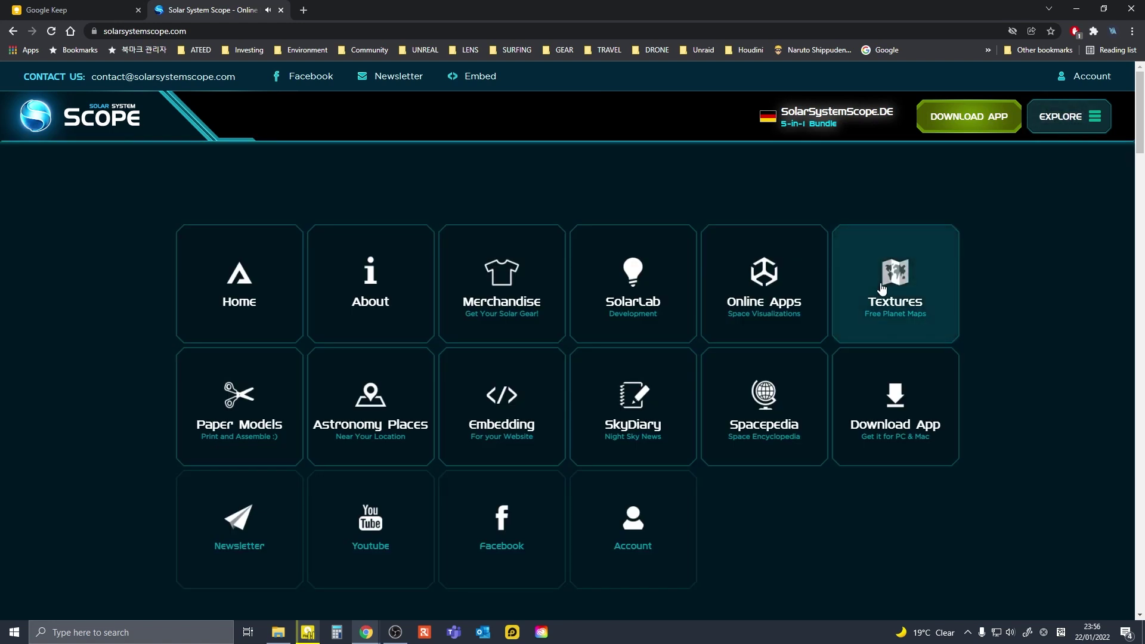
left_click(882, 289)
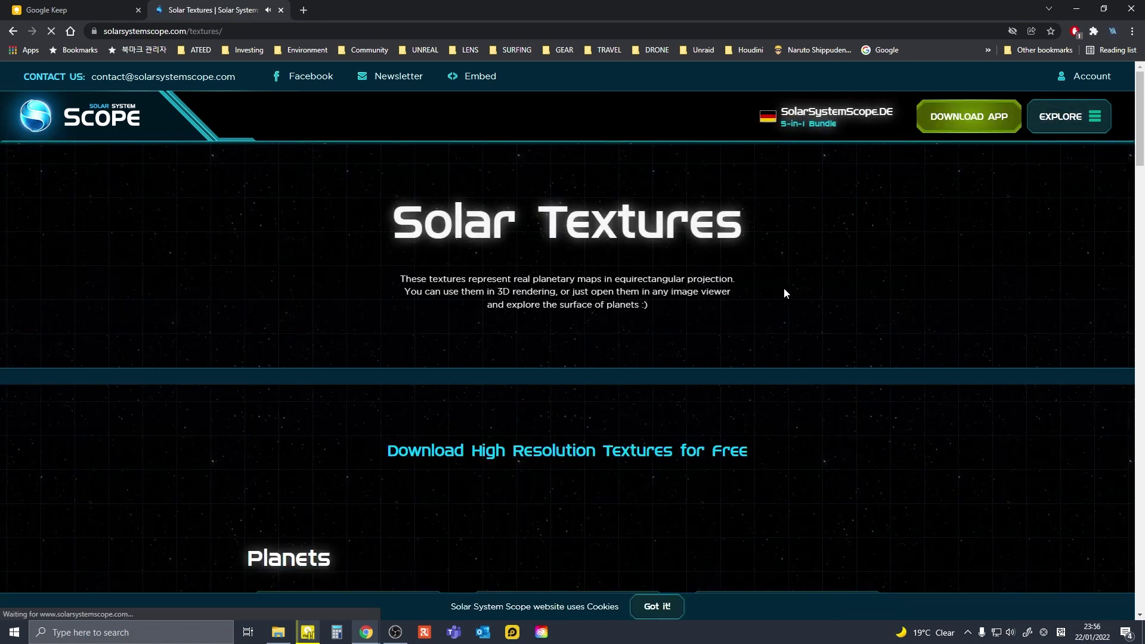
Look through the downloadable texture maps for planets, Earth, Sun, Moon and stars, and fictional bodies
scroll(872, 280, "down", 6)
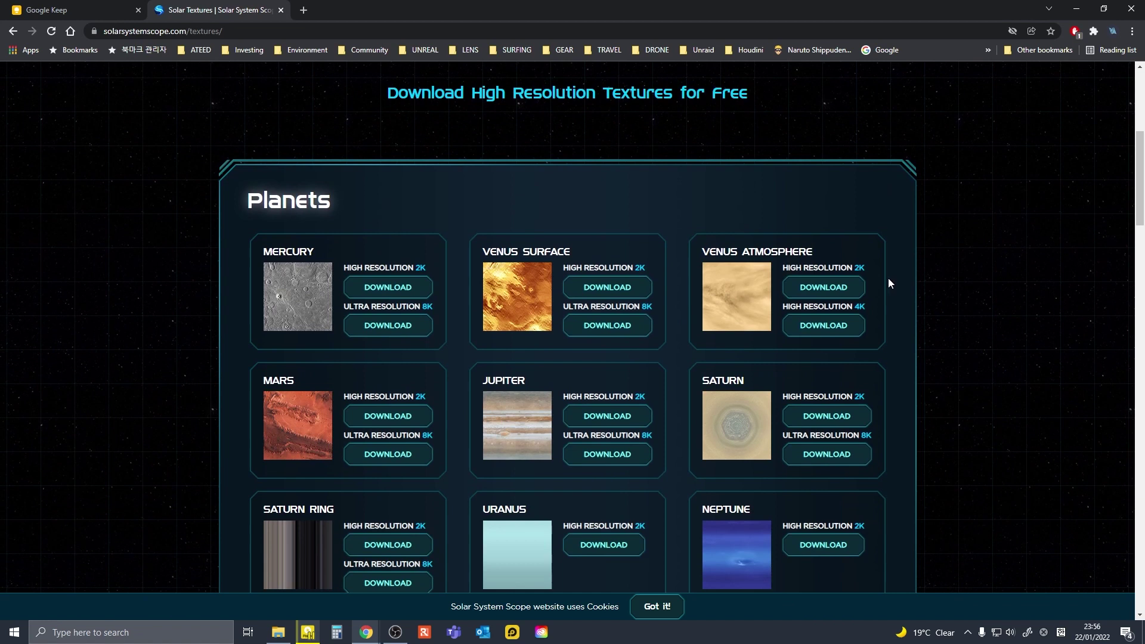
scroll(890, 283, "down", 3)
scroll(889, 277, "up", 3)
scroll(565, 417, "down", 20)
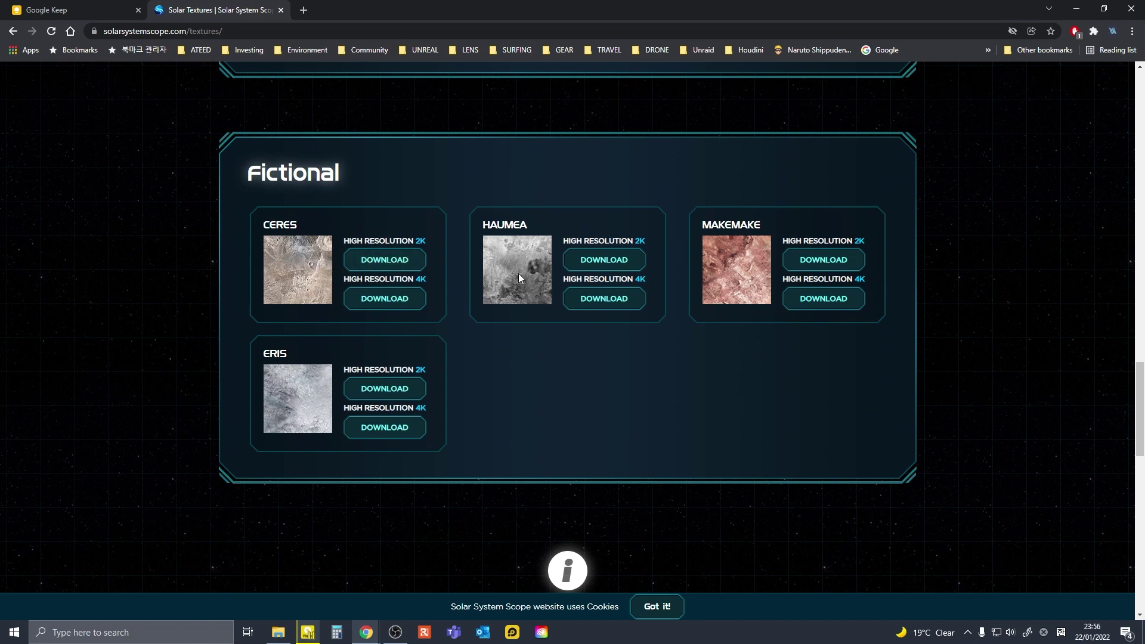
scroll(528, 293, "up", 6)
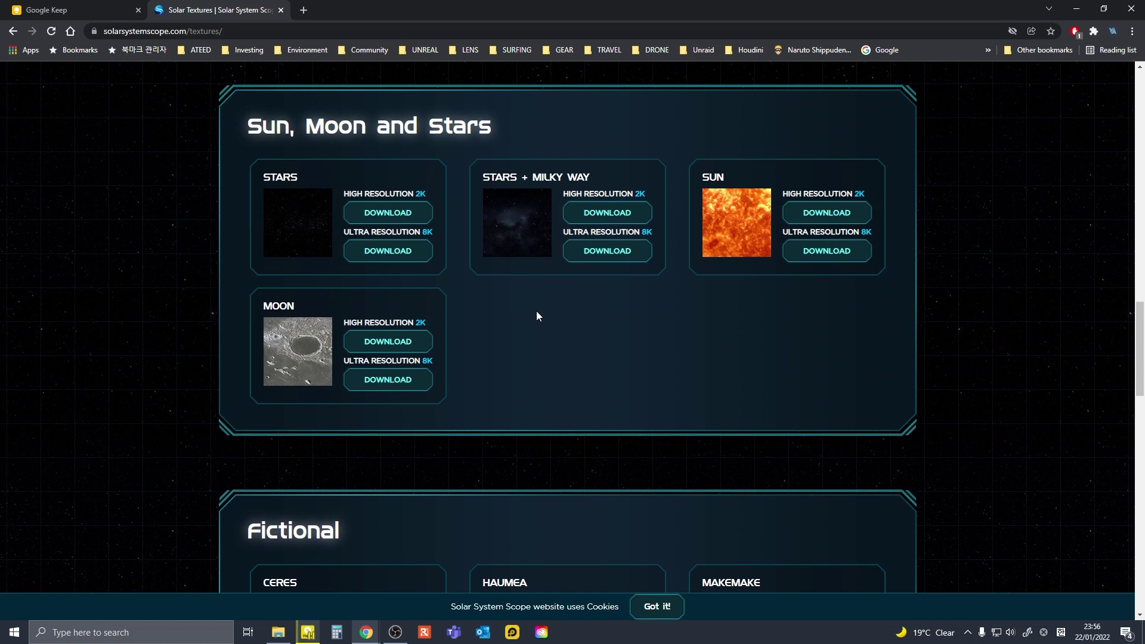
scroll(540, 319, "up", 6)
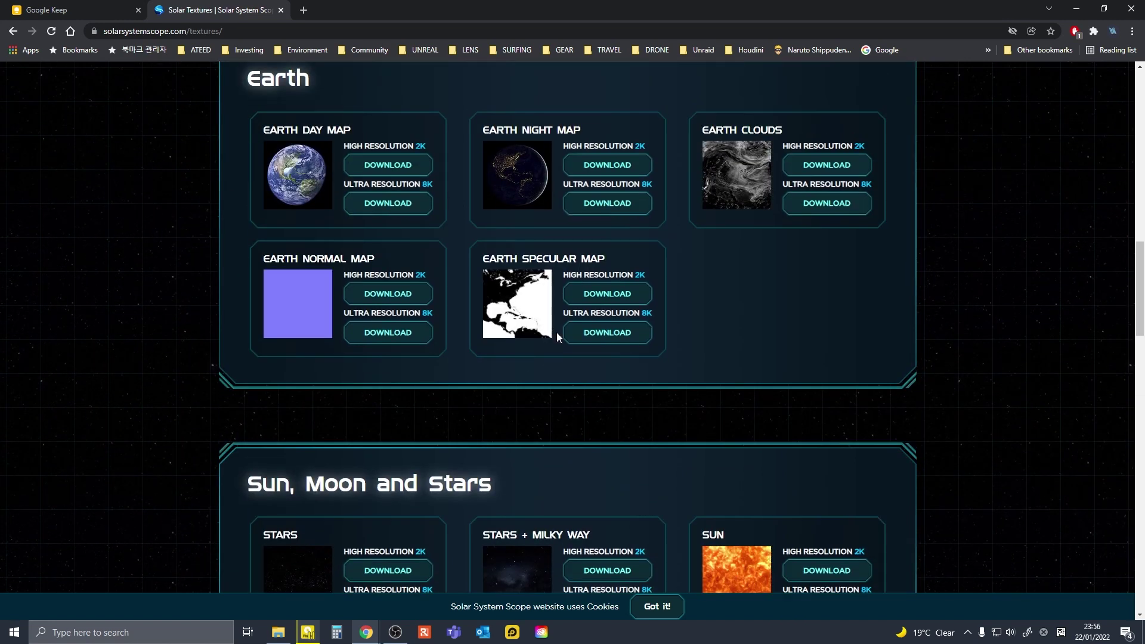
scroll(560, 335, "up", 5)
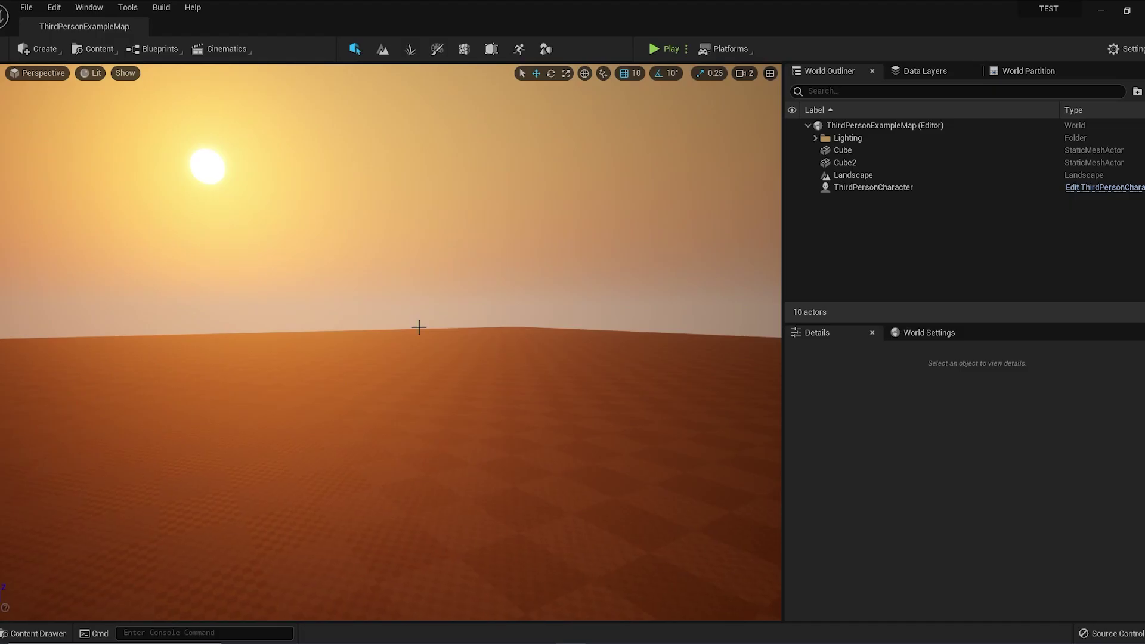
Switch to Unreal Editor and create a folder named Planet in the project's Content folder
key("ctrl+space")
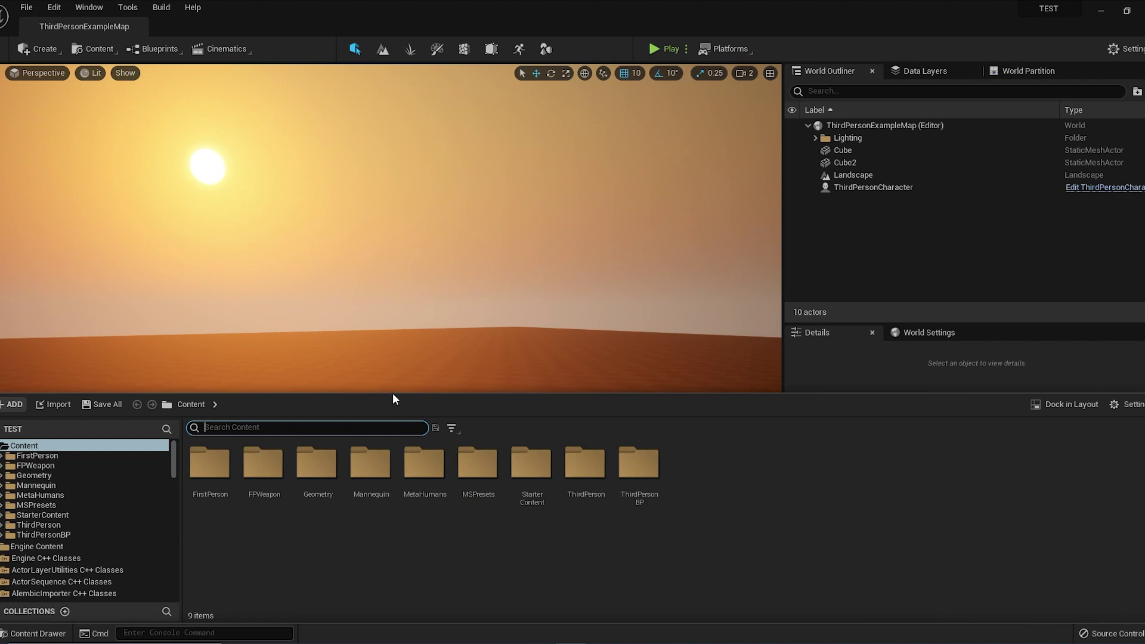
left_click_drag(393, 392, 397, 374)
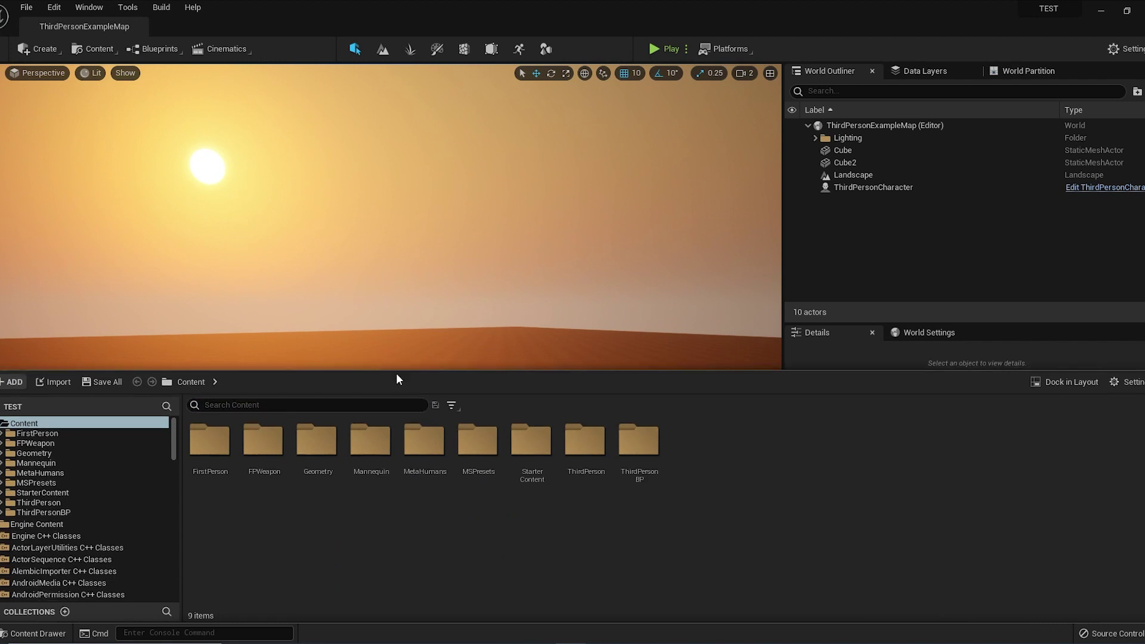
right_click(326, 524)
left_click(377, 171)
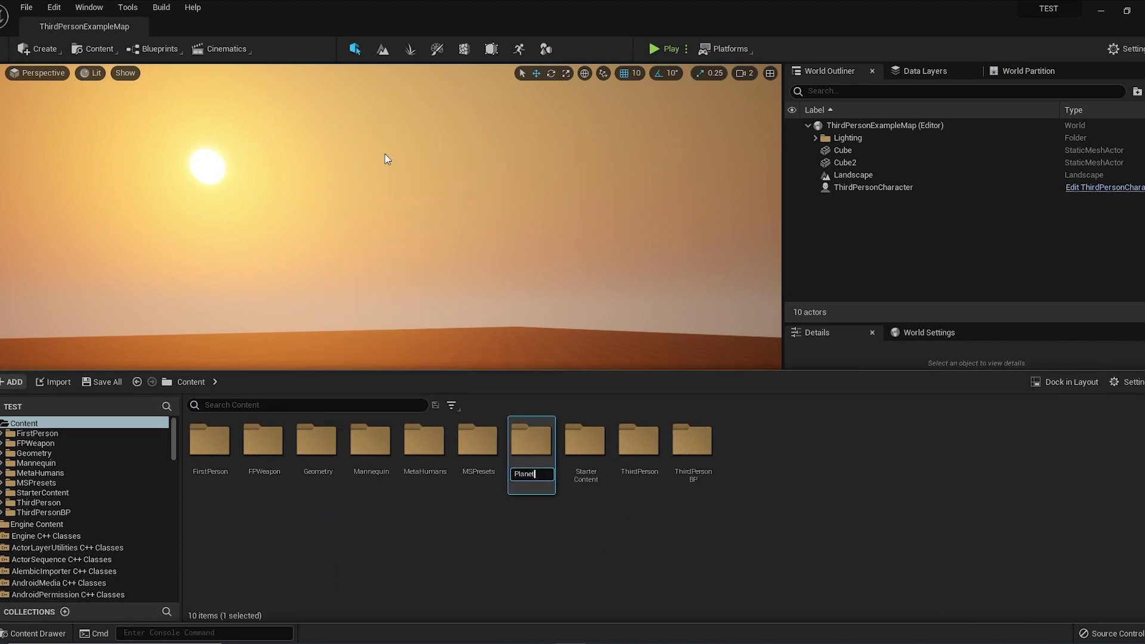
key("Return")
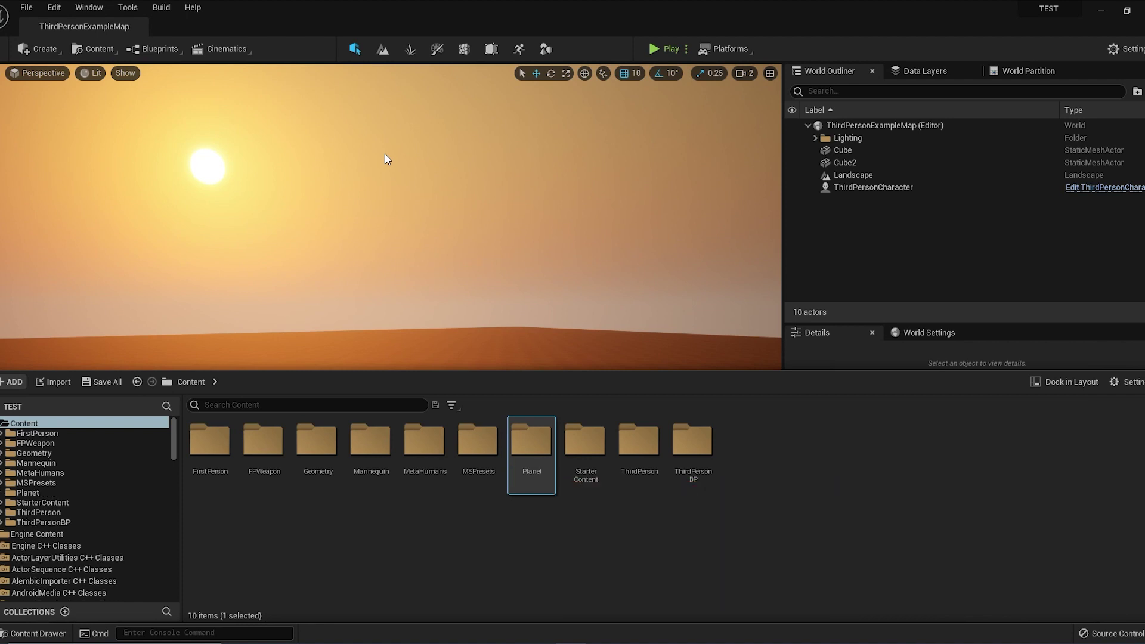
Create two subfolders named Textures and Materials inside the Planet folder
double_click(532, 442)
right_click(409, 491)
left_click(431, 119)
type("Textures")
right_click(305, 521)
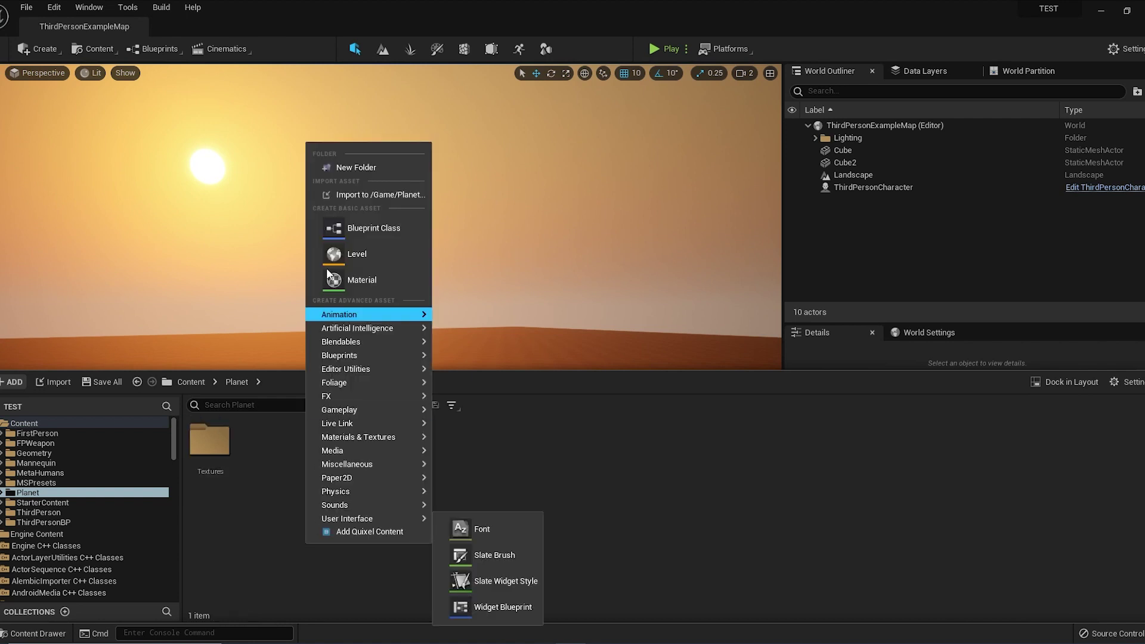
left_click(360, 168)
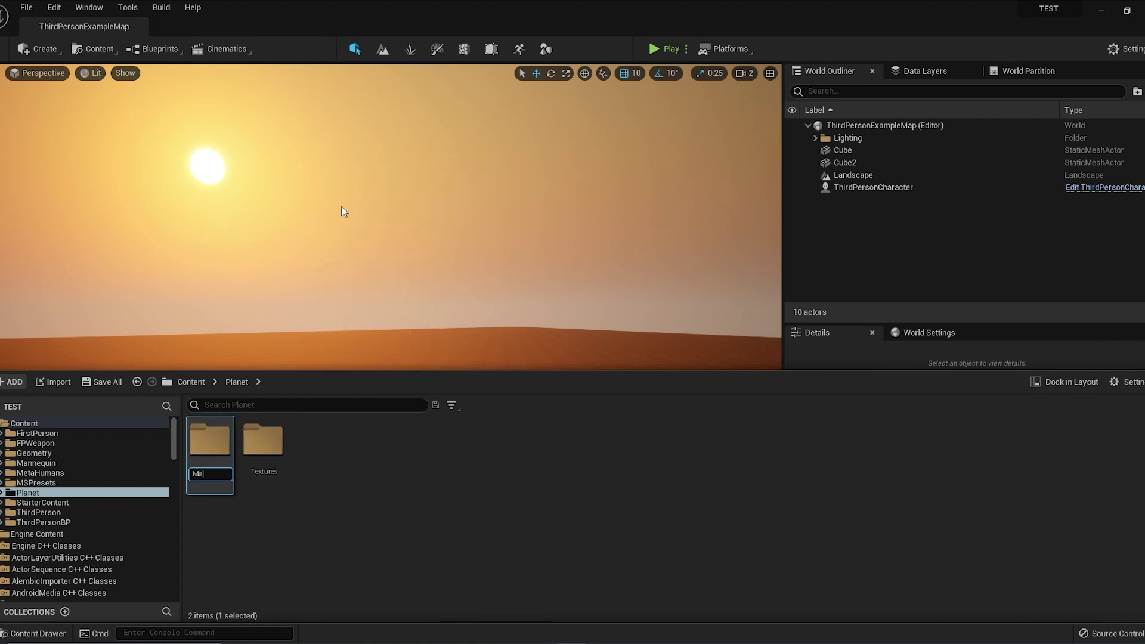
key("Return")
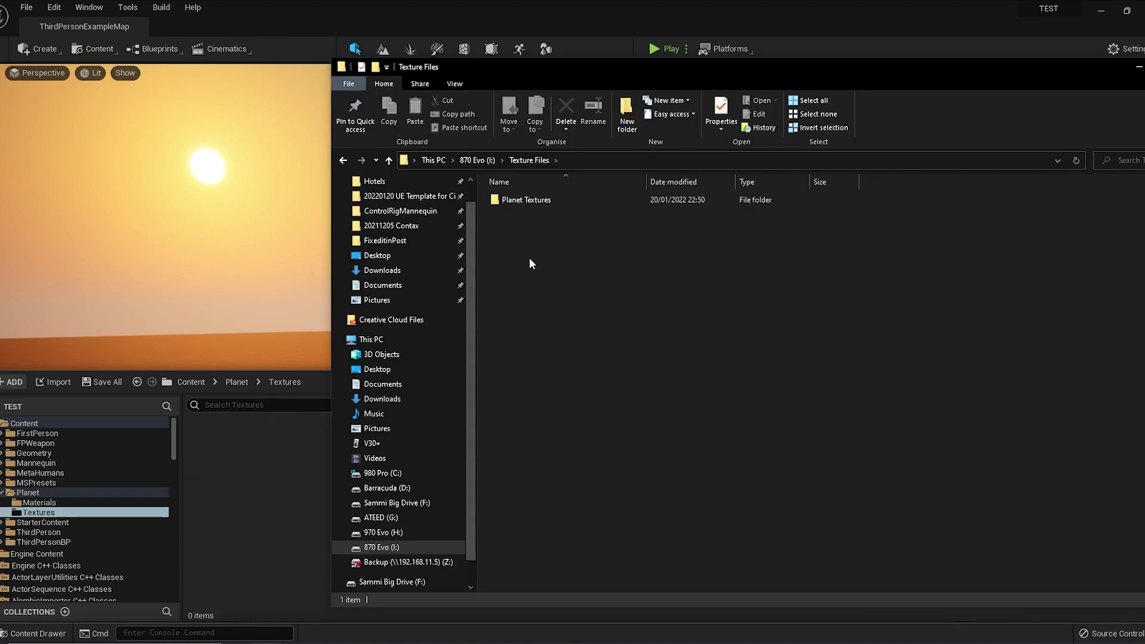
Import 8k_mars, 8k_mercury and 8k_venus_surface from the Planet Textures folder on disk into the project's Textures folder
double_click(516, 203)
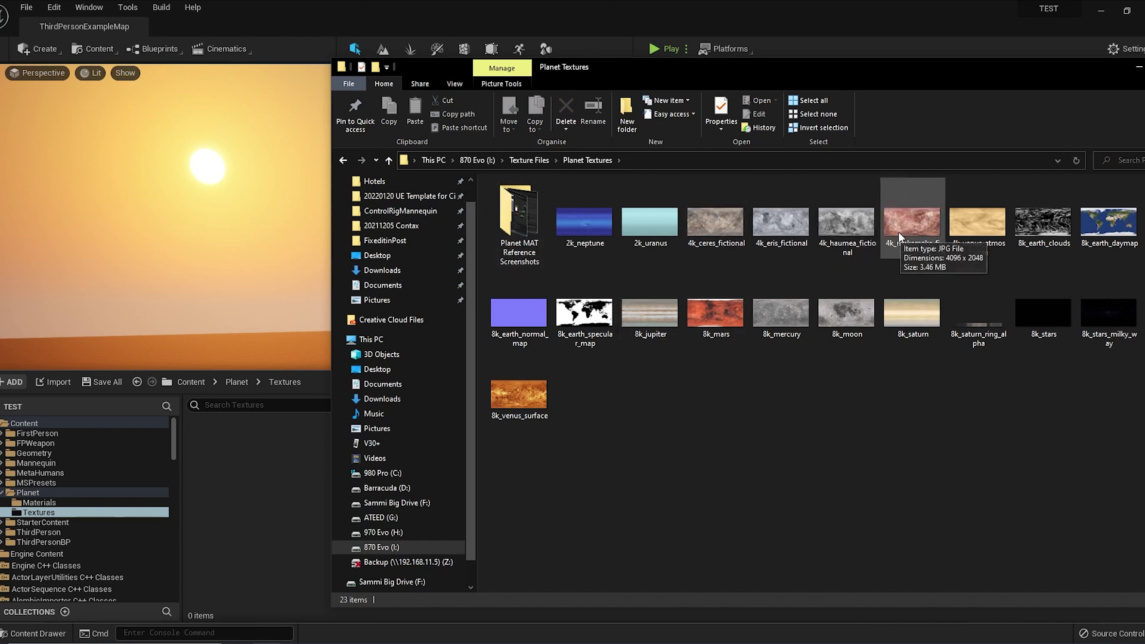
left_click(716, 310)
left_click(794, 308, "ctrl")
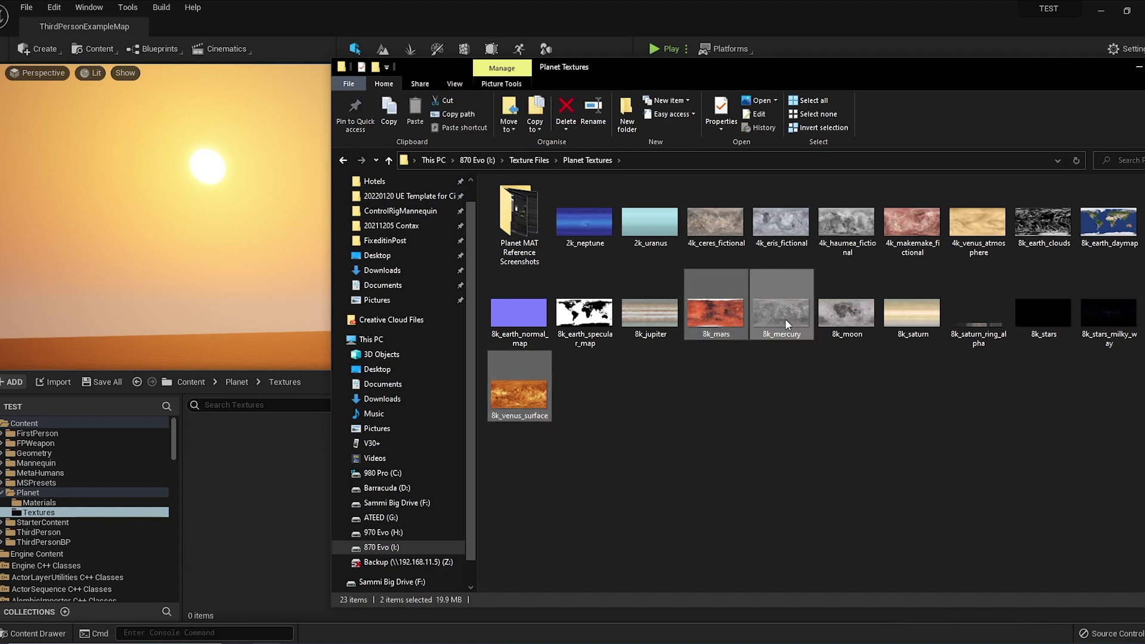
left_click(541, 399, "ctrl")
left_click_drag(541, 399, 236, 502)
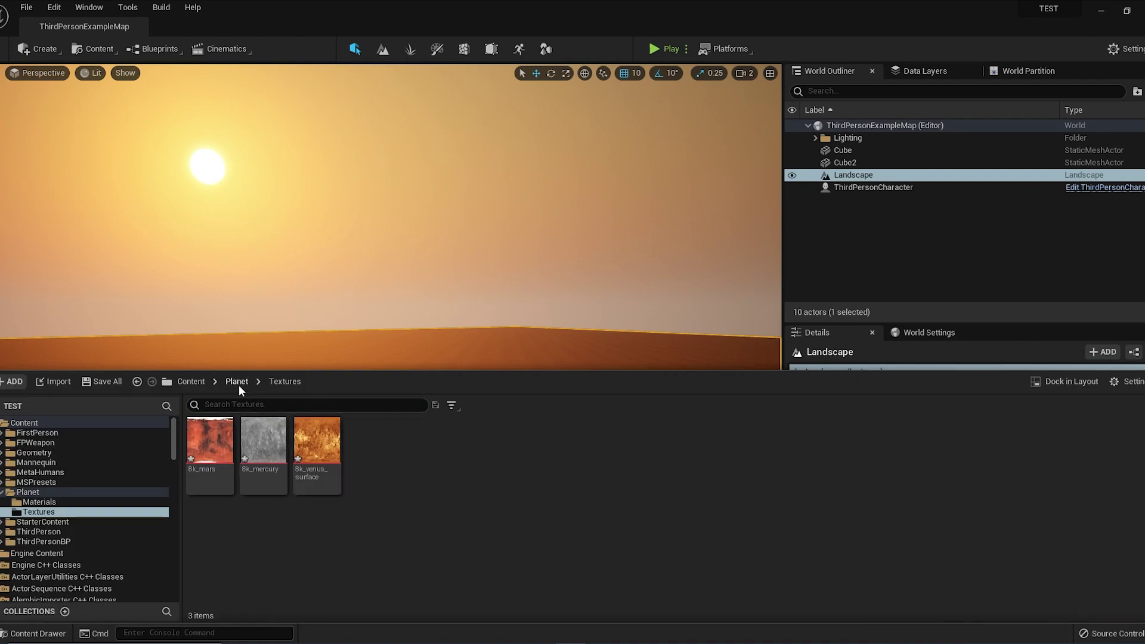
Create a material named Planet01_MAT in the Planet project's Materials folder
left_click(237, 382)
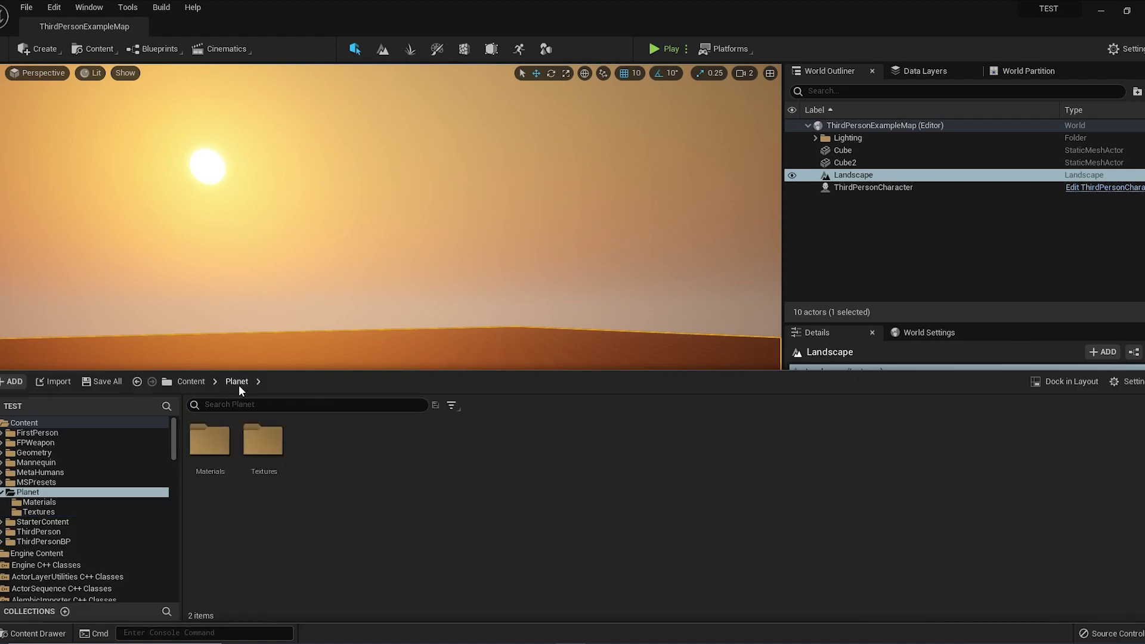
double_click(210, 442)
right_click(263, 453)
mouse_move(308, 434)
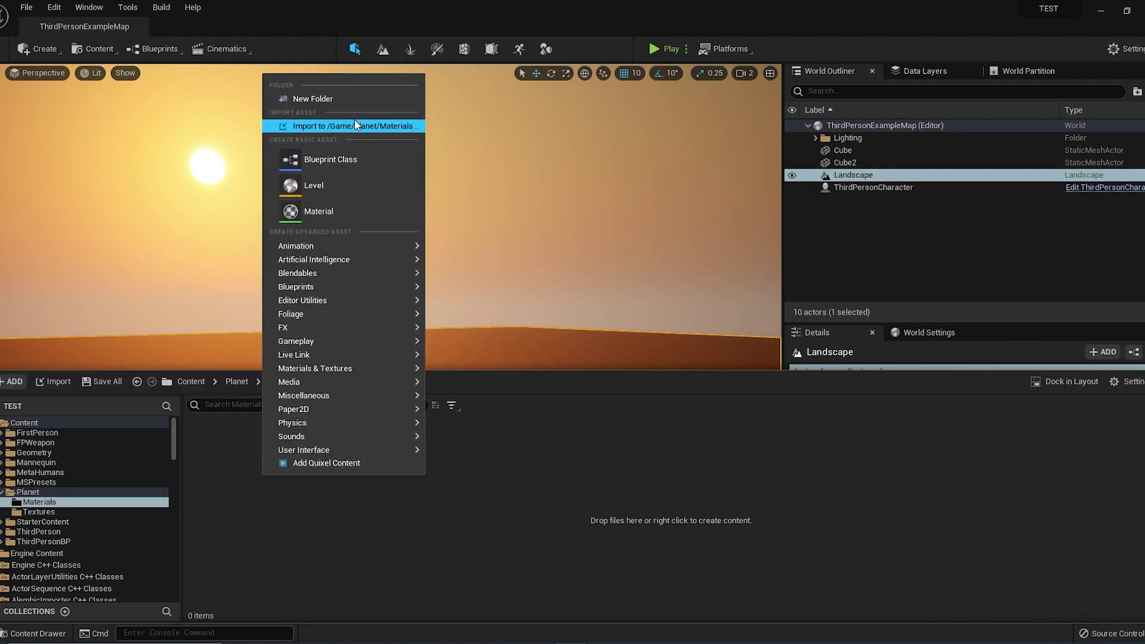
left_click(328, 205)
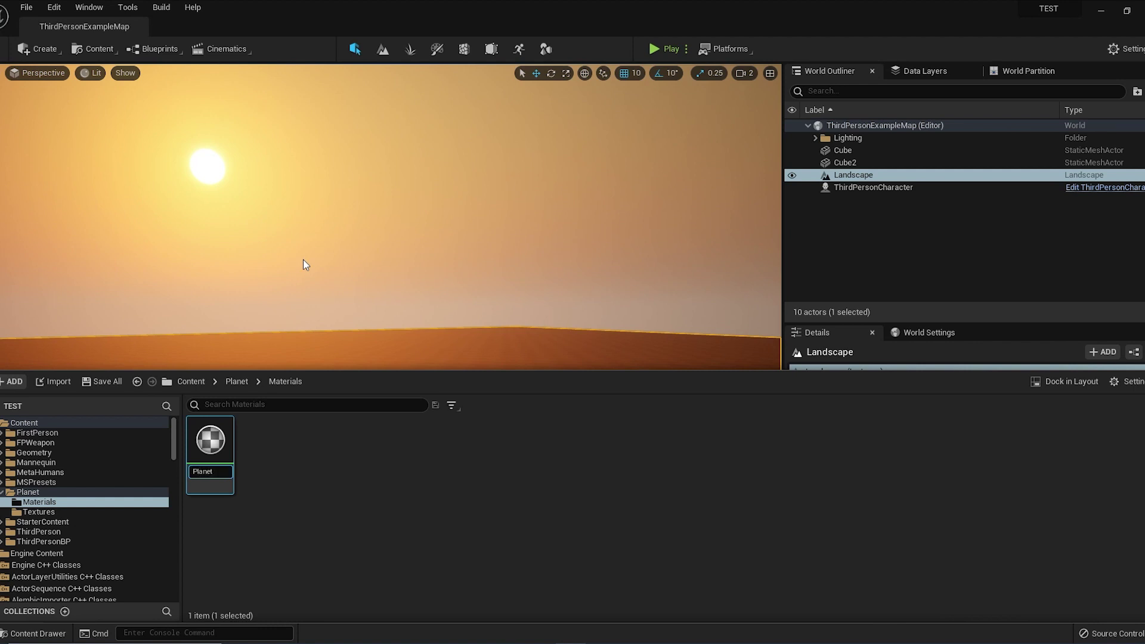
type("Planet01_MAT")
key("Return")
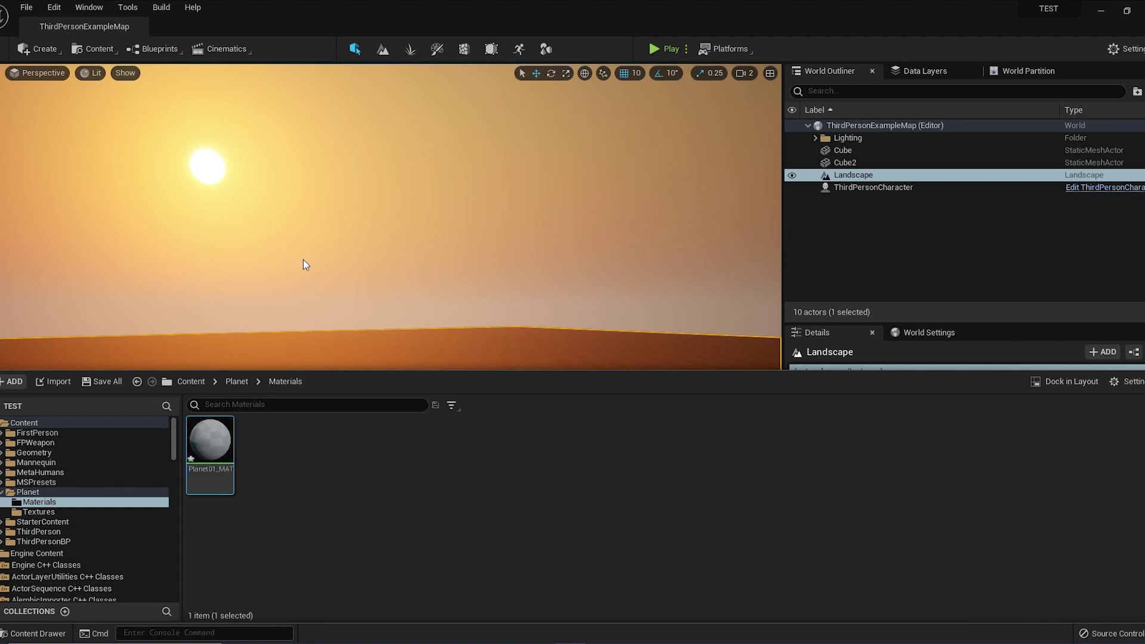
left_click(271, 428)
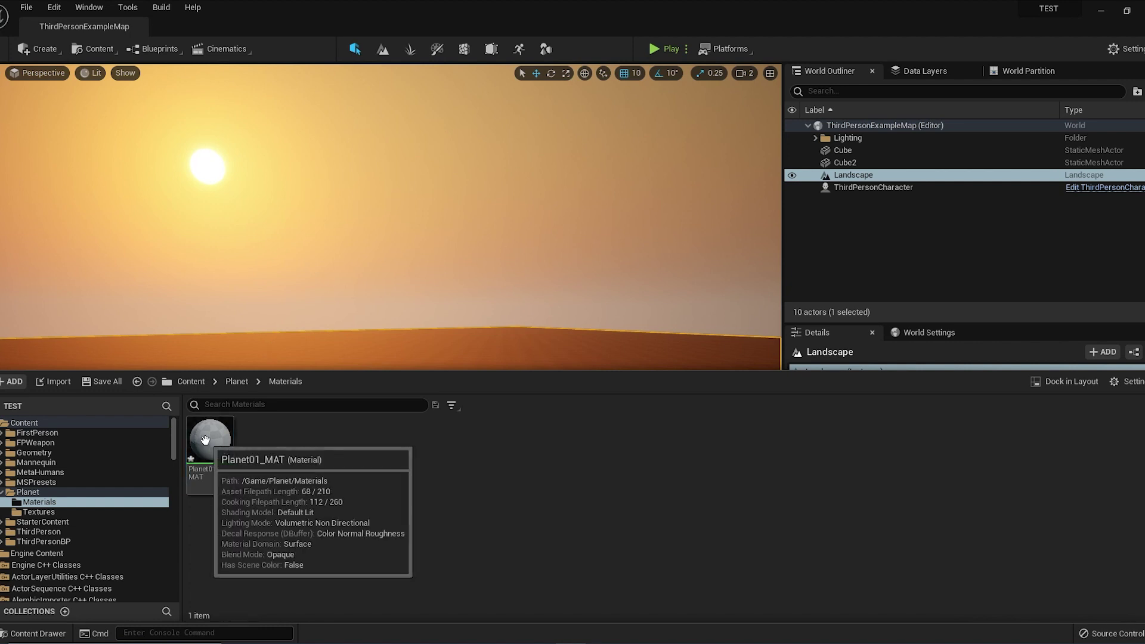
Open Planet01_MAT for editing and add the 8k_mercury texture to its graph as a Texture Sample node
double_click(205, 440)
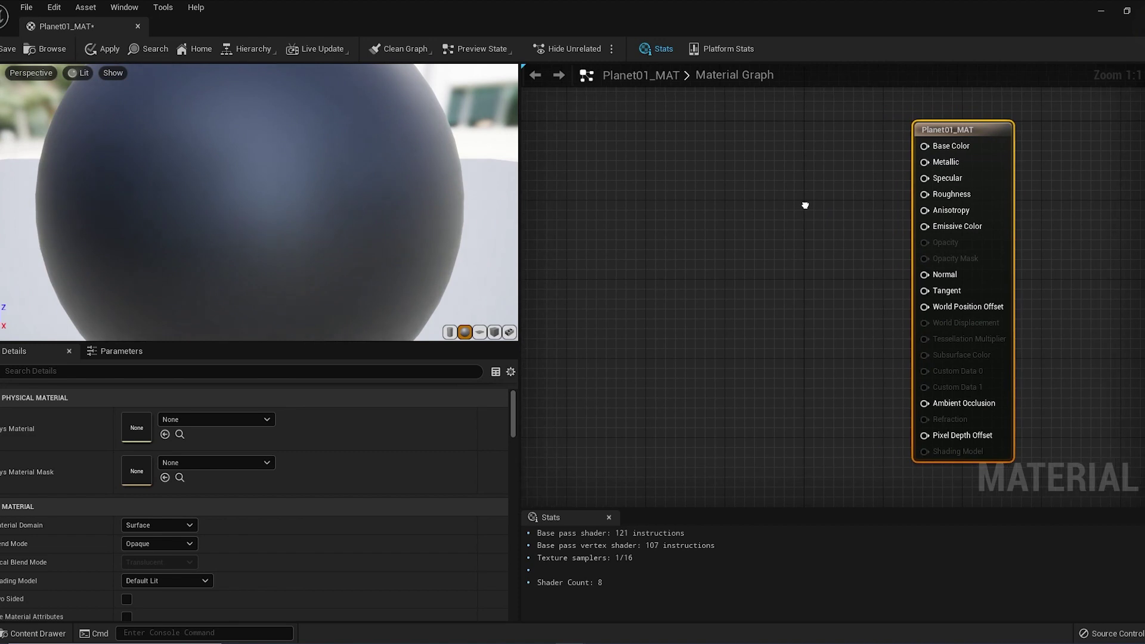
key("ctrl+space")
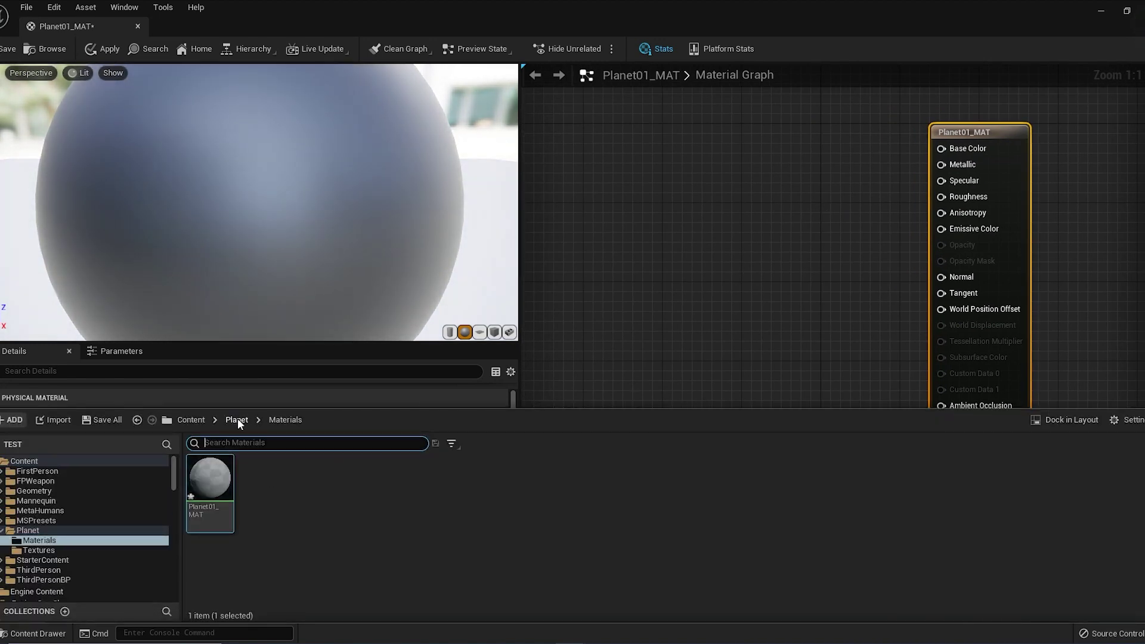
left_click(237, 420)
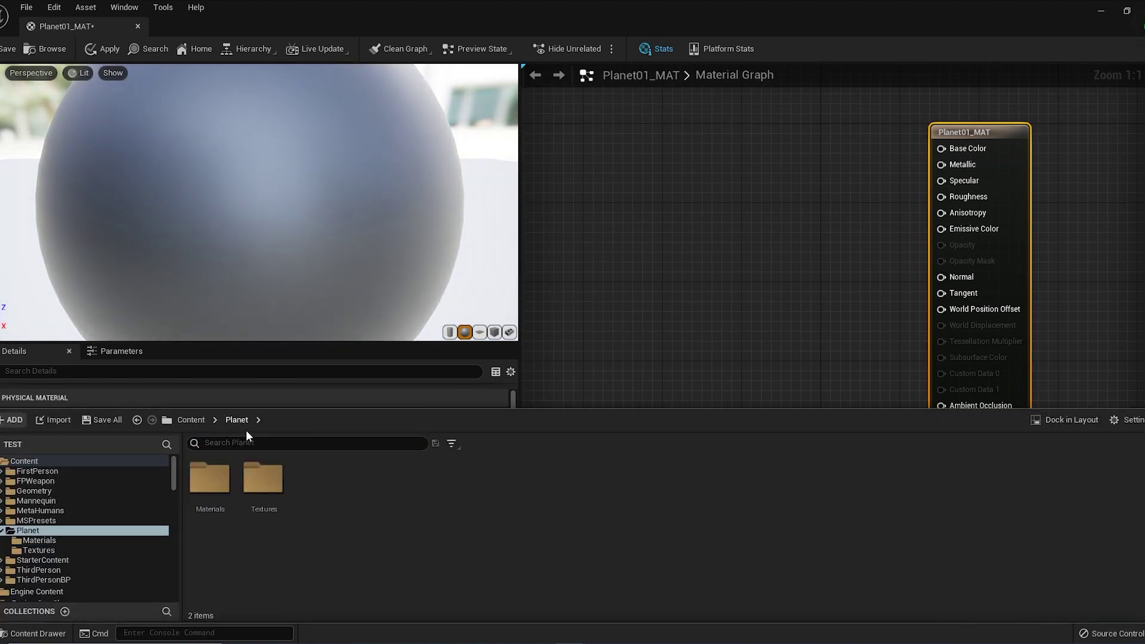
double_click(258, 479)
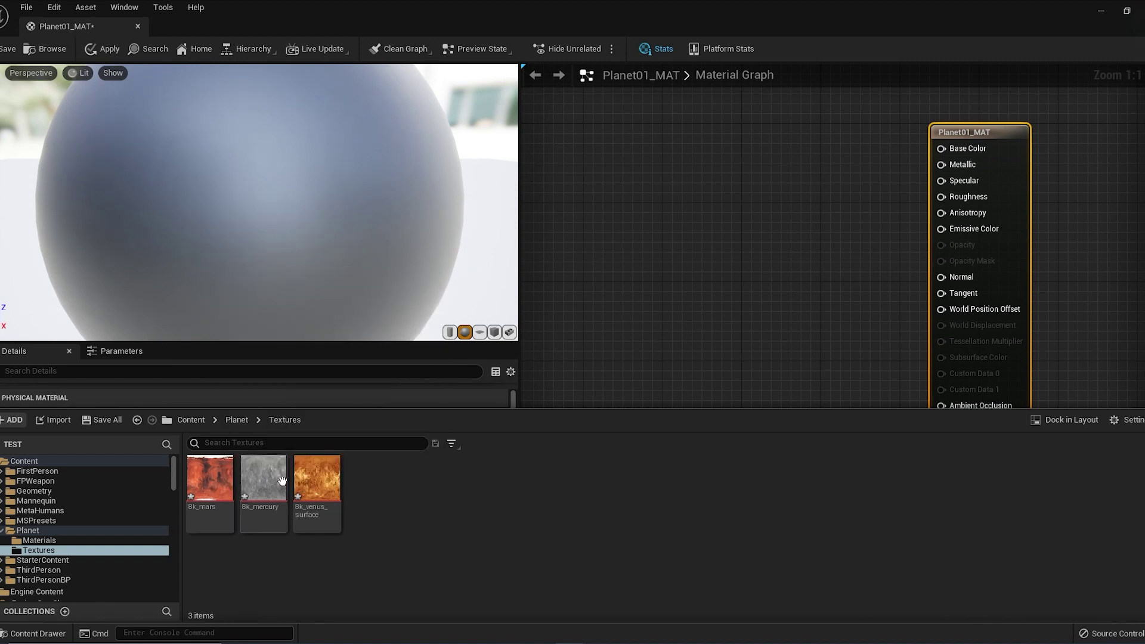
left_click(316, 480)
left_click_drag(263, 477, 663, 149)
left_click(704, 305)
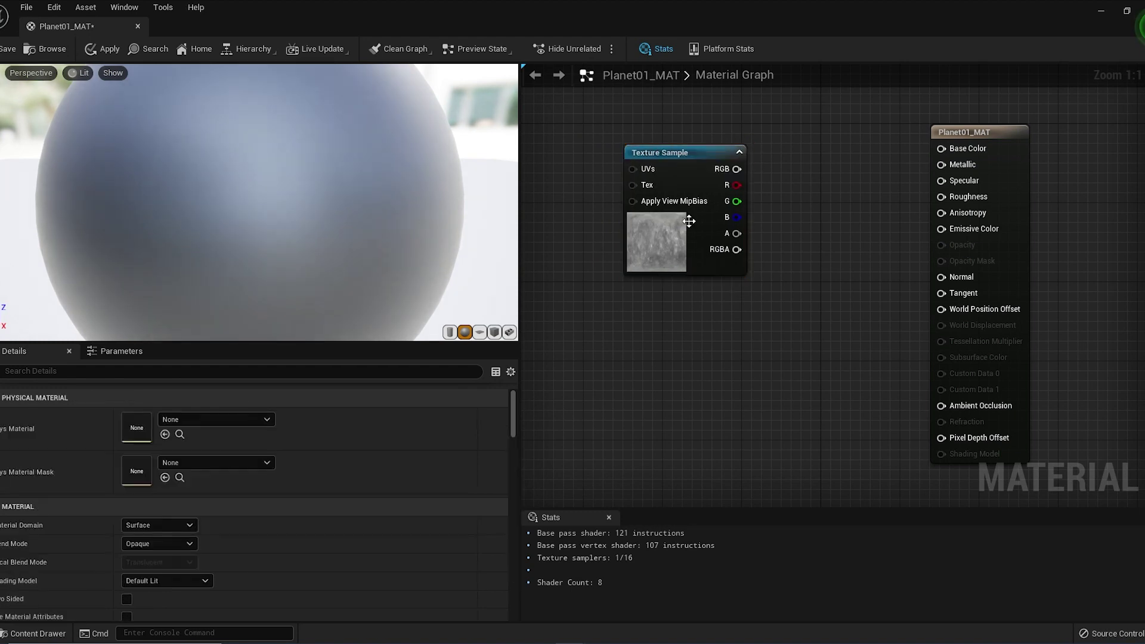
Convert the Texture Sample node to a parameter named Planet01_Texture
right_click(675, 158)
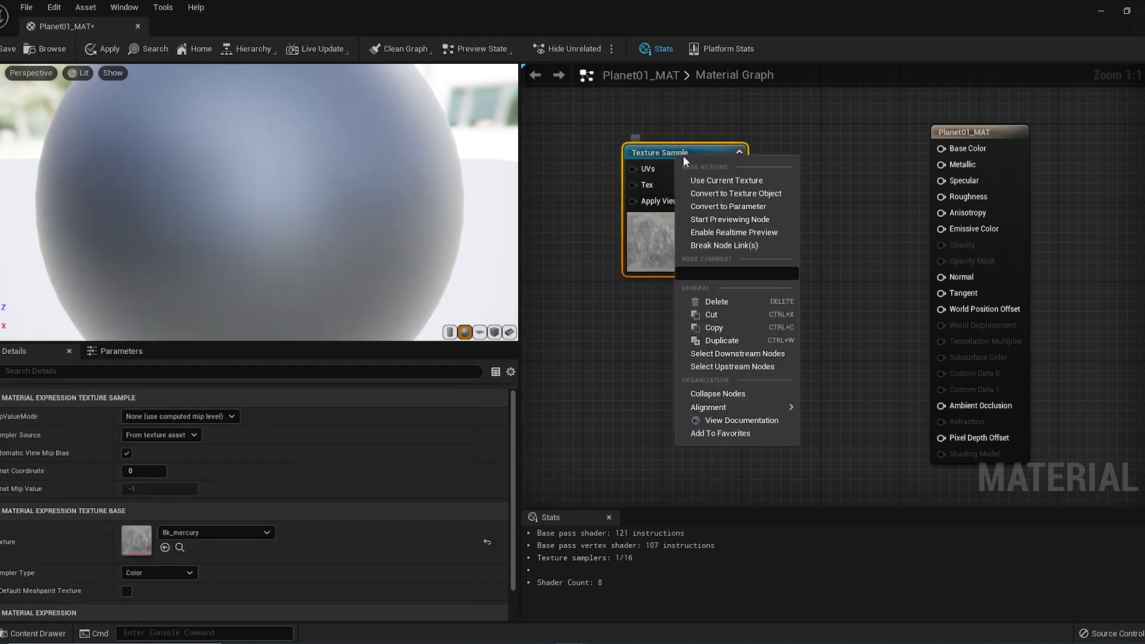
left_click(718, 207)
type("Planet01_Texture")
key("Return")
Add a Panner node before Planet01_Texture and connect its output to the texture's UVs input
scroll(589, 226, "down", 2)
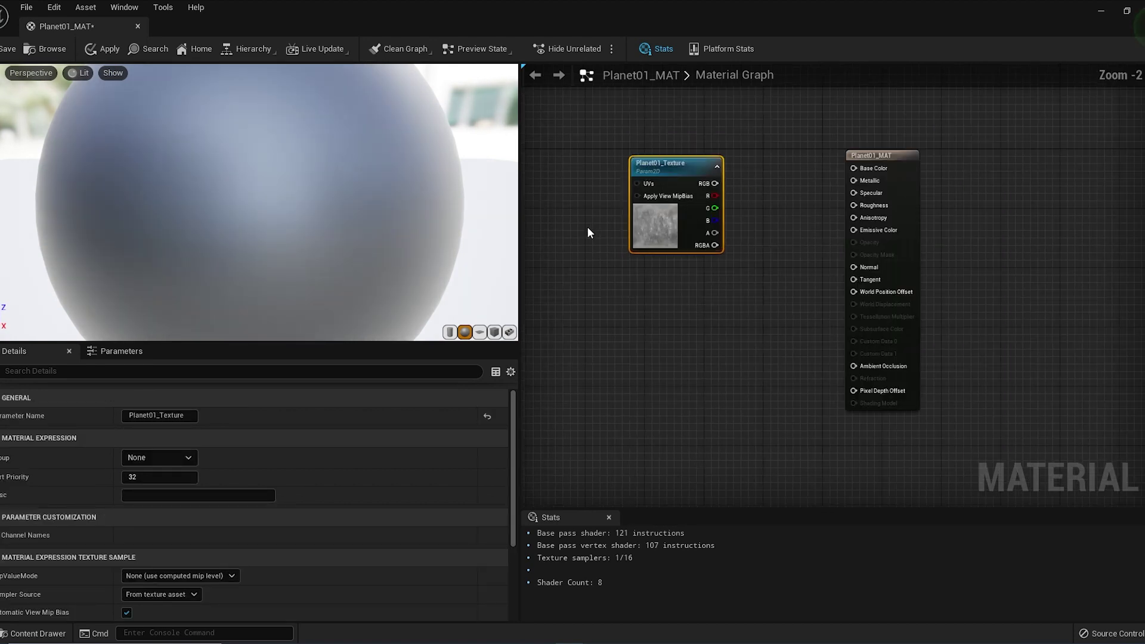
right_click_drag(588, 227, 677, 203)
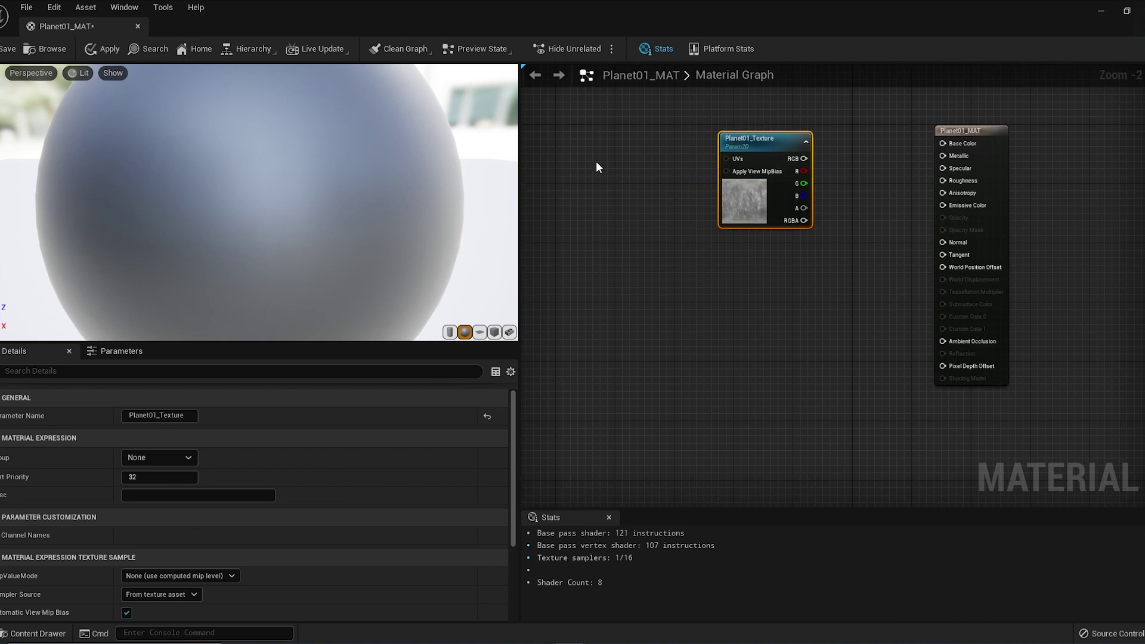
left_click(594, 181)
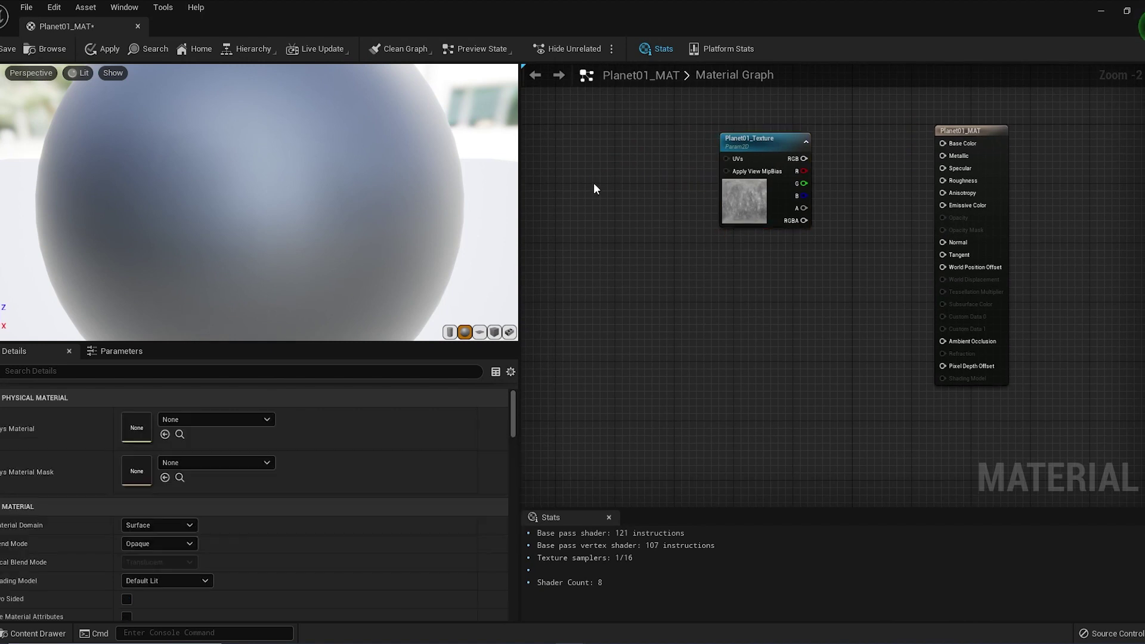
key("p")
left_click(594, 181)
left_click_drag(602, 183, 728, 160)
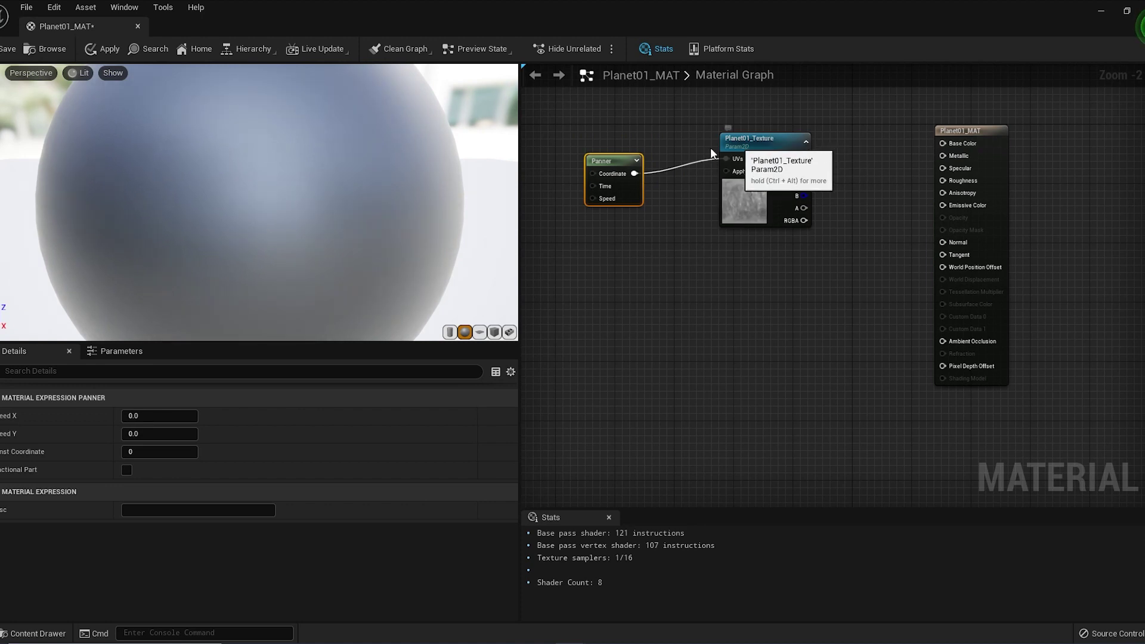
scroll(811, 278, "down", 2)
scroll(805, 179, "up", 3)
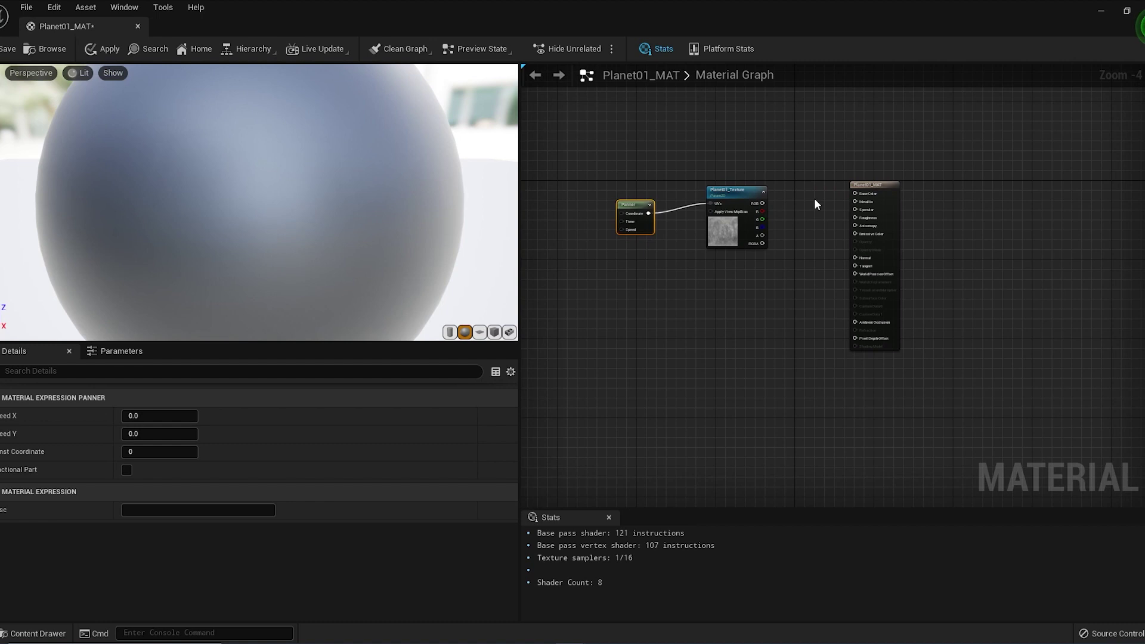
Move the Planet01_MAT output node farther from Planet01_Texture and start previewing the Planet01_Texture node
left_click_drag(901, 166, 1000, 174)
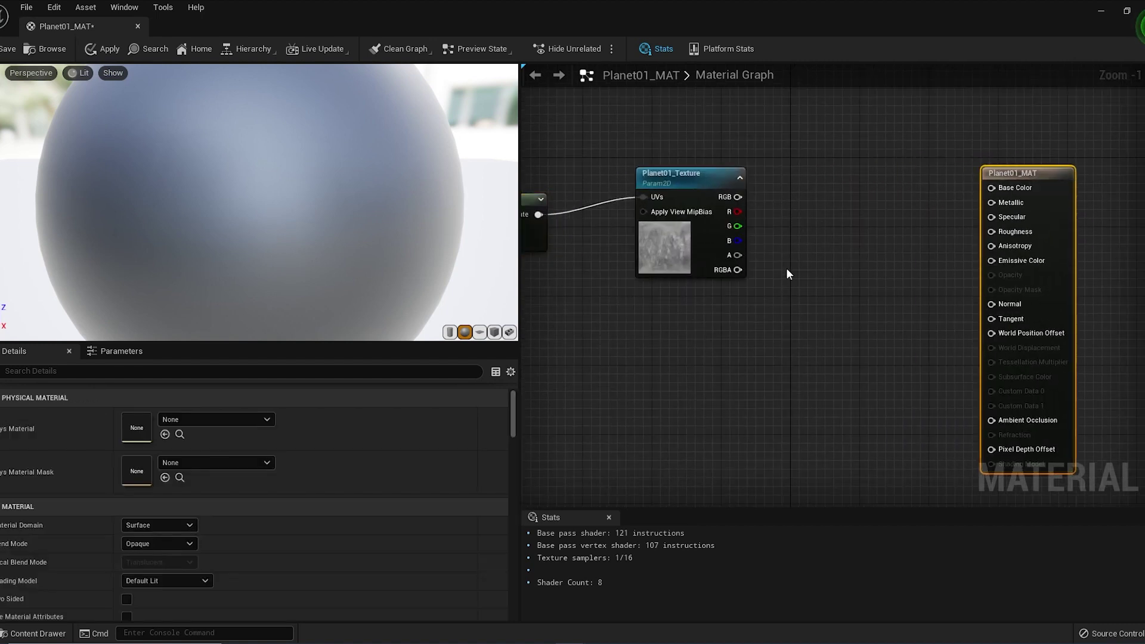
right_click_drag(823, 249, 887, 219)
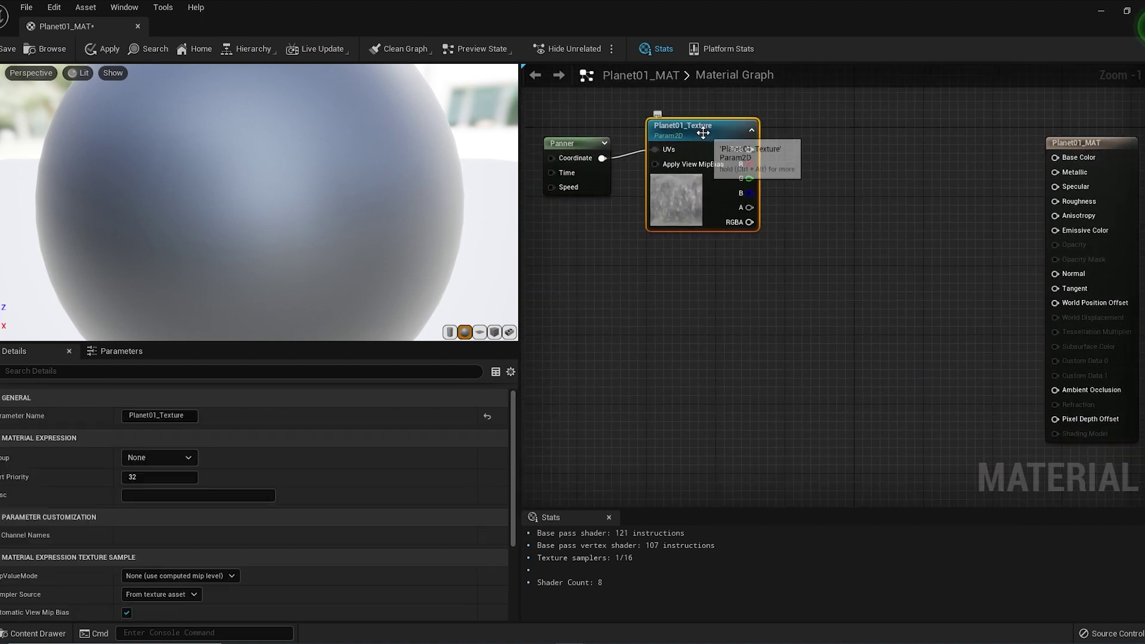
right_click(703, 133)
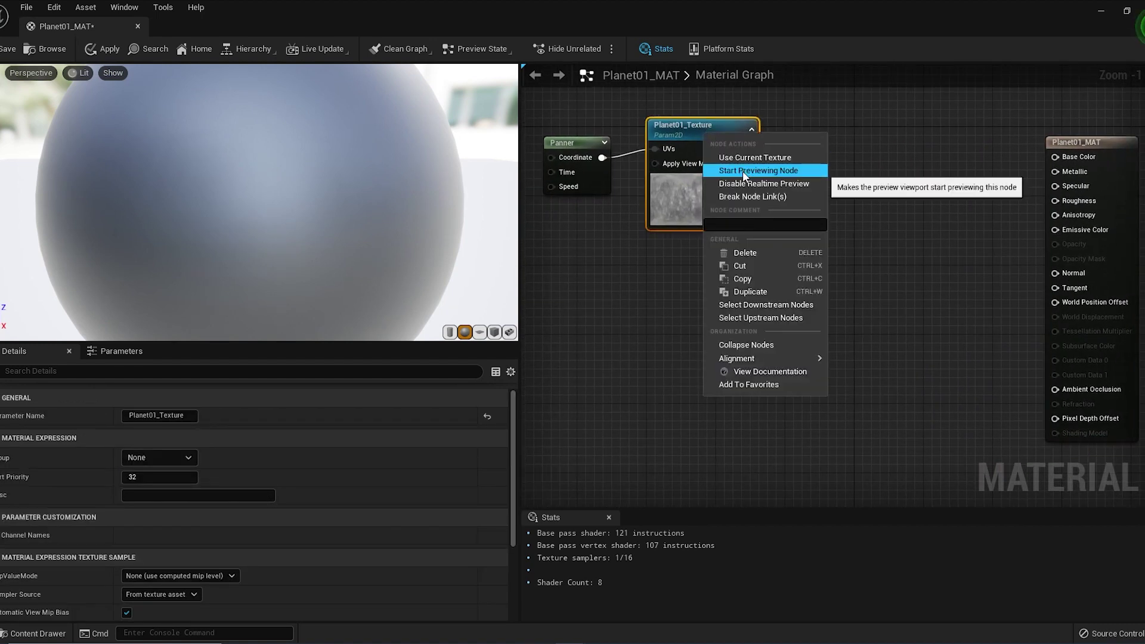
left_click(743, 171)
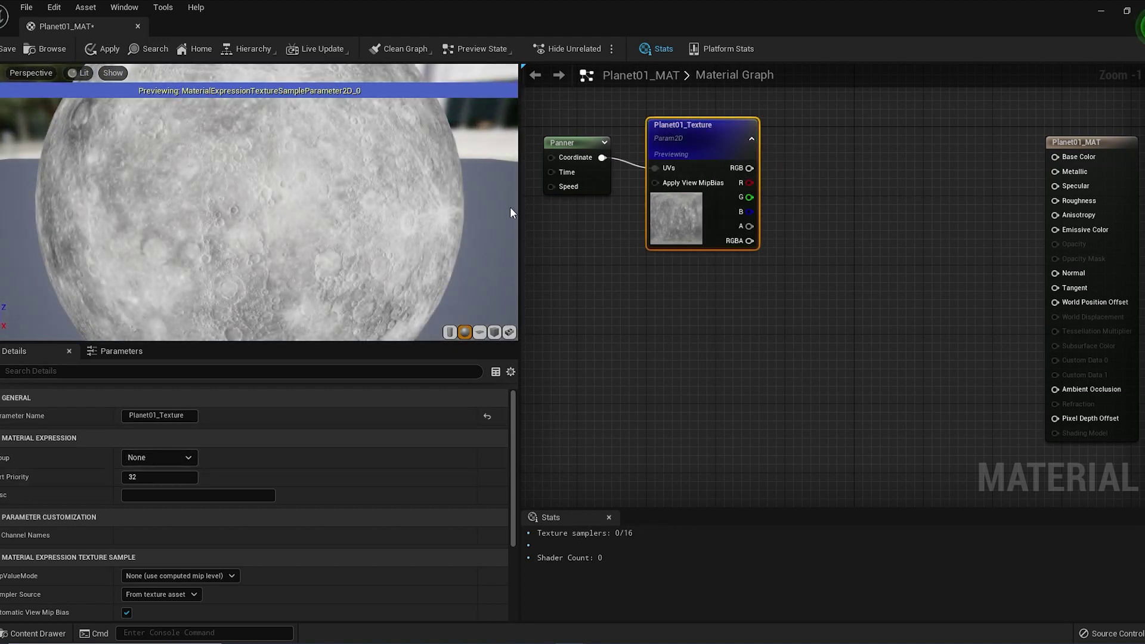
Test the Panner's Speed X at 0.1 and 0.001, and reset it to 0
left_click(573, 158)
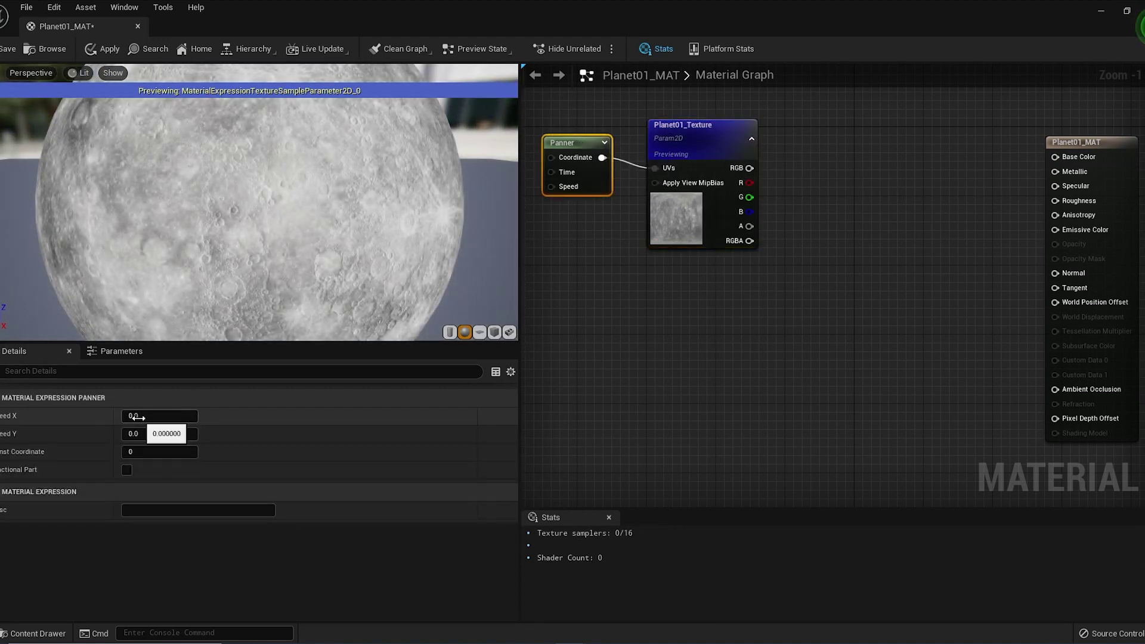
left_click(137, 417)
type("0.1")
key("Return")
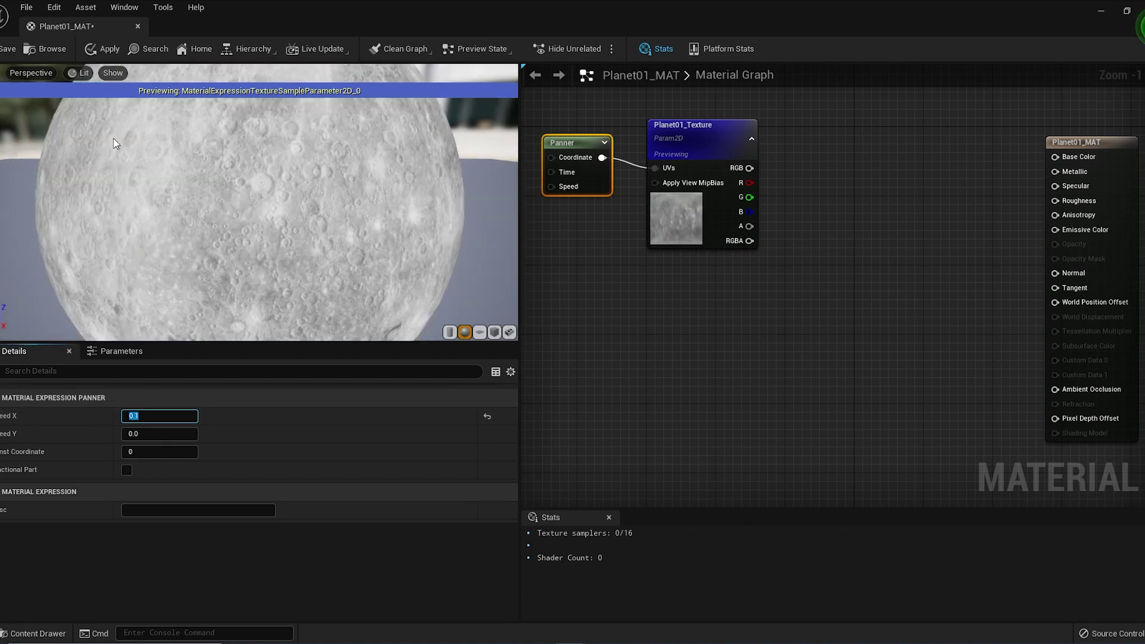
type("00")
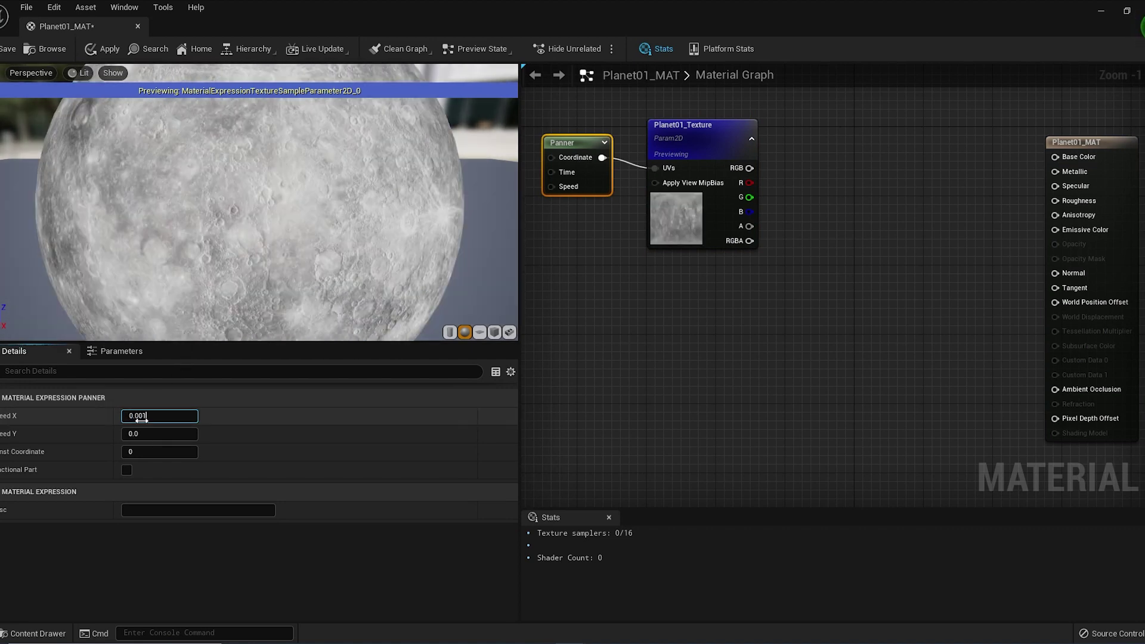
key("Return")
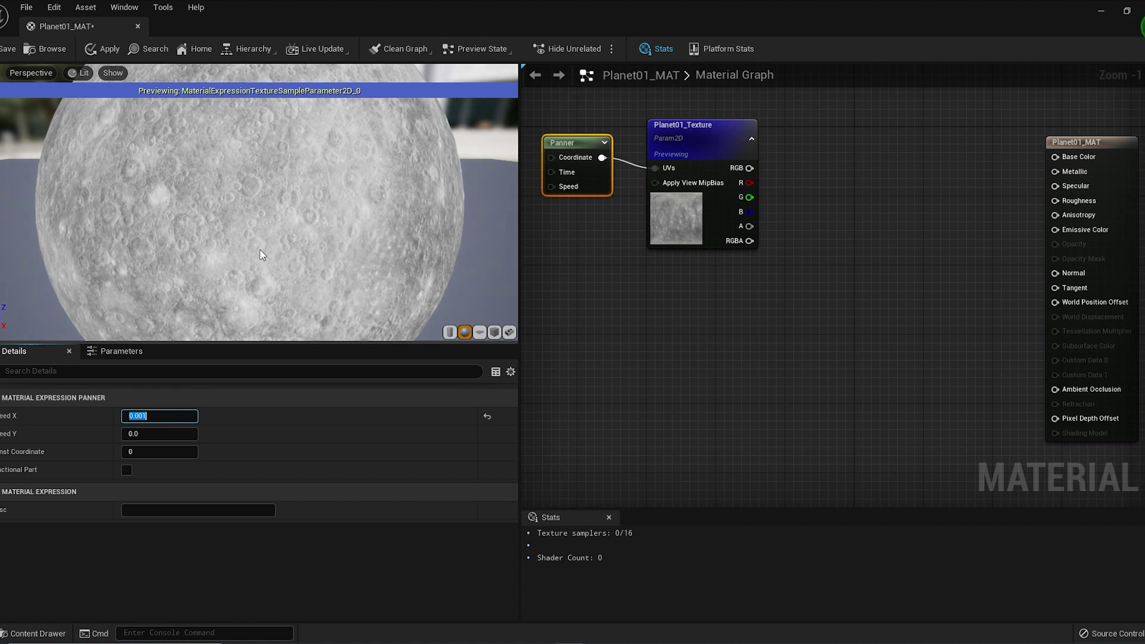
type("0")
key("Return")
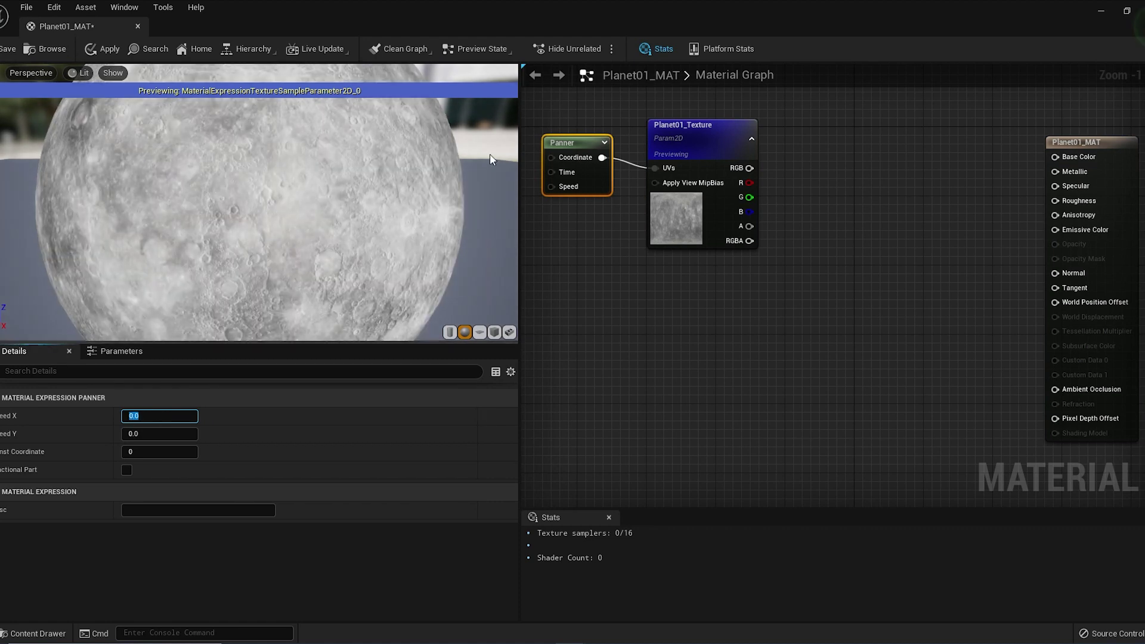
Stop previewing the Planet01_Texture node and shift it slightly in the graph
left_click(691, 121)
right_click(701, 126)
left_click(731, 164)
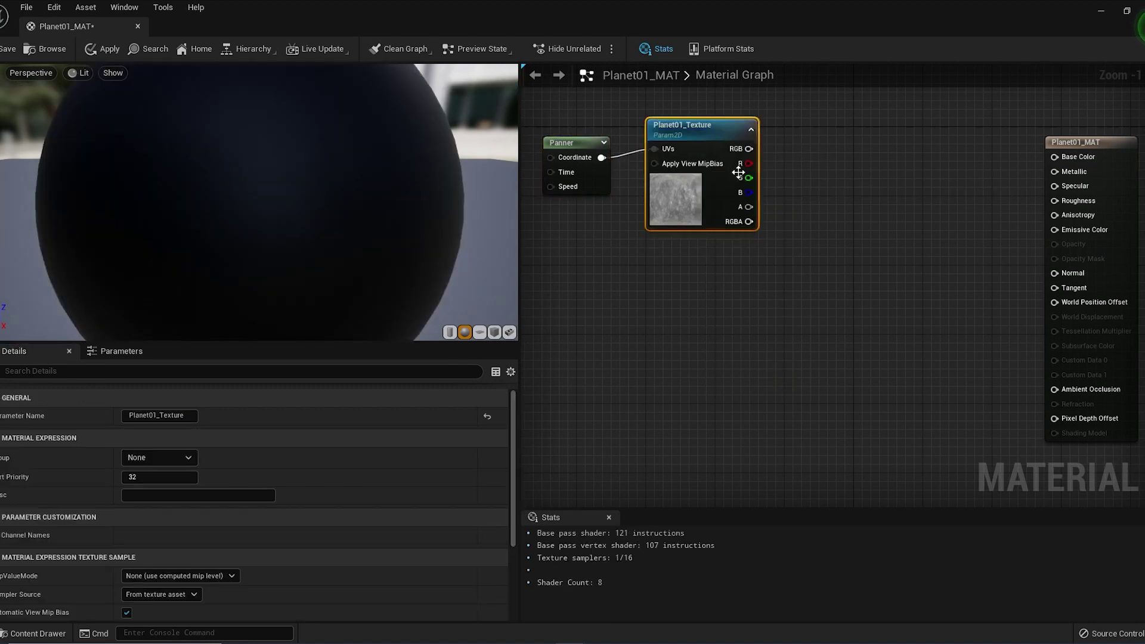
left_click_drag(699, 127, 726, 136)
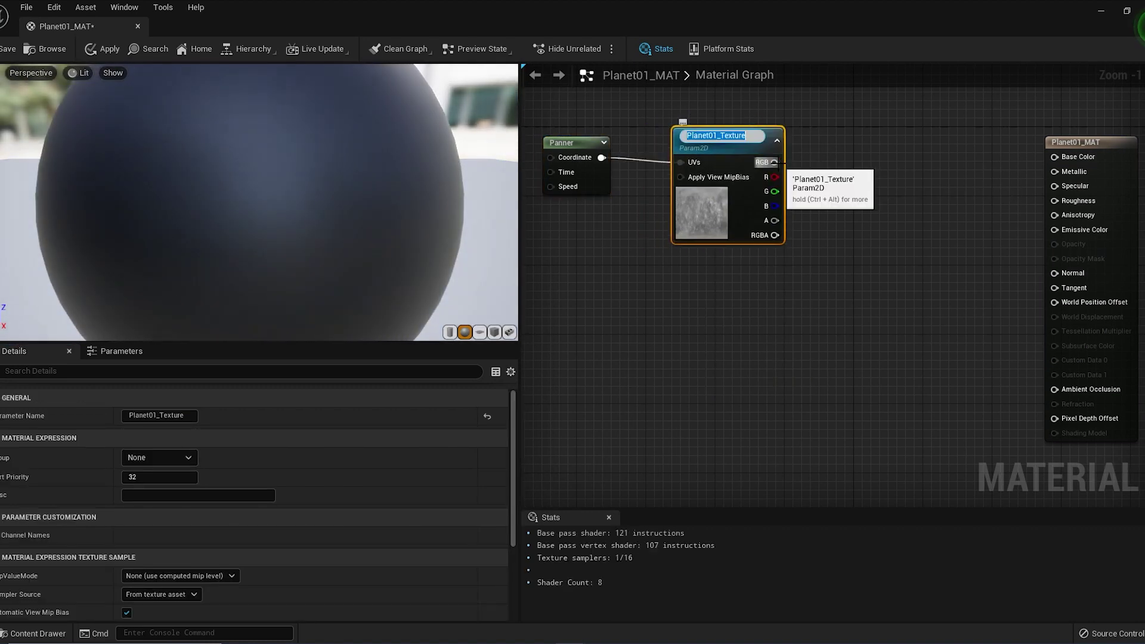
left_click(846, 182)
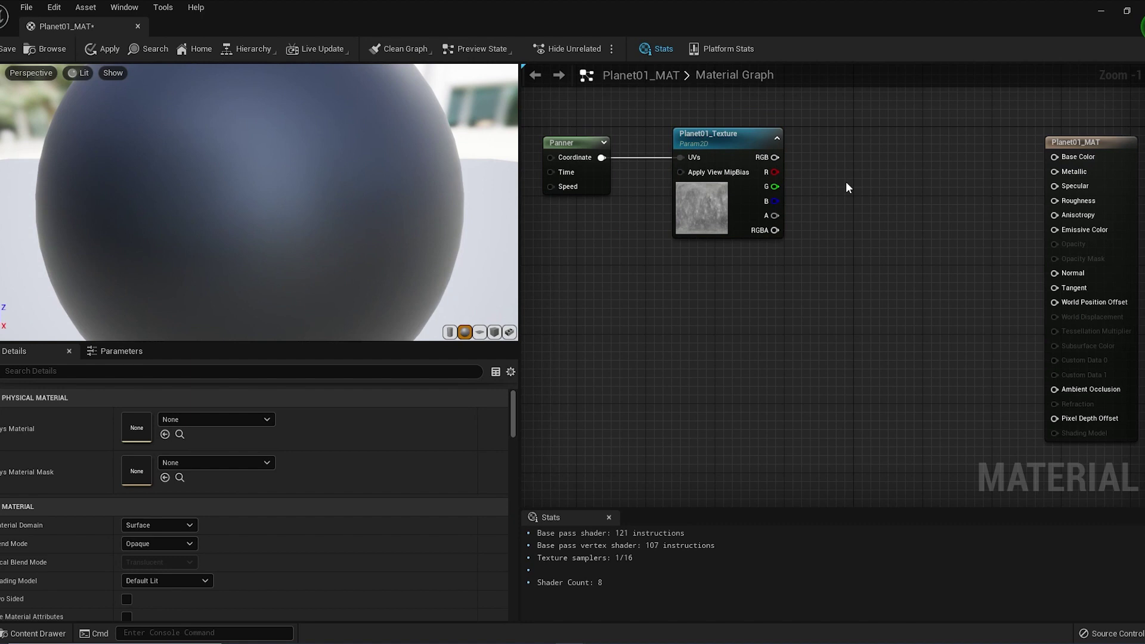
Add a Multiply node between the texture and output nodes and connect Planet01_Texture's RGB output to its A input
left_click(851, 198)
left_click_drag(736, 136, 701, 126)
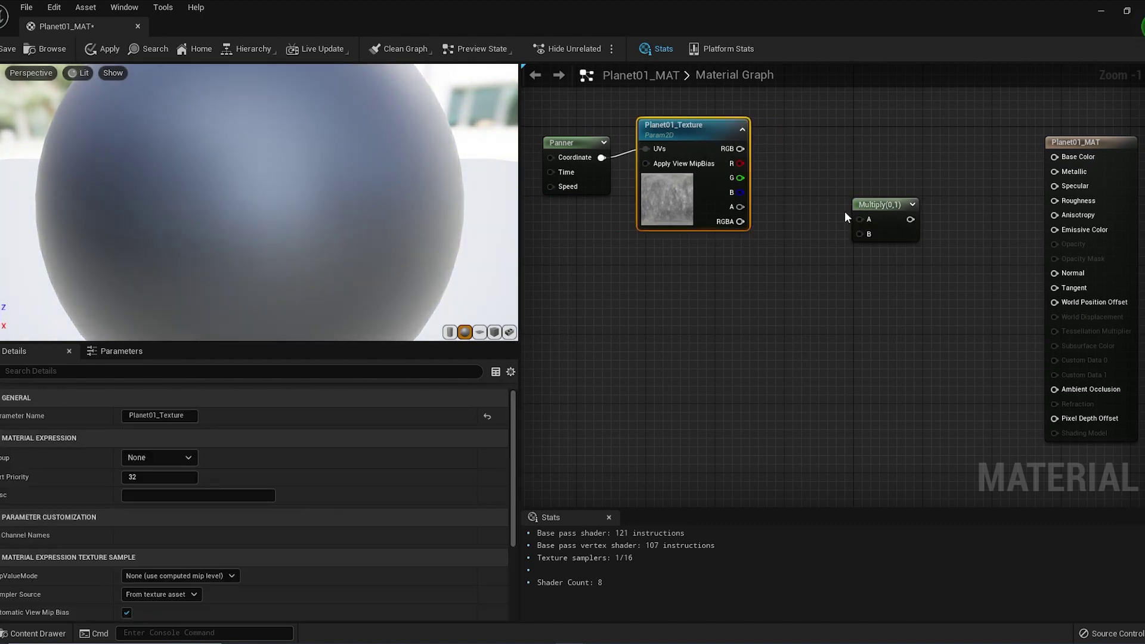
left_click_drag(860, 220, 742, 151)
left_click(766, 264)
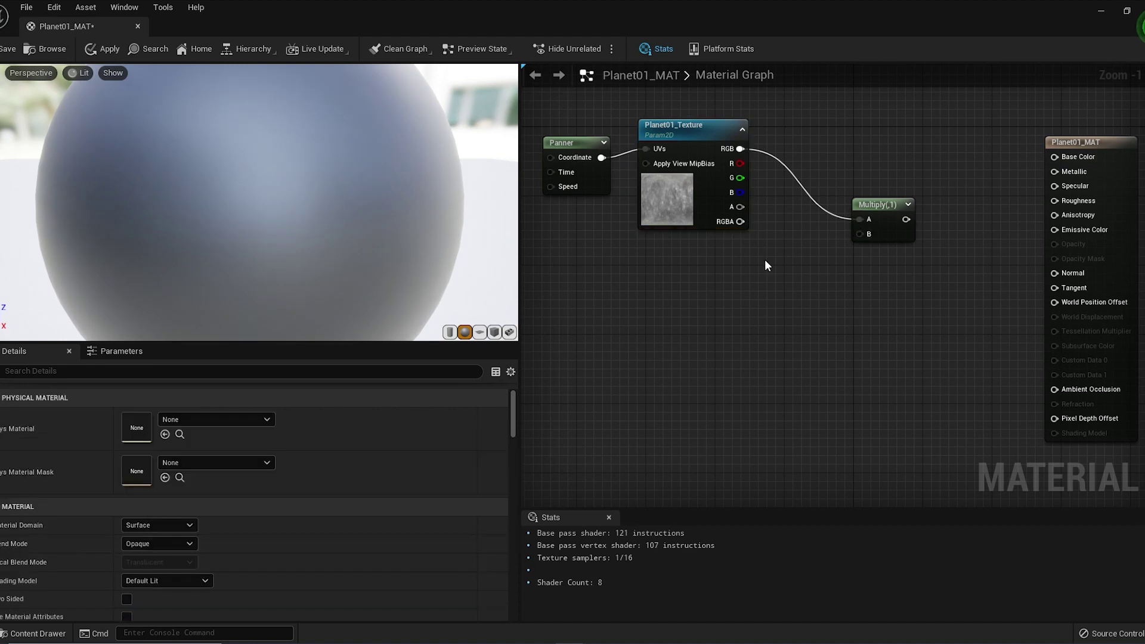
Add a scalar parameter named Glow_Crank below the texture node and connect it to the Multiply node's B input
left_click(766, 255)
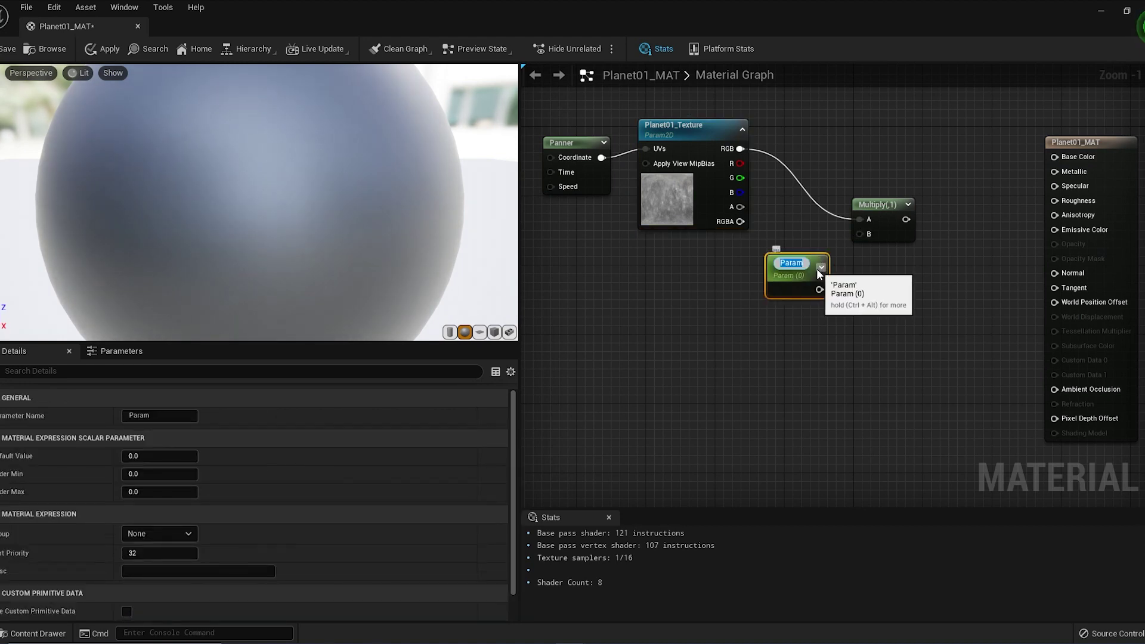
type("Glow_Crank")
key("Return")
left_click_drag(802, 263, 860, 235)
left_click(803, 273)
Add a second Multiply node, tidy the node positions, and connect the first Multiply's output to its A input
right_click_drag(950, 250, 991, 188)
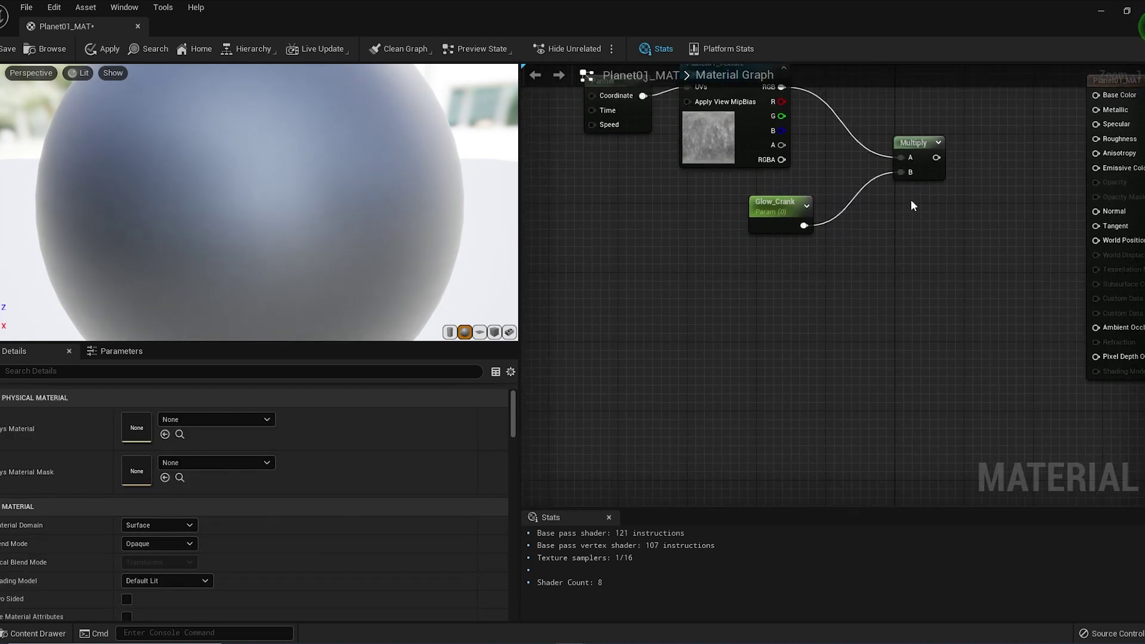
left_click(982, 203)
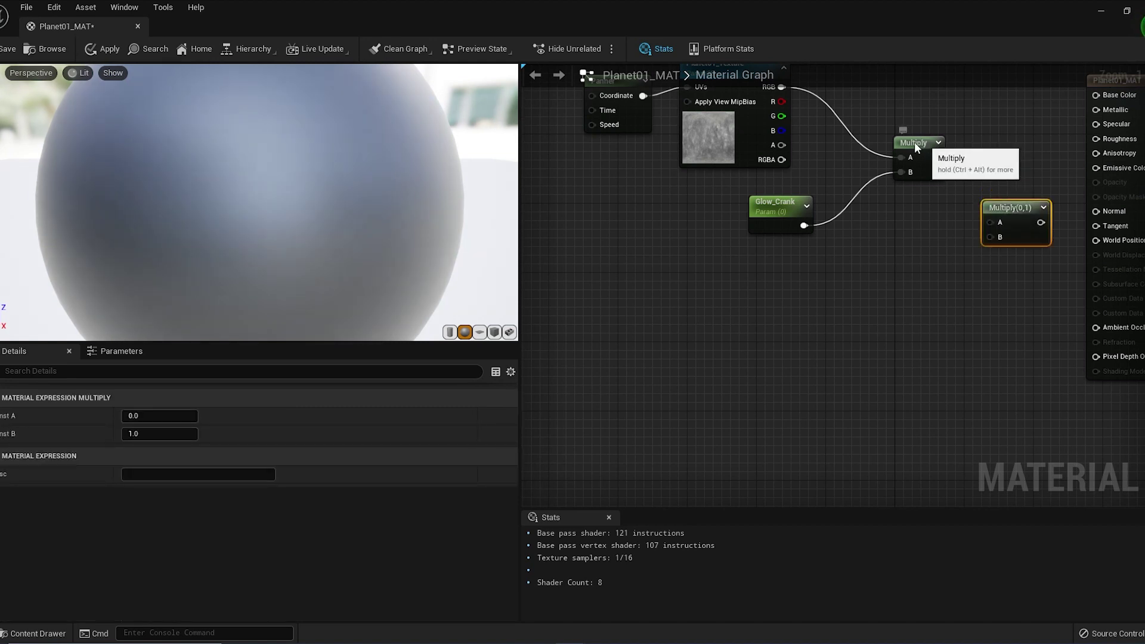
left_click_drag(923, 150, 873, 131)
left_click_drag(787, 206, 751, 197)
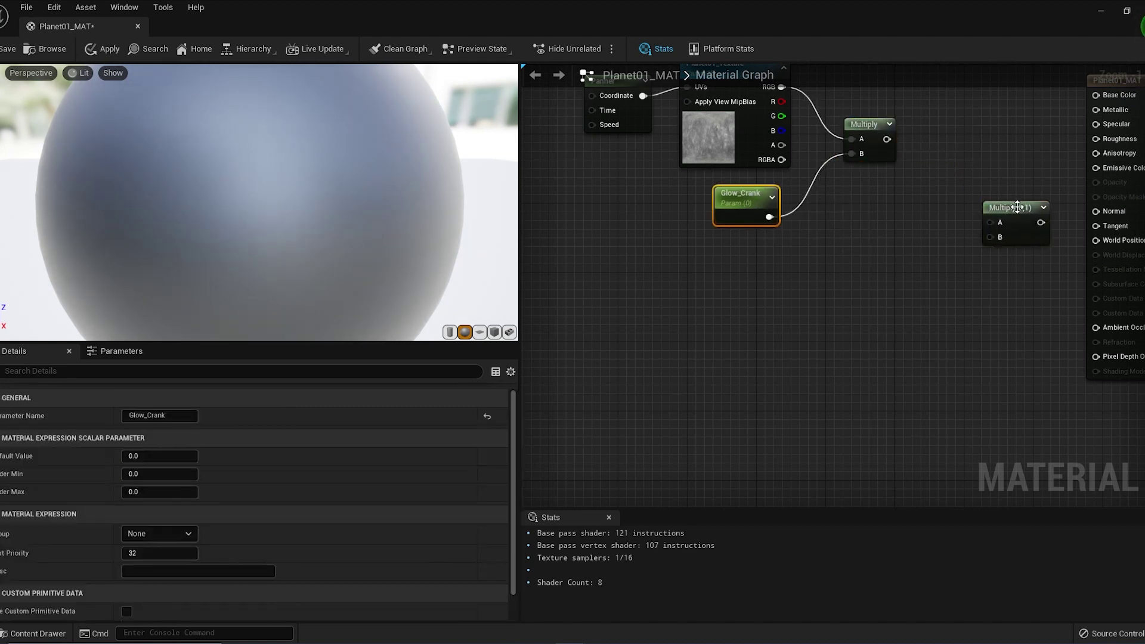
left_click_drag(1017, 209, 956, 195)
left_click_drag(887, 139, 922, 215)
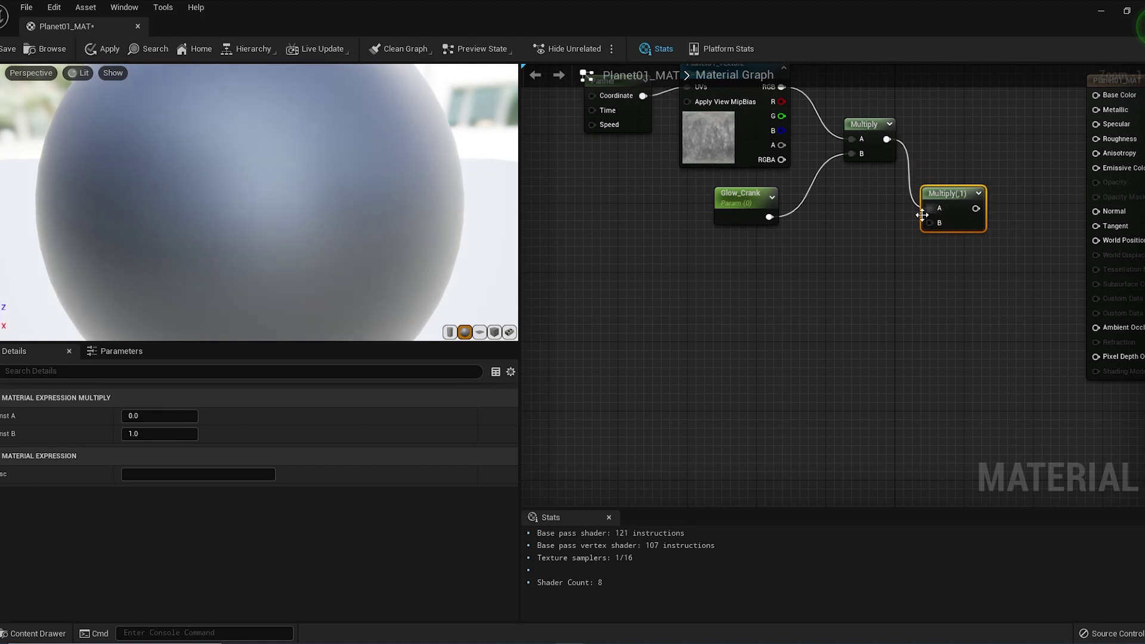
Add a vector parameter with a white default value below the graph and name it Light_Direction
left_click(607, 253)
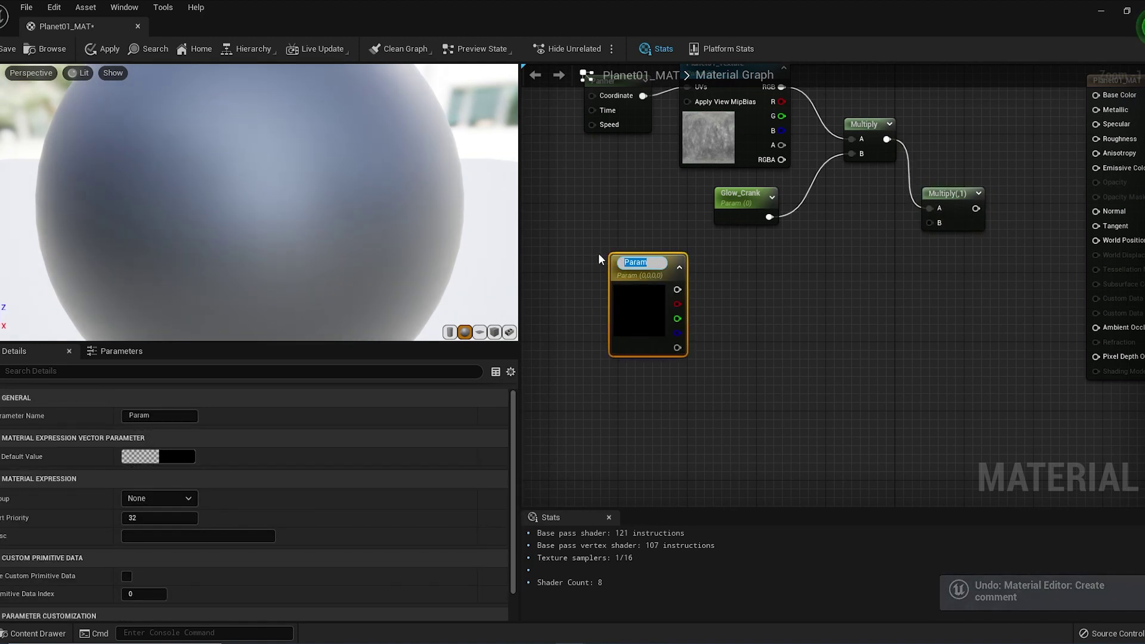
left_click(599, 253)
left_click_drag(627, 260, 584, 240)
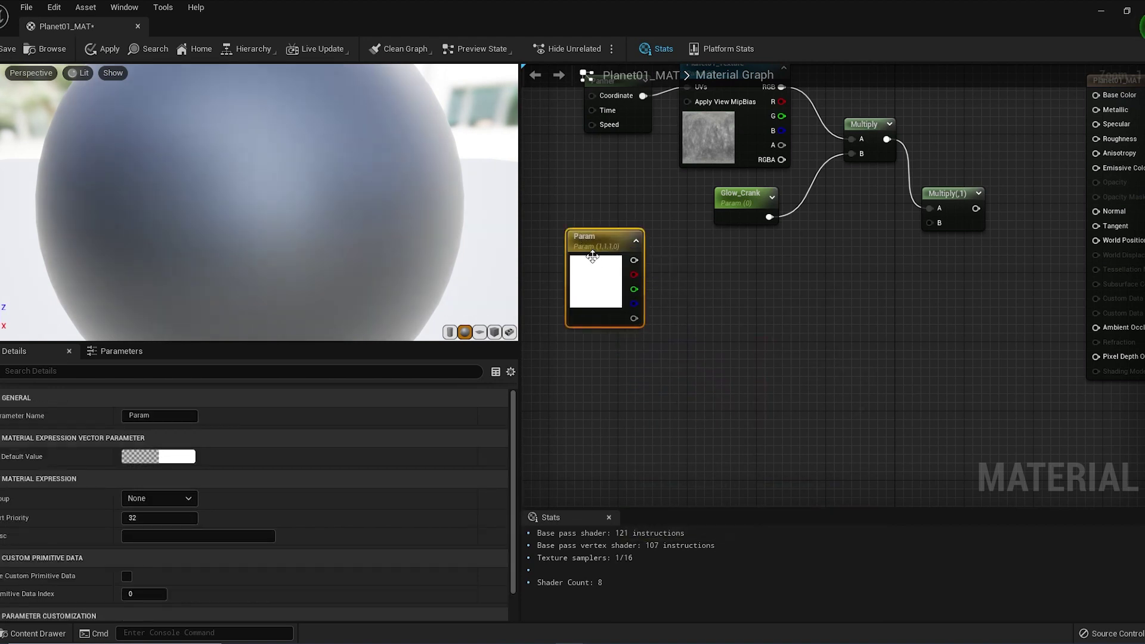
double_click(591, 238)
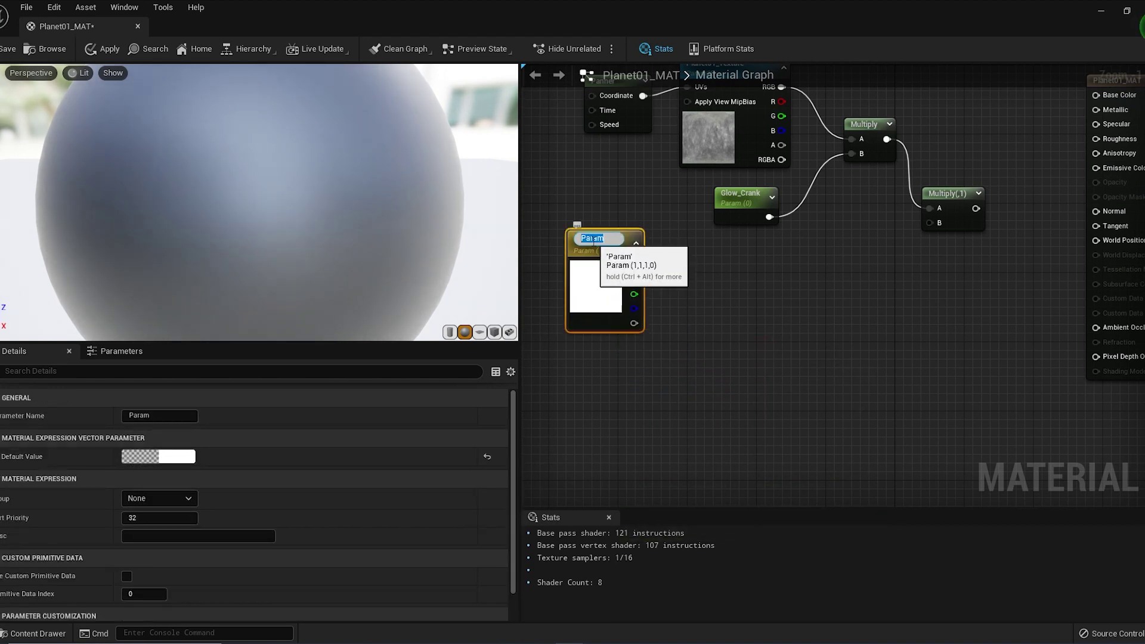
type("Light_Direction")
key("Return")
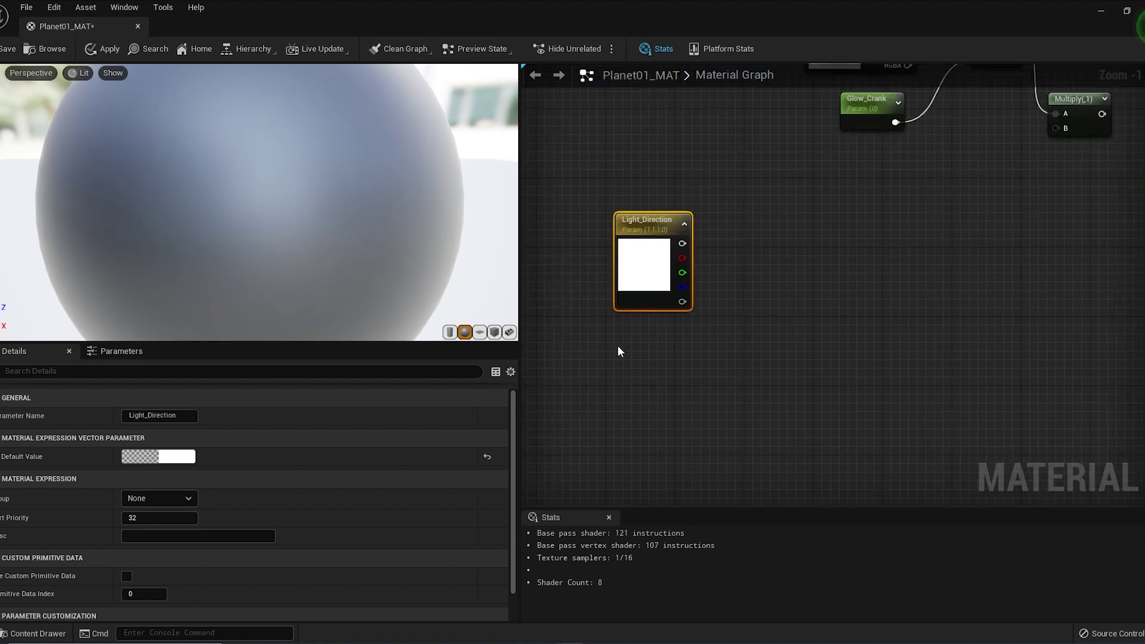
Add a PixelNormalWS node and place it directly below Light_Direction
right_click(619, 347)
type("pix")
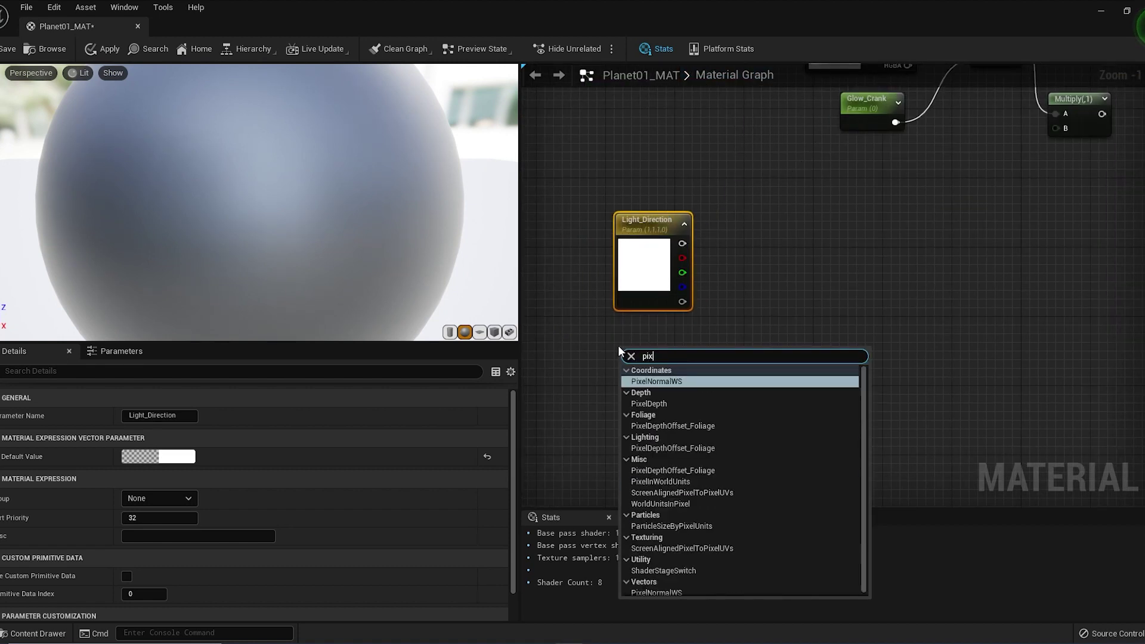
type("el")
key("Return")
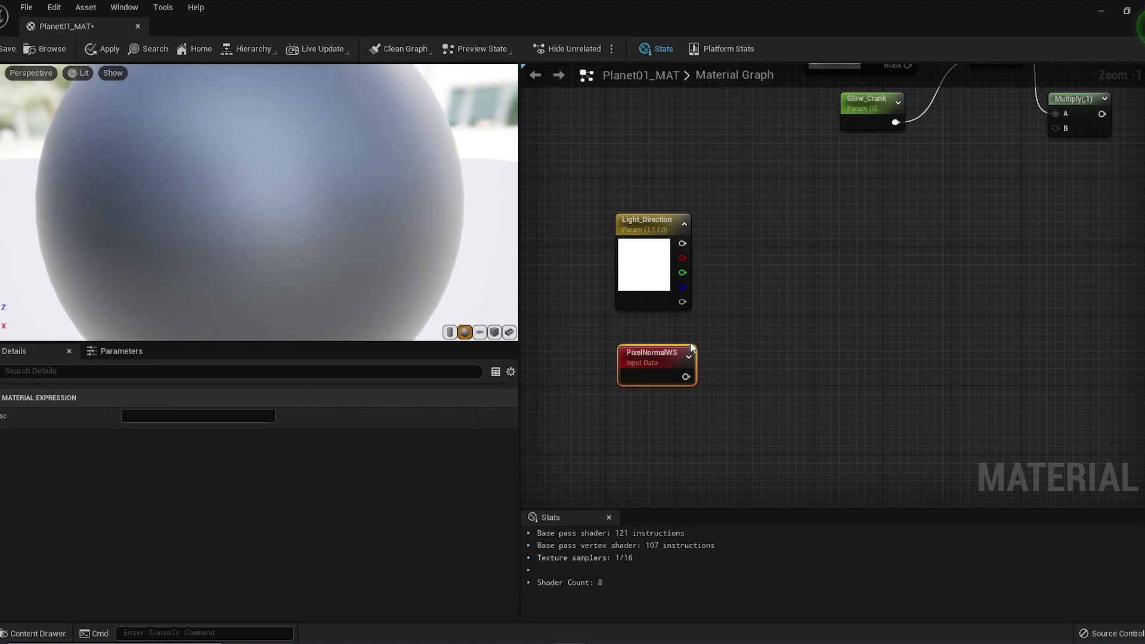
left_click_drag(691, 349, 686, 328)
Add a Dot node and connect Light_Direction to its A input and PixelNormalWS to its B input
right_click(732, 271)
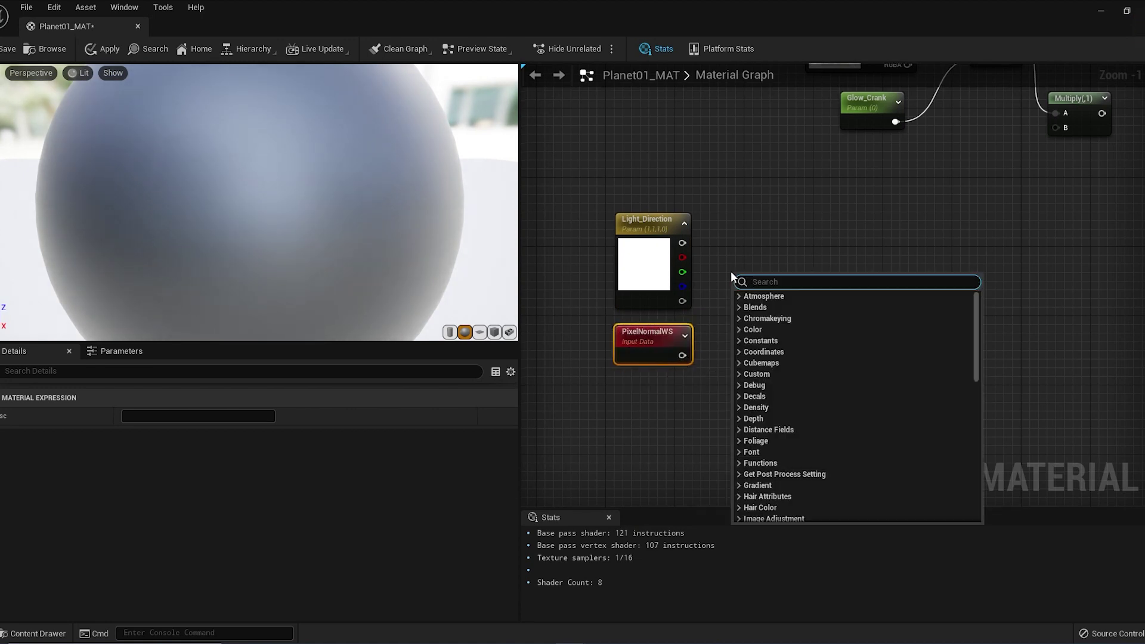
type("dot")
key("Return")
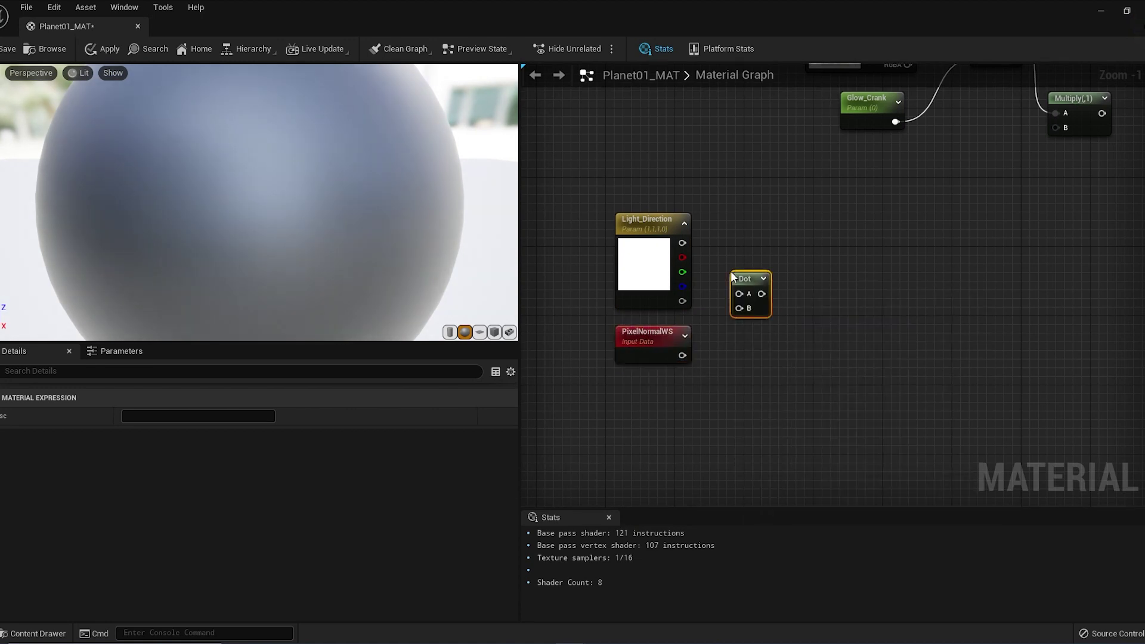
left_click_drag(683, 243, 739, 294)
left_click_drag(683, 356, 741, 308)
Add a Lerp node beside the Dot node and connect the Dot output to its A input
right_click_drag(879, 186, 788, 214)
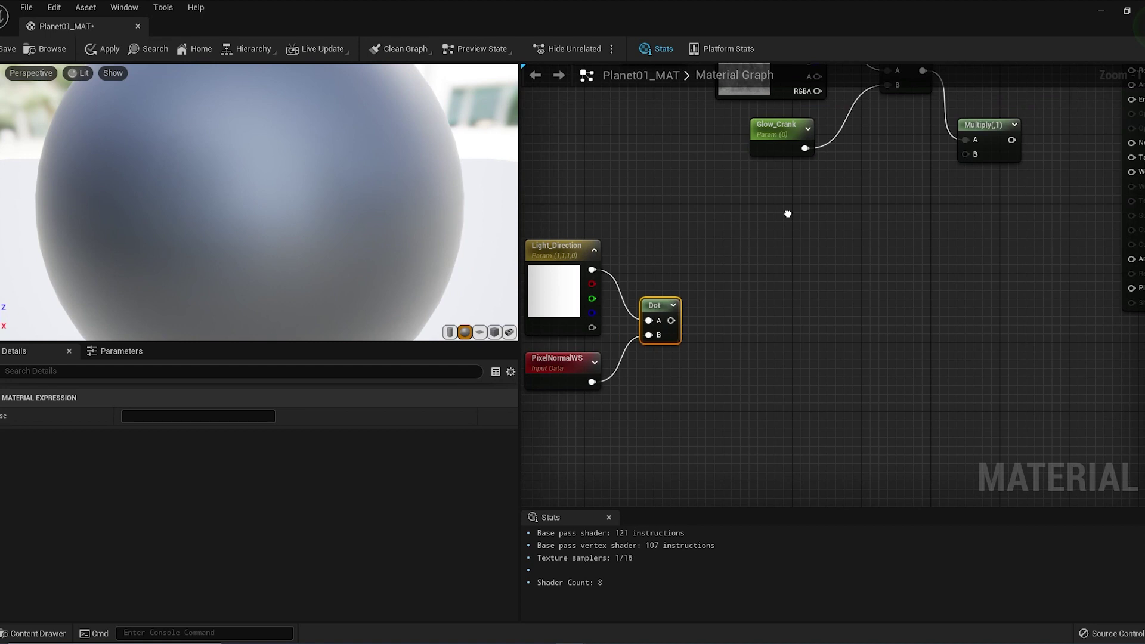
right_click_drag(789, 213, 796, 213)
key("l")
left_click(751, 268)
left_click_drag(768, 271, 760, 251)
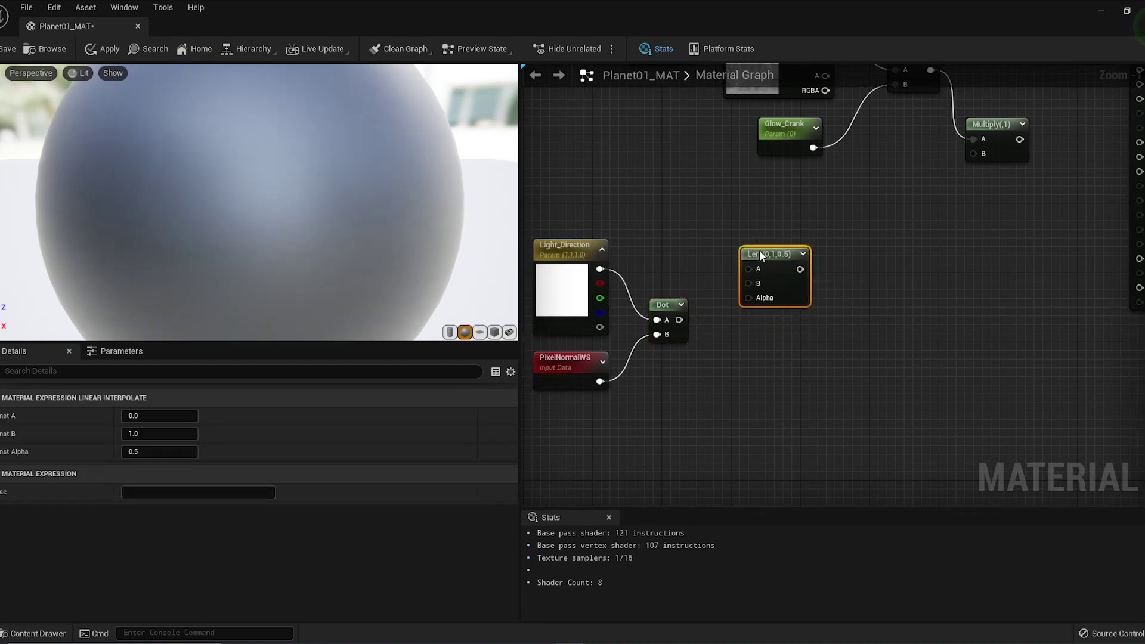
left_click_drag(679, 321, 748, 269)
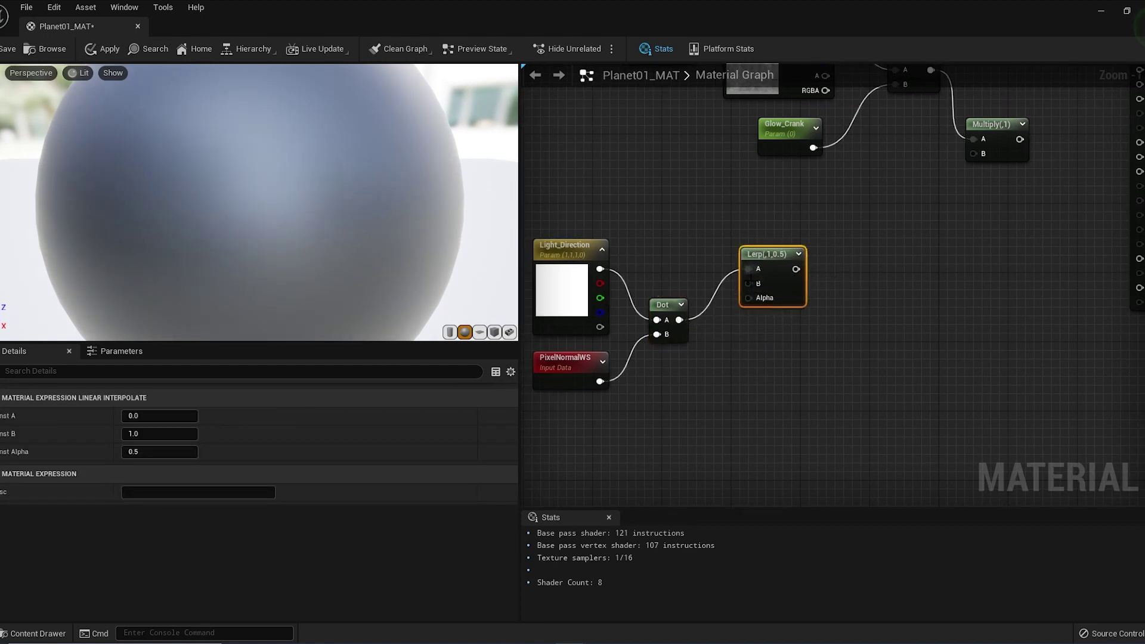
left_click_drag(725, 309, 691, 374)
Add a scalar parameter named Planet_Shadow below the Dot node and connect it to the Lerp node's B input
left_click(669, 381)
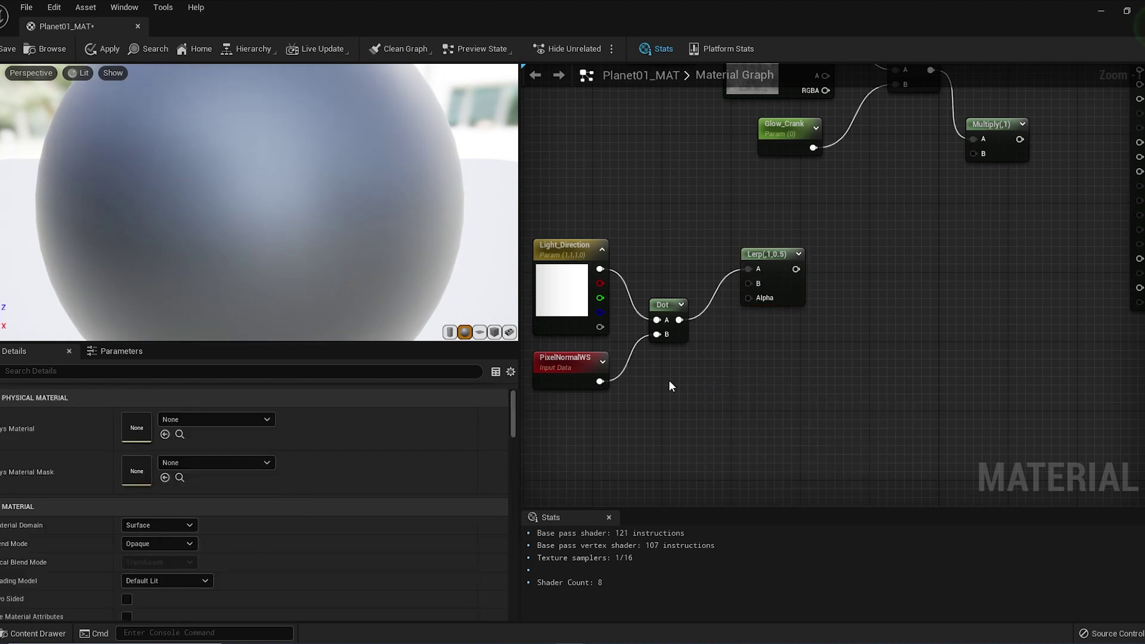
key("s")
left_click(666, 382)
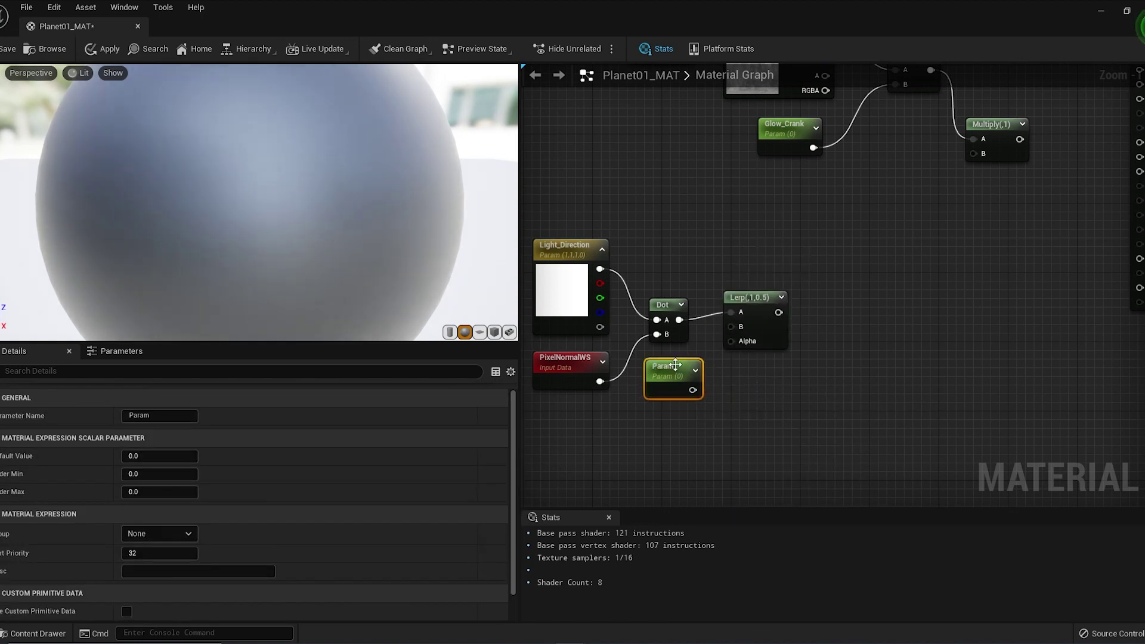
double_click(673, 366)
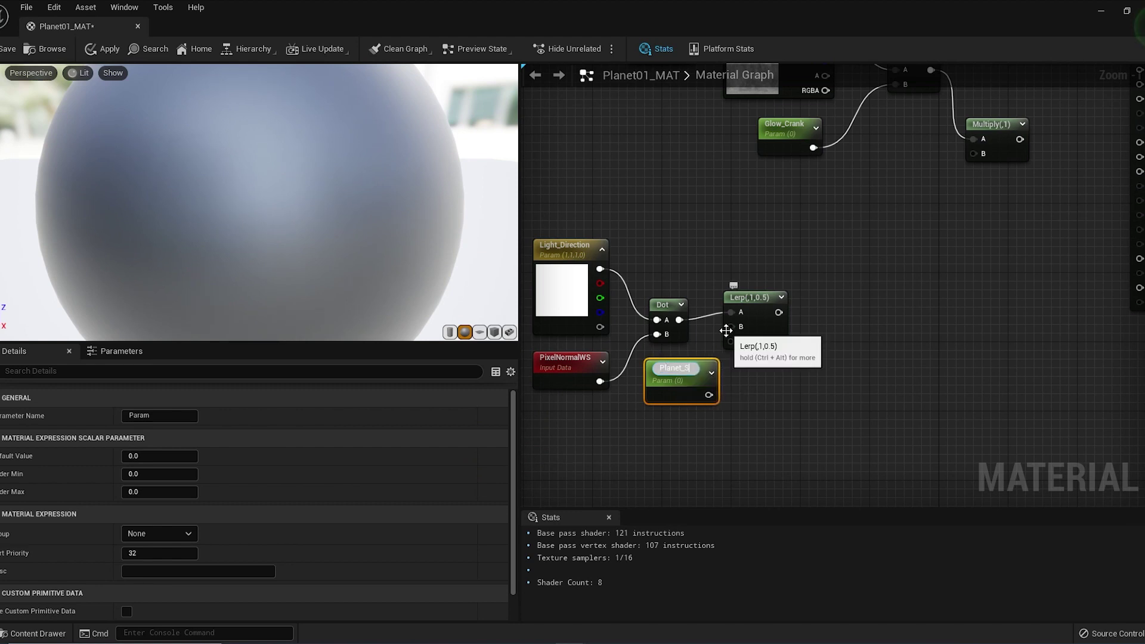
type("hadow")
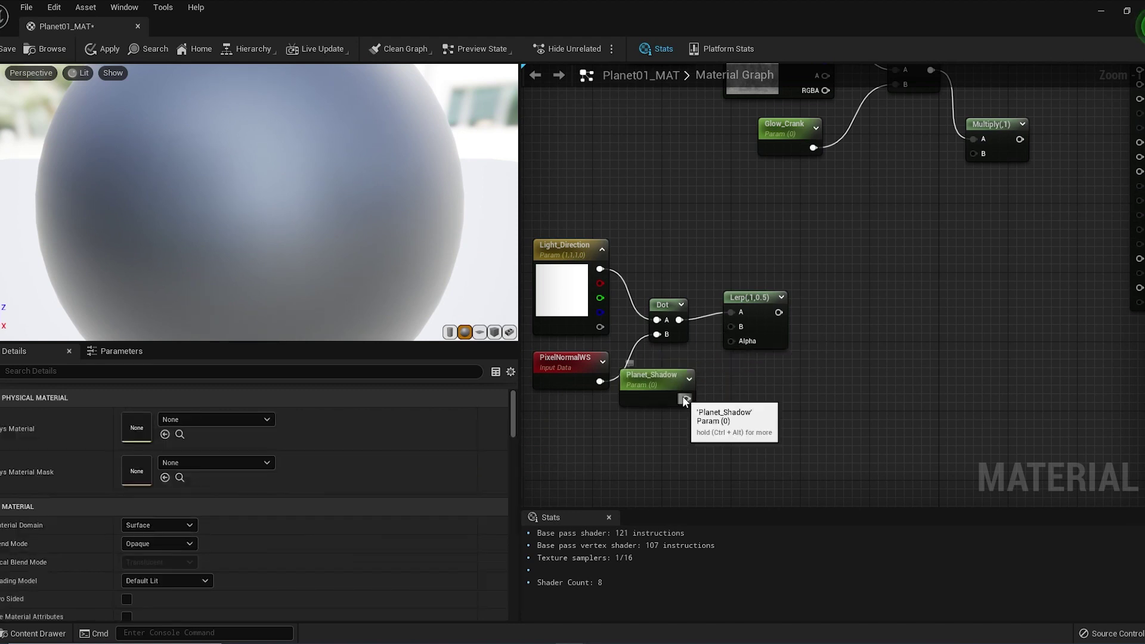
left_click_drag(687, 398, 730, 326)
left_click_drag(657, 376, 666, 385)
left_click(834, 323)
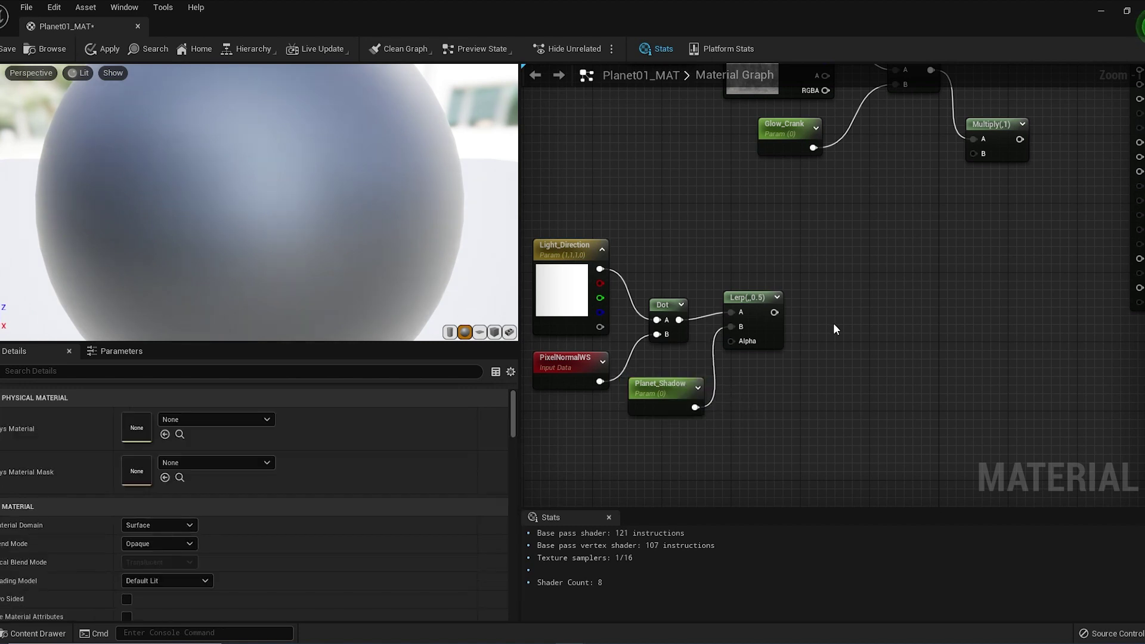
Add a Clamp node beside the Lerp and connect the Lerp output to its main input only, leaving Min disconnected
right_click(835, 324)
type("clamp")
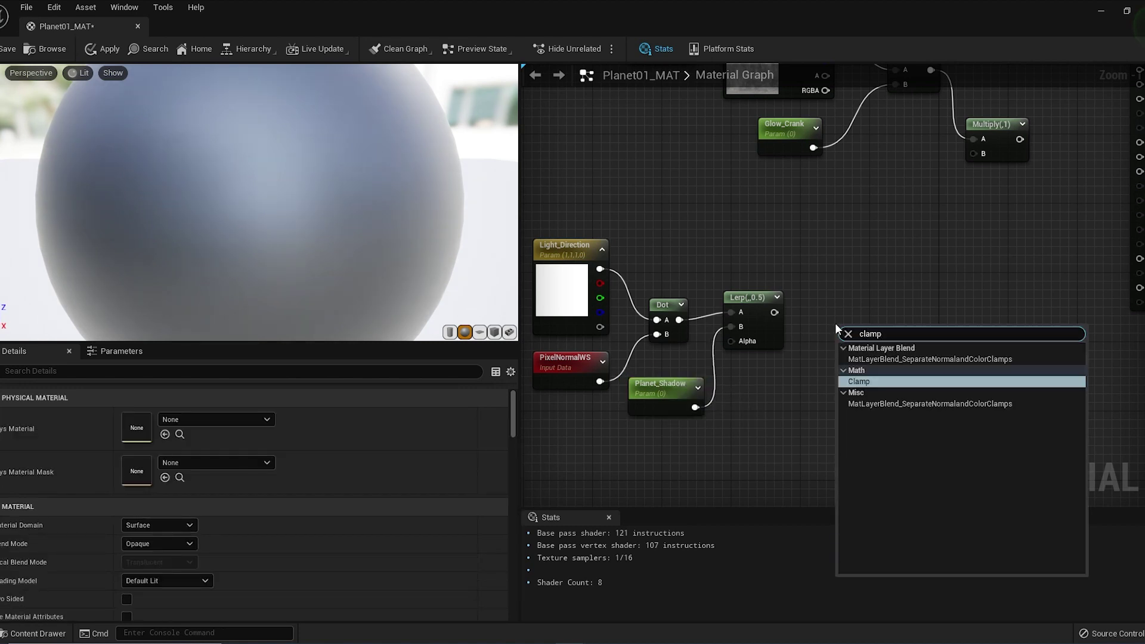
key("Return")
left_click_drag(774, 312, 843, 356)
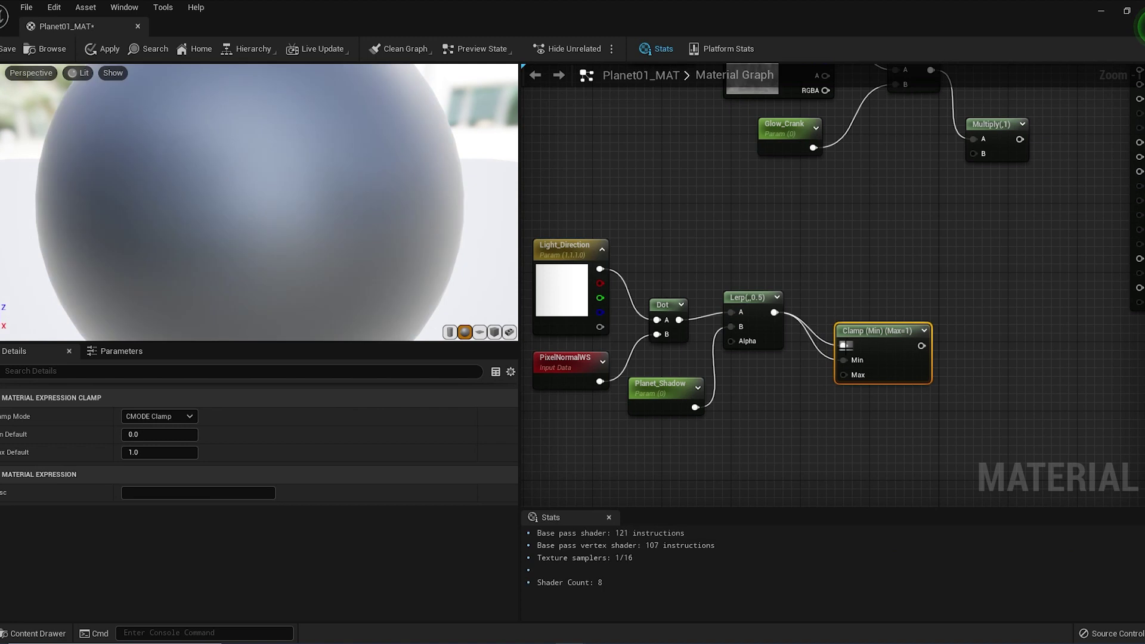
right_click(840, 360)
left_click(828, 354)
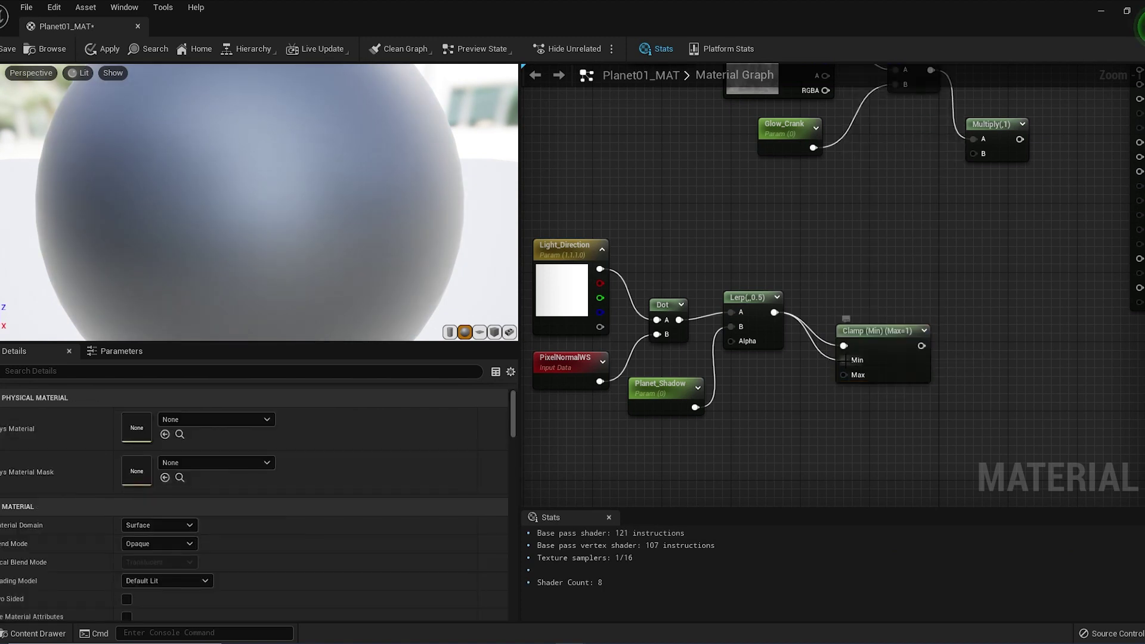
left_click(844, 361, "alt")
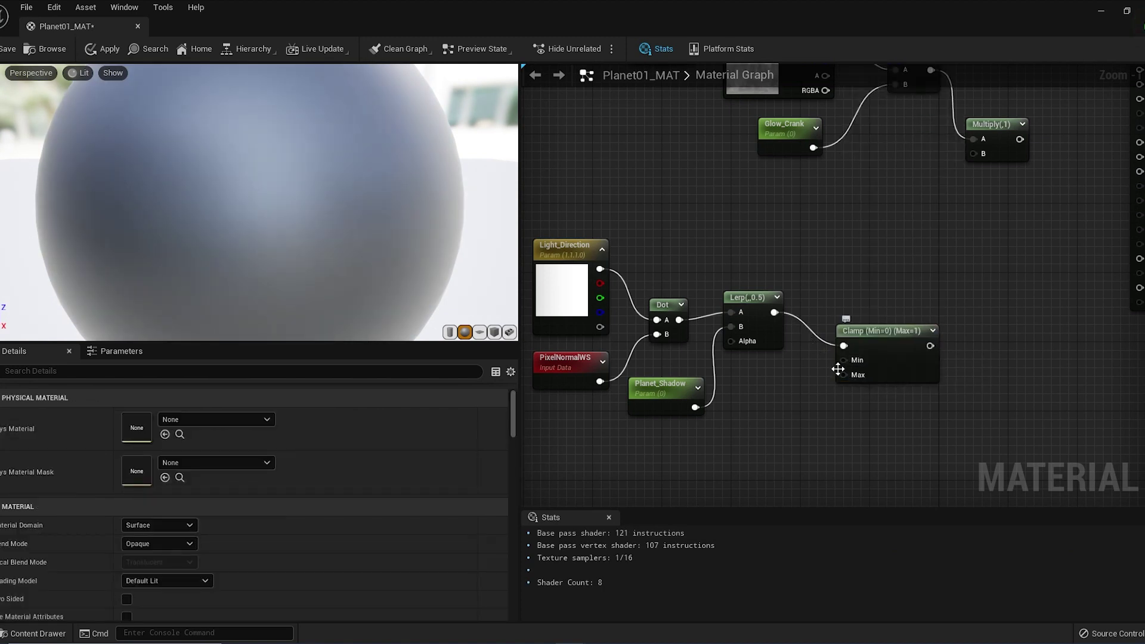
Add a scalar parameter named Planet_shadow_lift below the Clamp node and connect it to the Clamp's Min input
left_click(766, 394)
type("Plane")
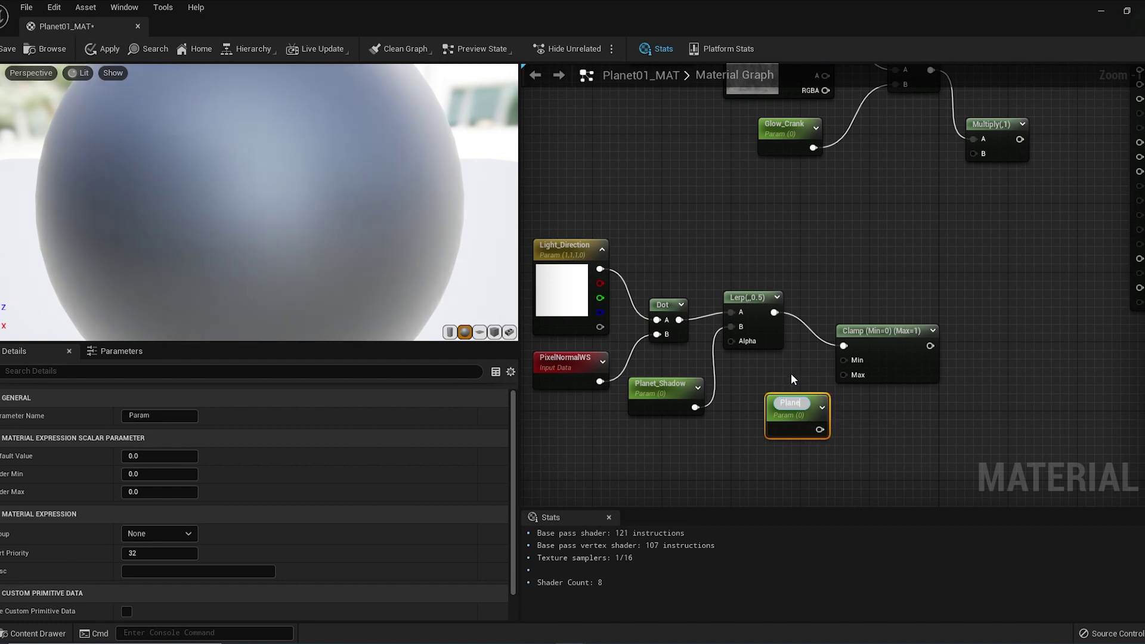
type("t_shadow_lift")
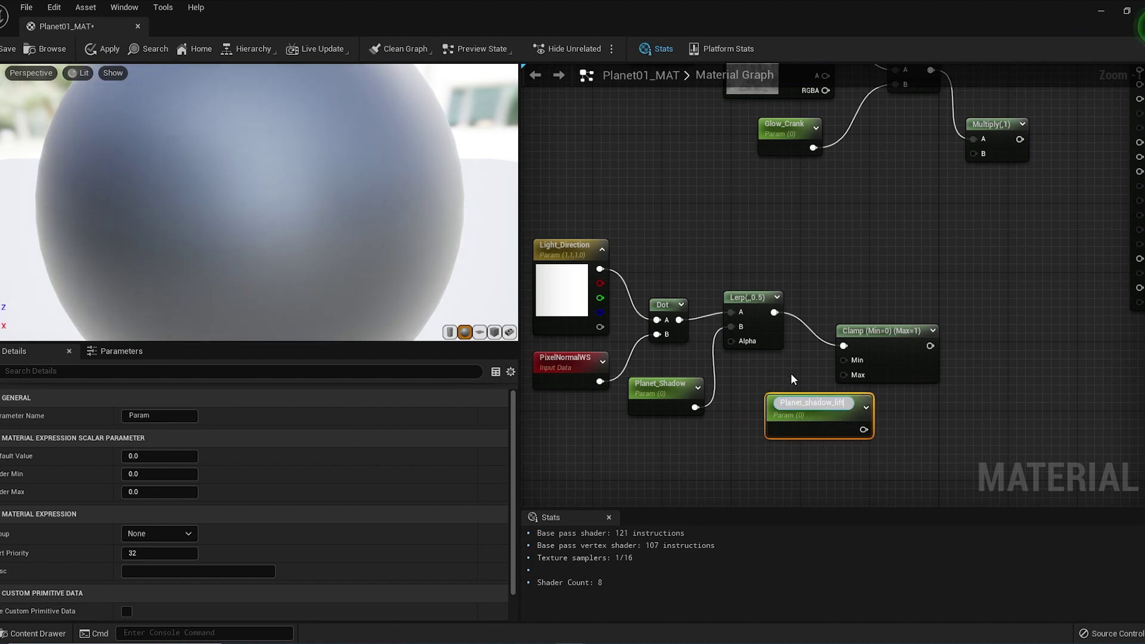
key("Return")
left_click_drag(821, 403, 846, 362)
Connect the Clamp output to the B input of the second Multiply node
right_click_drag(953, 270, 785, 316)
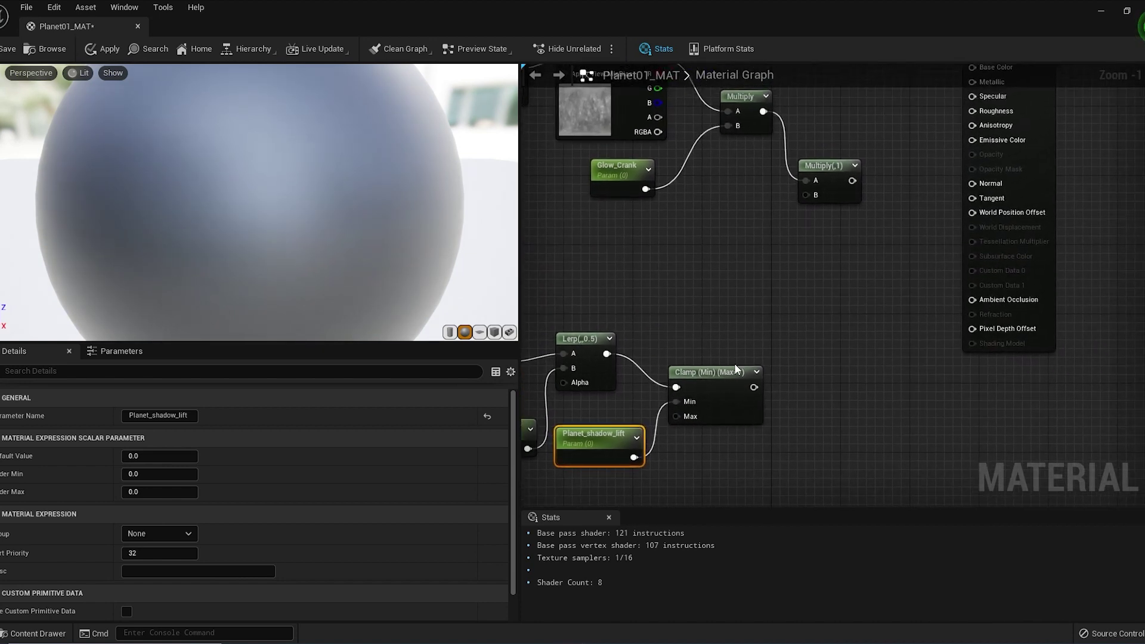
left_click_drag(754, 387, 805, 195)
left_click(976, 248)
Set the Planet01_MAT material's blend mode to Masked and its shading model to Unlit
right_click_drag(916, 225, 801, 326)
left_click_drag(879, 158, 870, 168)
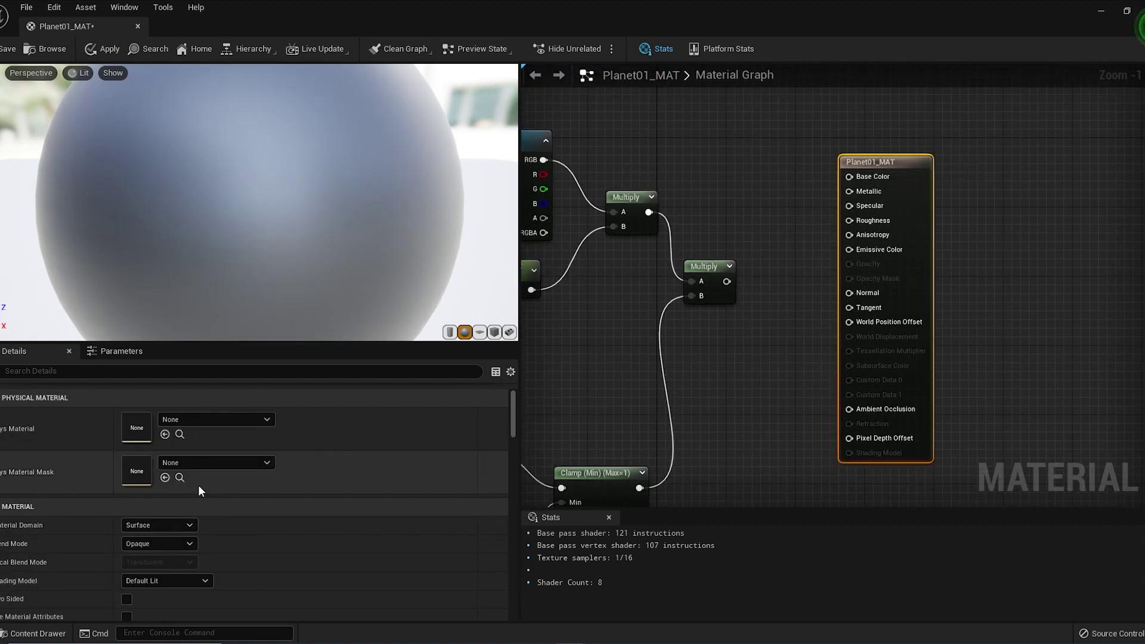
left_click(159, 544)
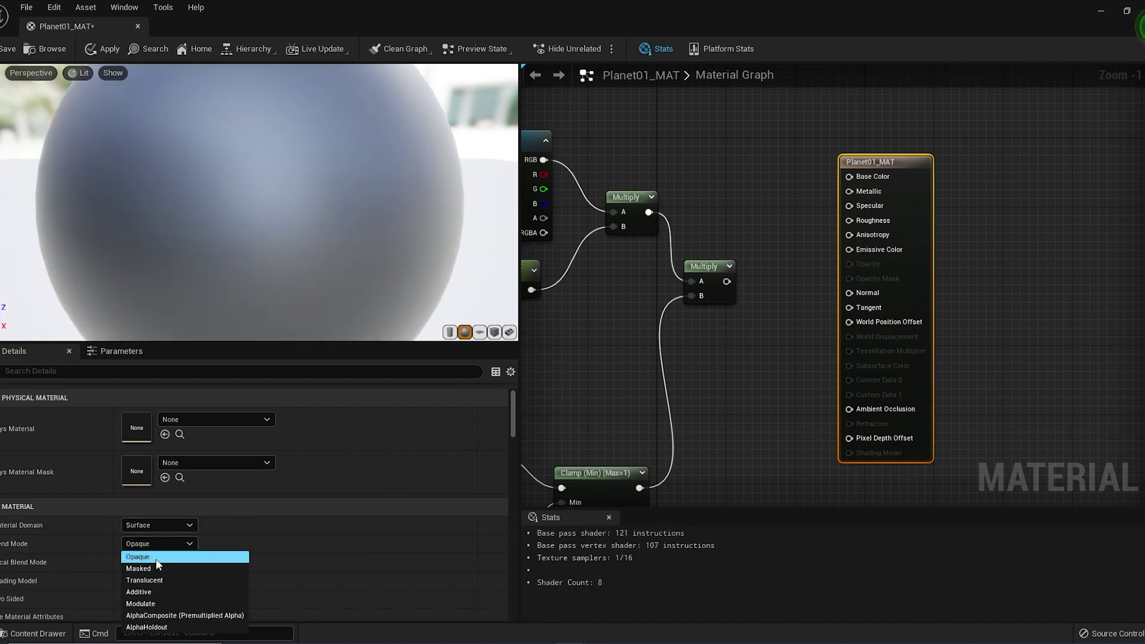
left_click(154, 564)
left_click(169, 580)
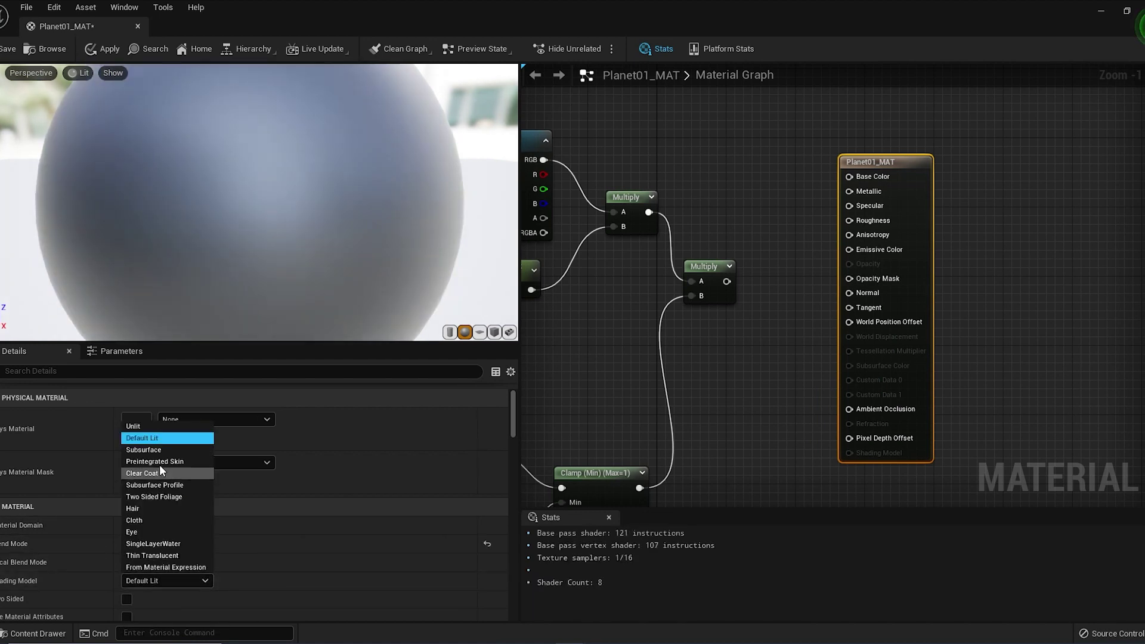
left_click(153, 427)
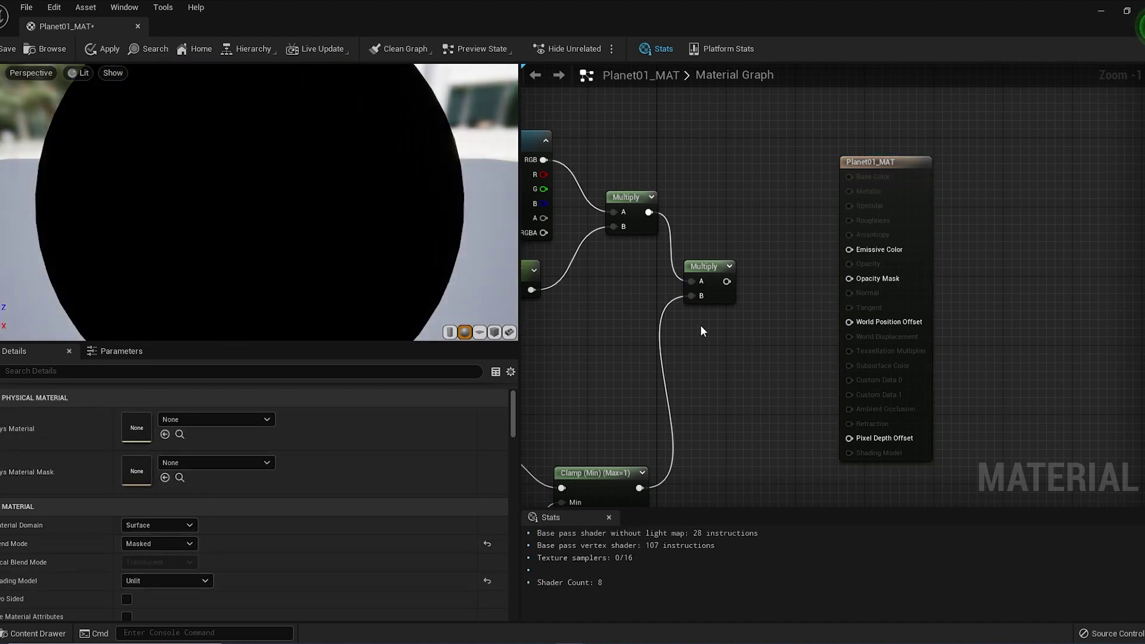
Connect the second Multiply's output to Emissive Color and set the Glow_Crank parameter's default value to 1
left_click_drag(727, 282, 850, 249)
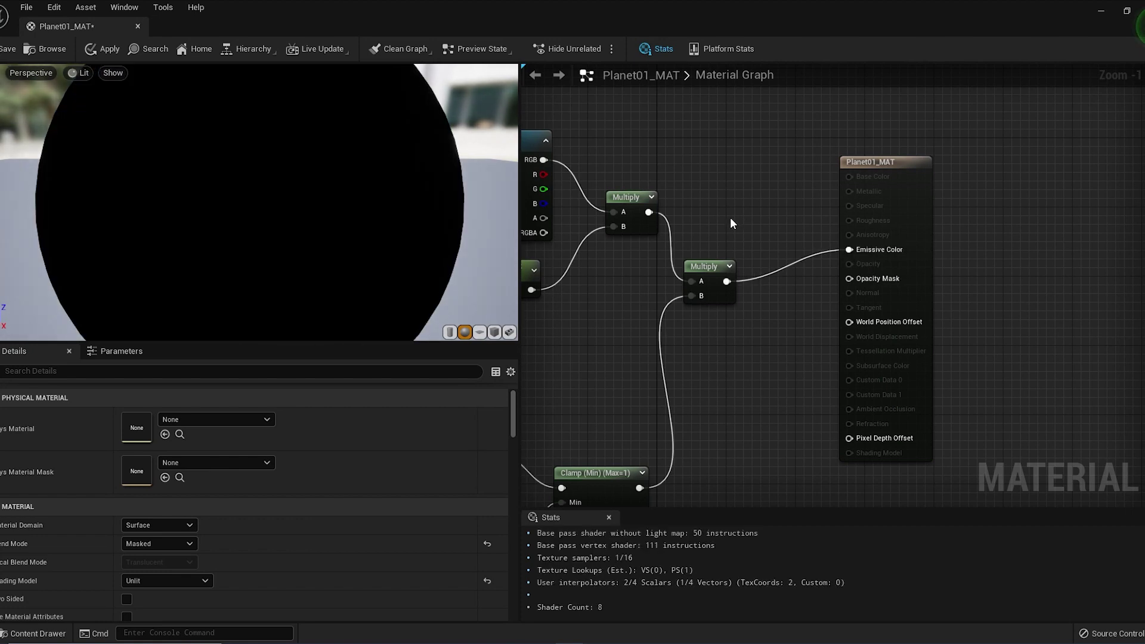
right_click_drag(731, 220, 878, 210)
scroll(786, 230, "down", 1)
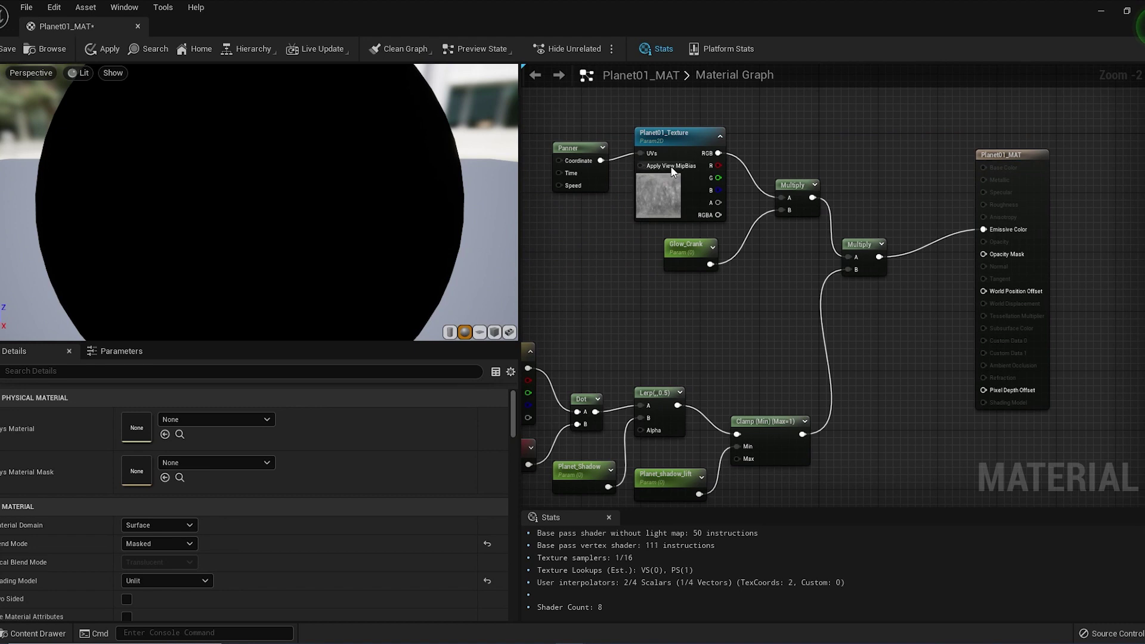
left_click(689, 248)
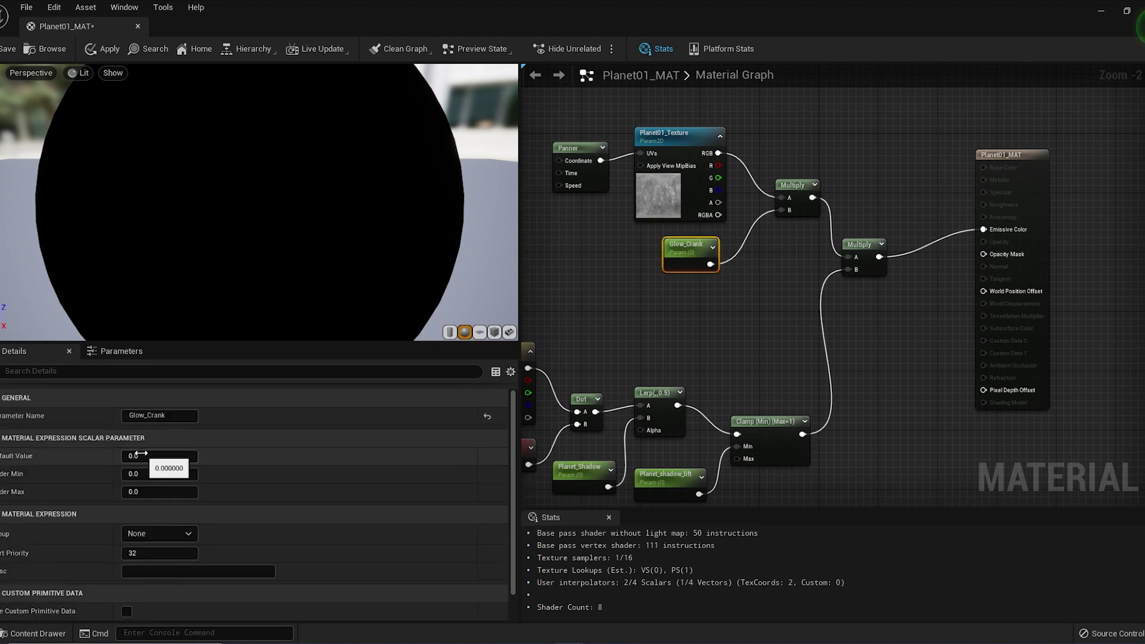
type("1")
key("Return")
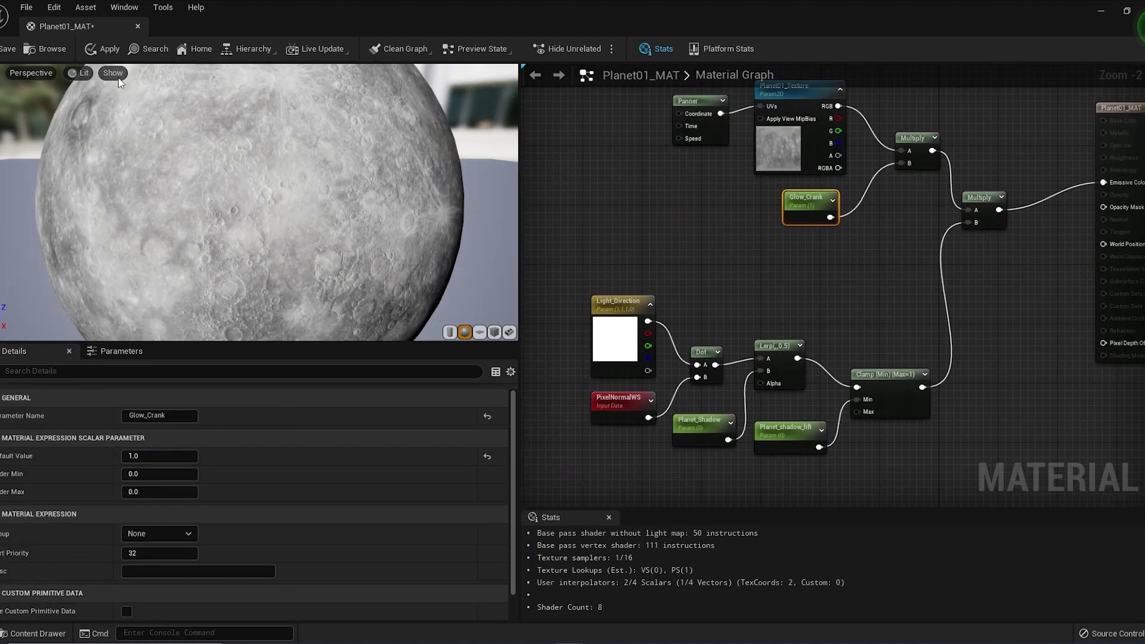
Apply and save the planet material, and open the Planet/Materials folder among the project content
left_click(111, 50)
left_click(5, 50)
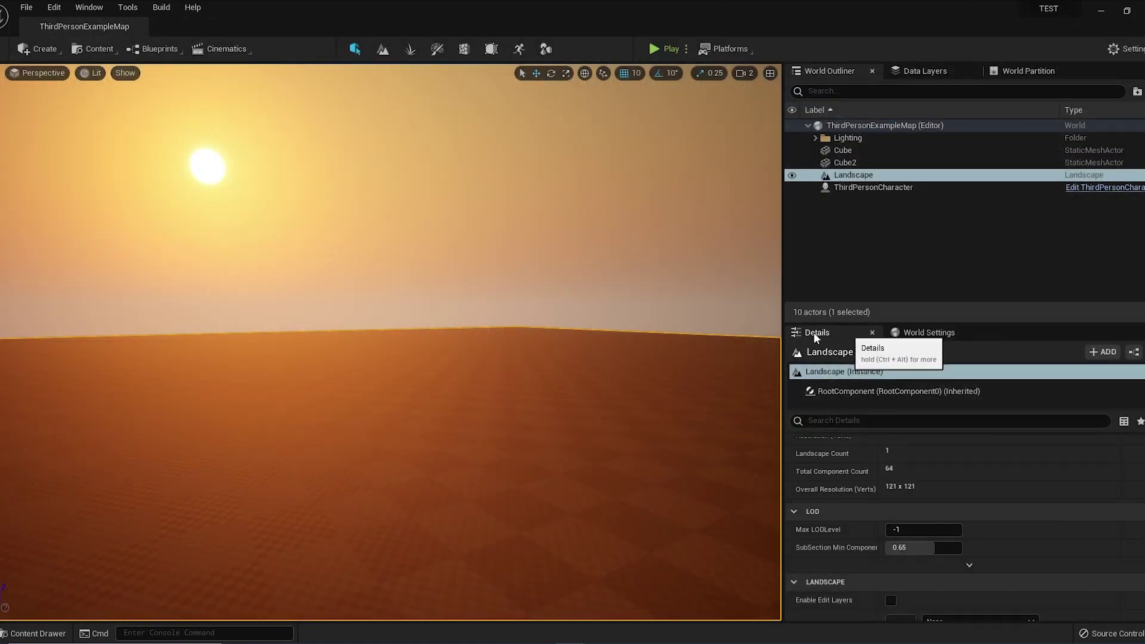
key("ctrl+space")
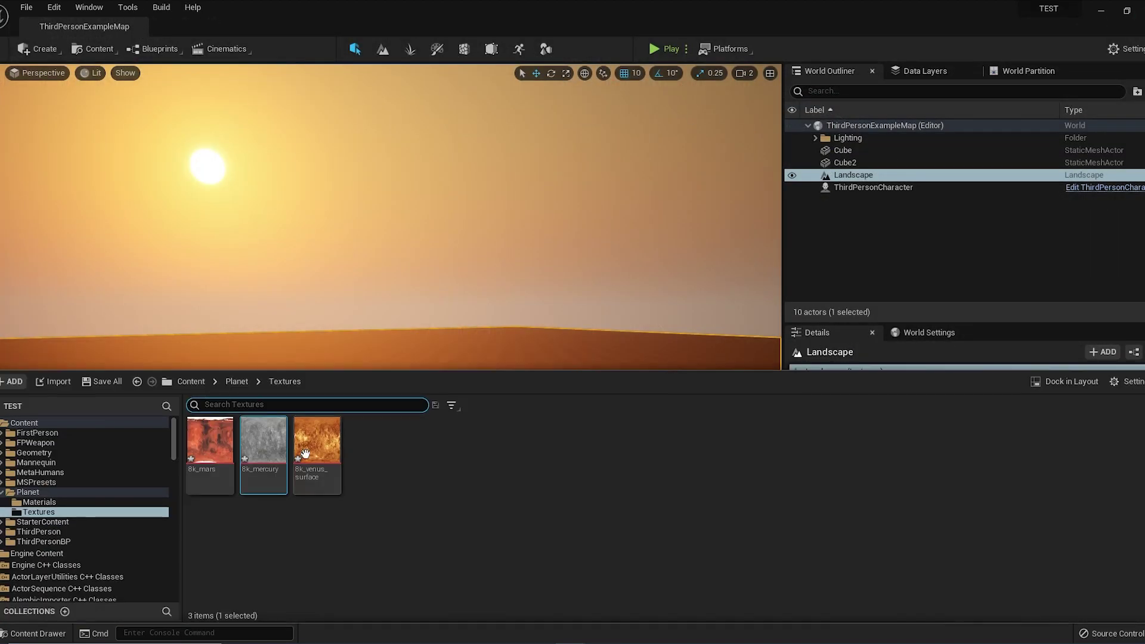
left_click(244, 383)
left_click(237, 382)
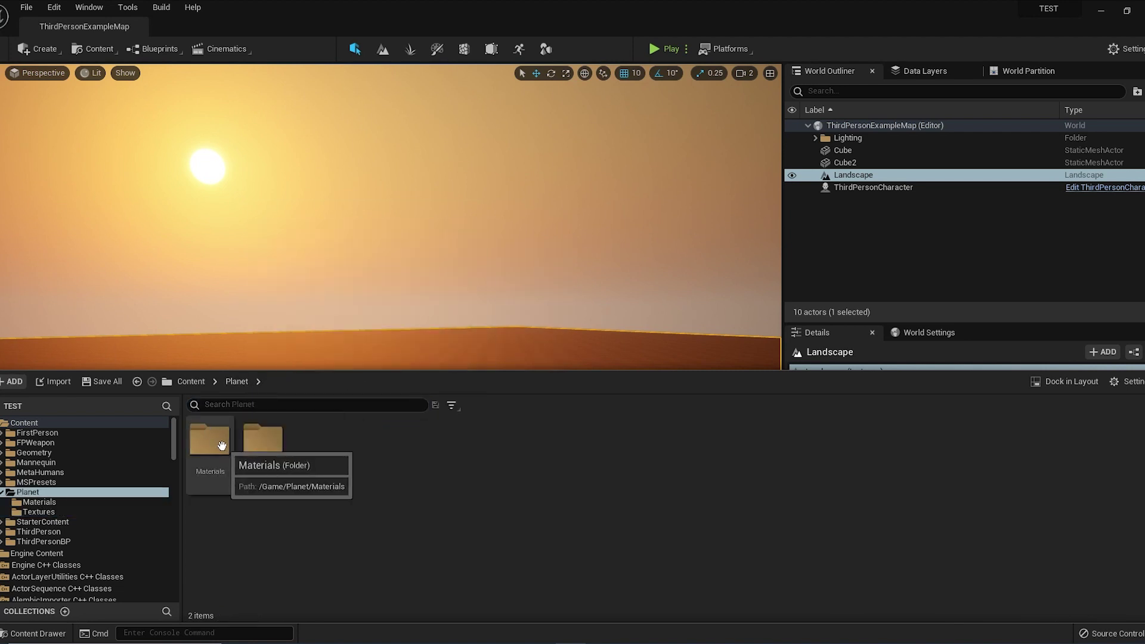
double_click(220, 447)
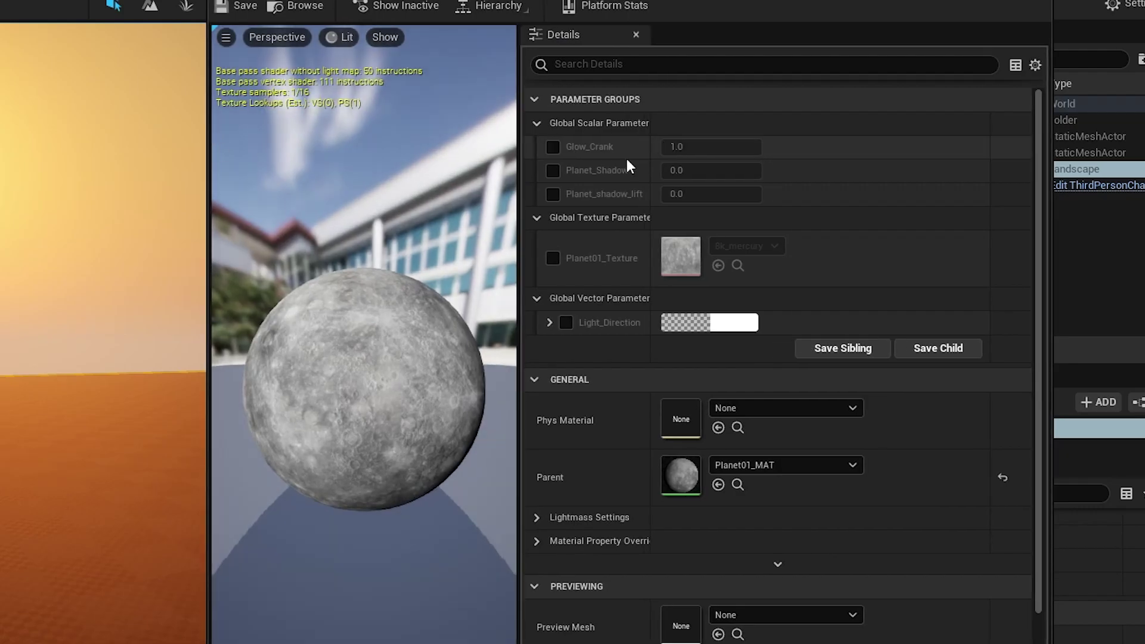
Enable the Glow_Crank, Planet_Shadow and Planet_shadow_lift overrides in the planet material instance
left_click(553, 147)
left_click(553, 170)
left_click(553, 194)
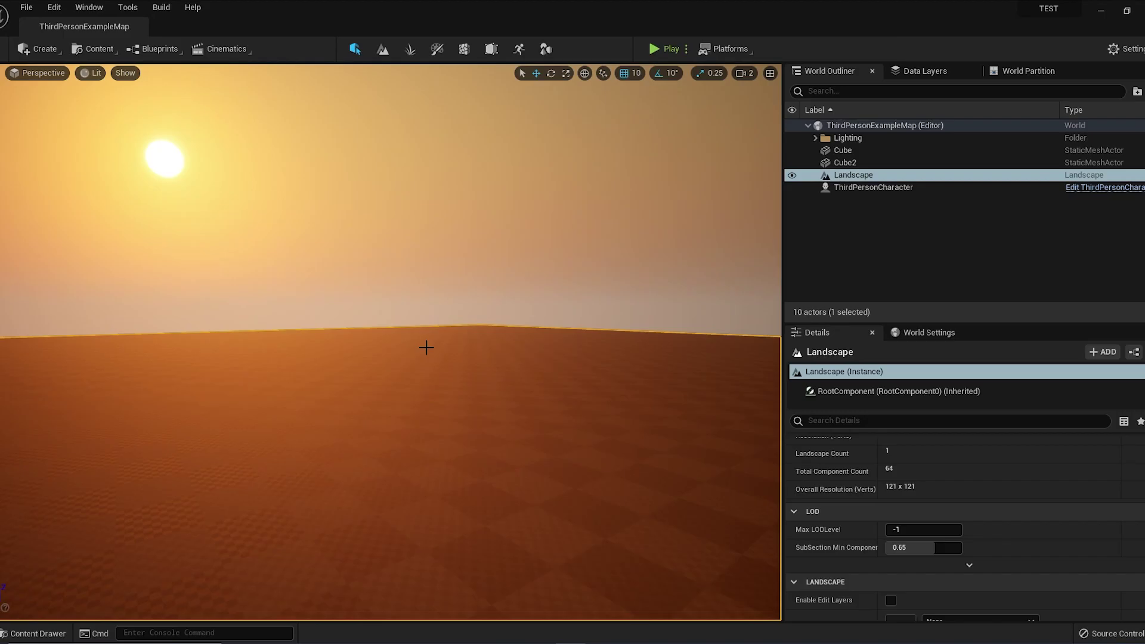
Enable the Modeling Tools Editor Mode plugin for the project
right_click_drag(388, 340, 395, 394)
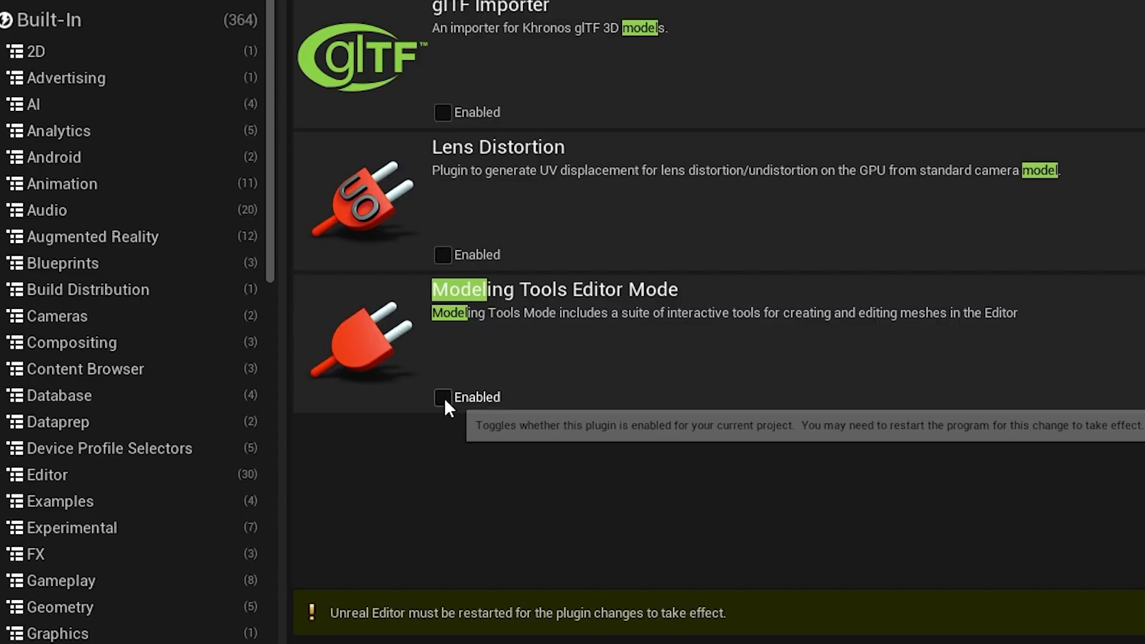
left_click(443, 397)
left_click(796, 311)
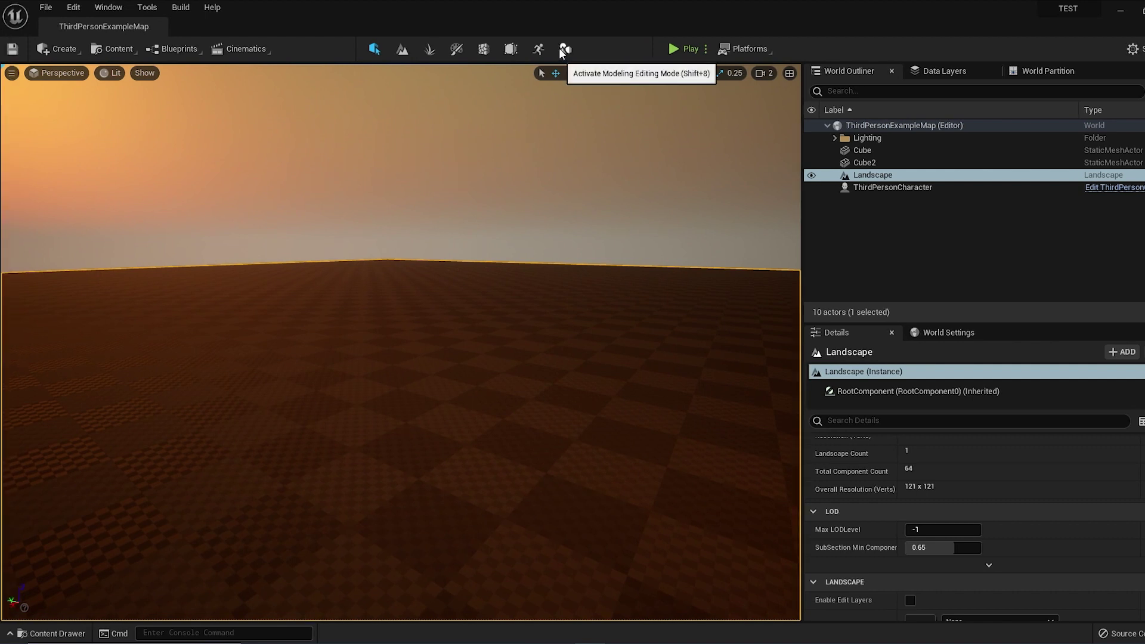
Start an SphrA sphere in Modeling mode and set its radius to 400
left_click(562, 51)
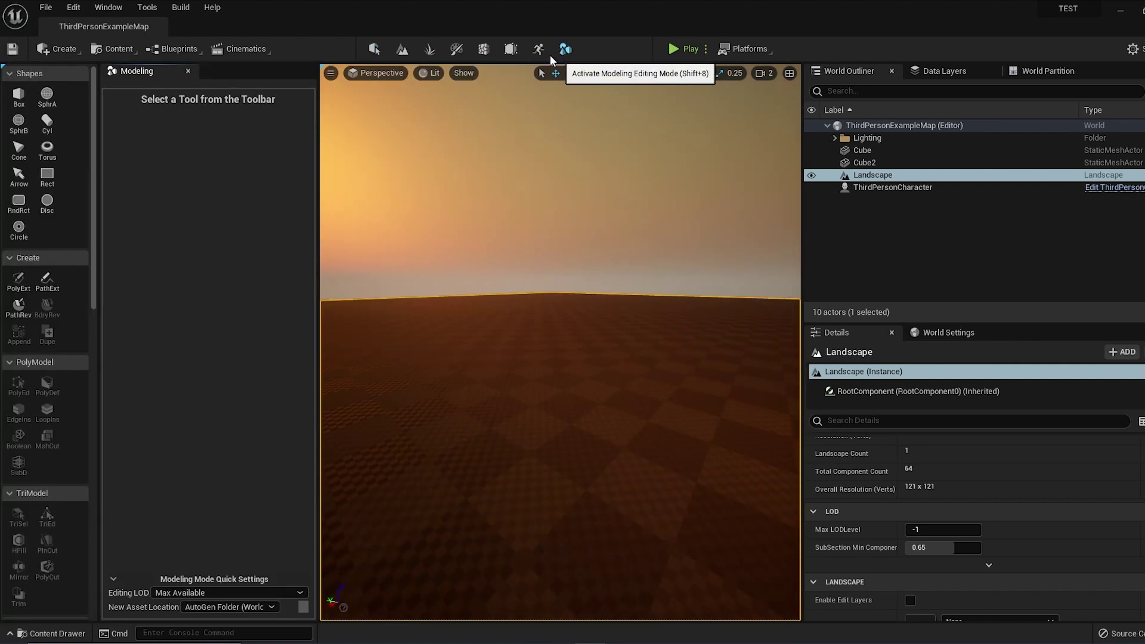
left_click(41, 98)
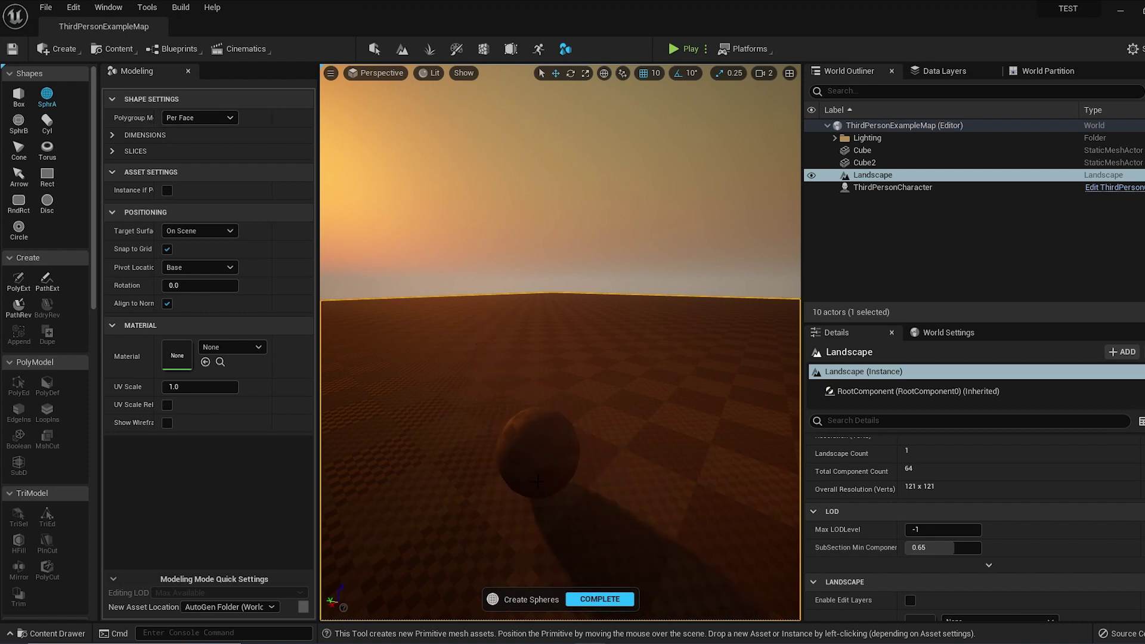
left_click(113, 134)
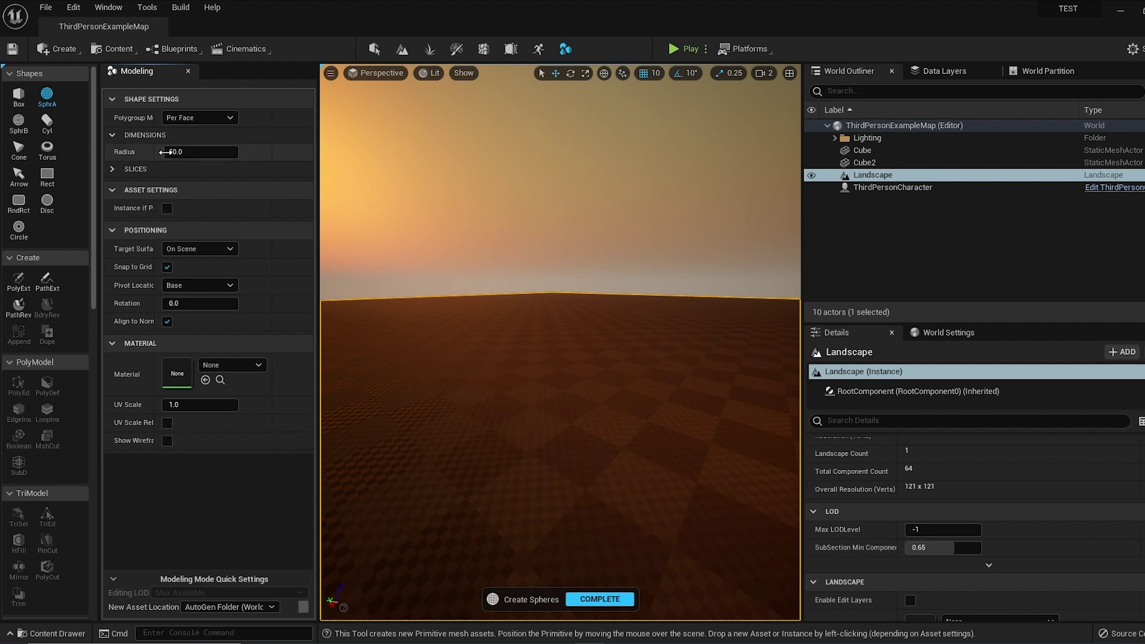
left_click_drag(200, 152, 193, 152)
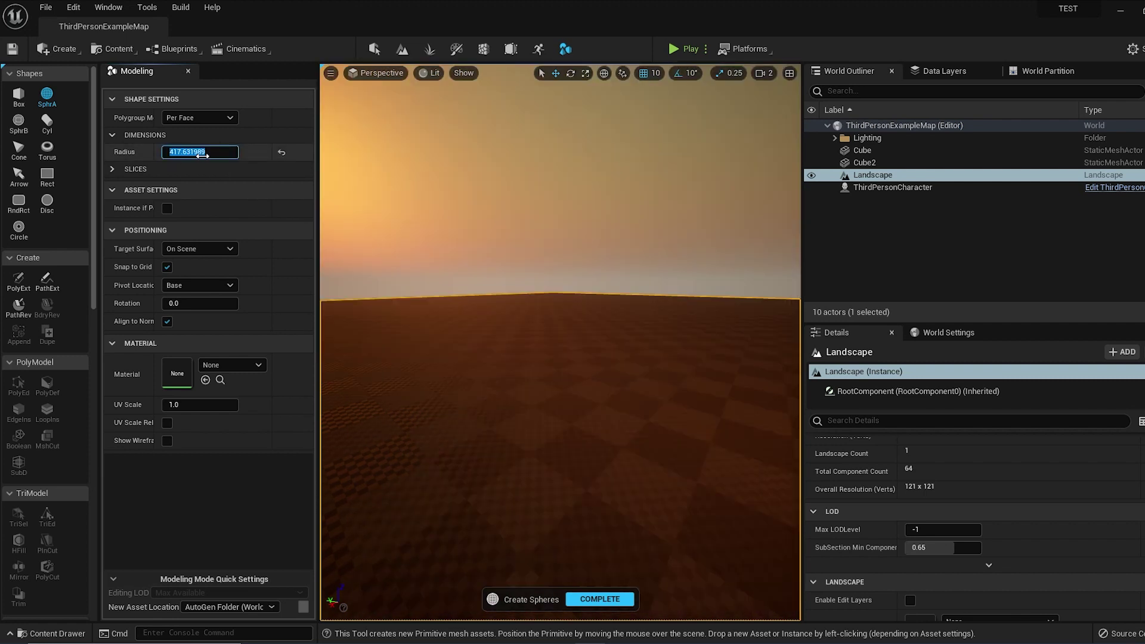
type("400")
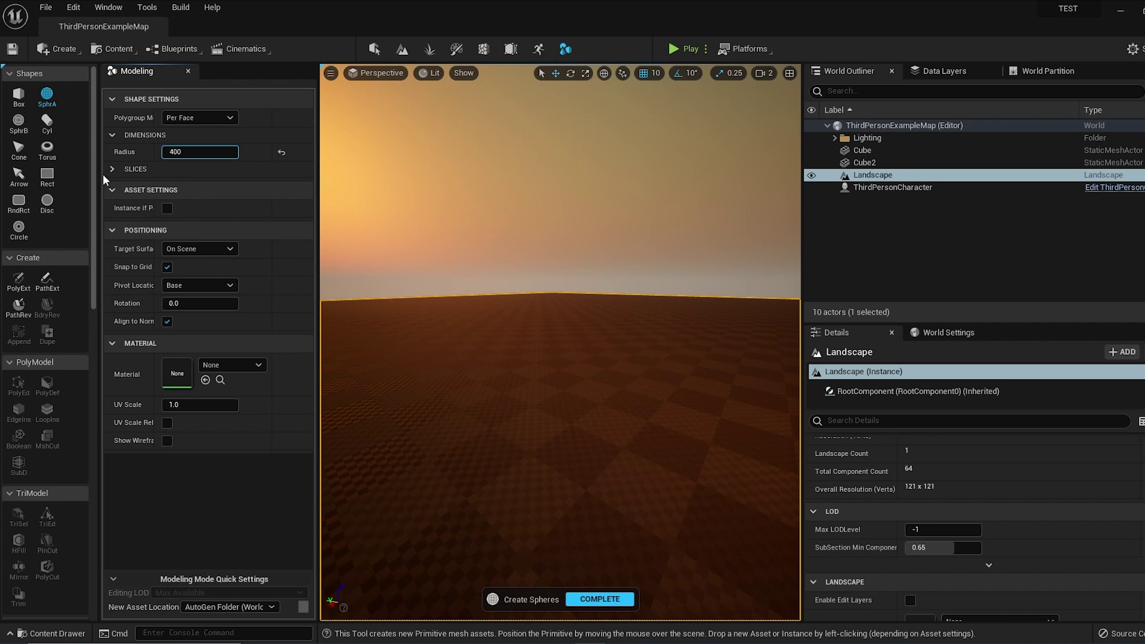
Set the sphere's latitude and longitude slices to 200 and place it on the landscape
left_click(112, 170)
left_click(177, 186)
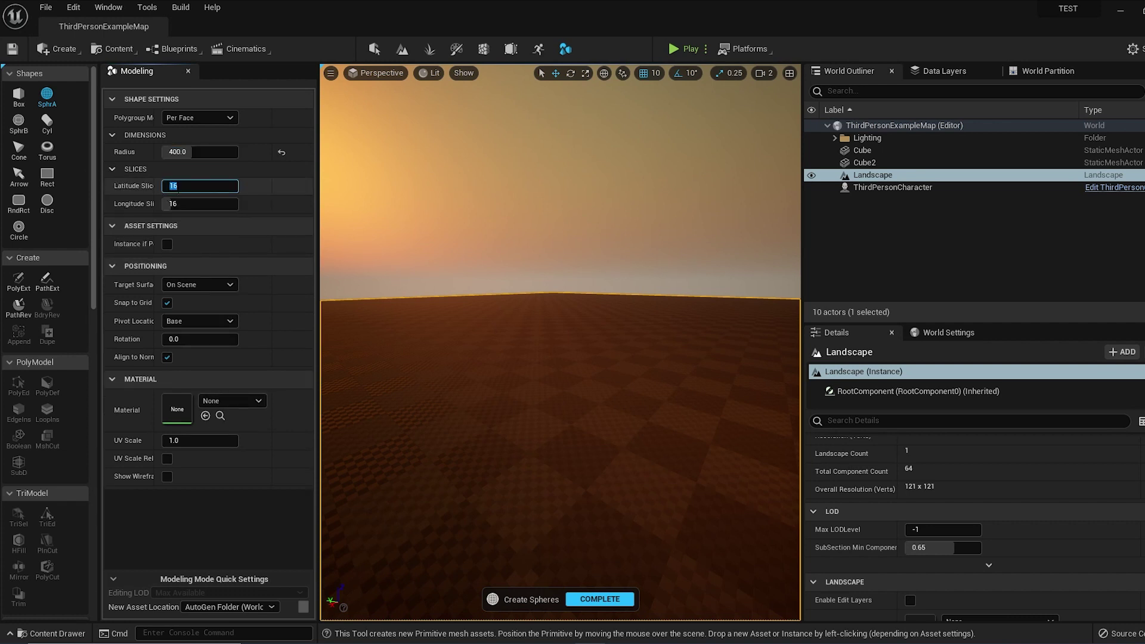
type("200")
key("Tab")
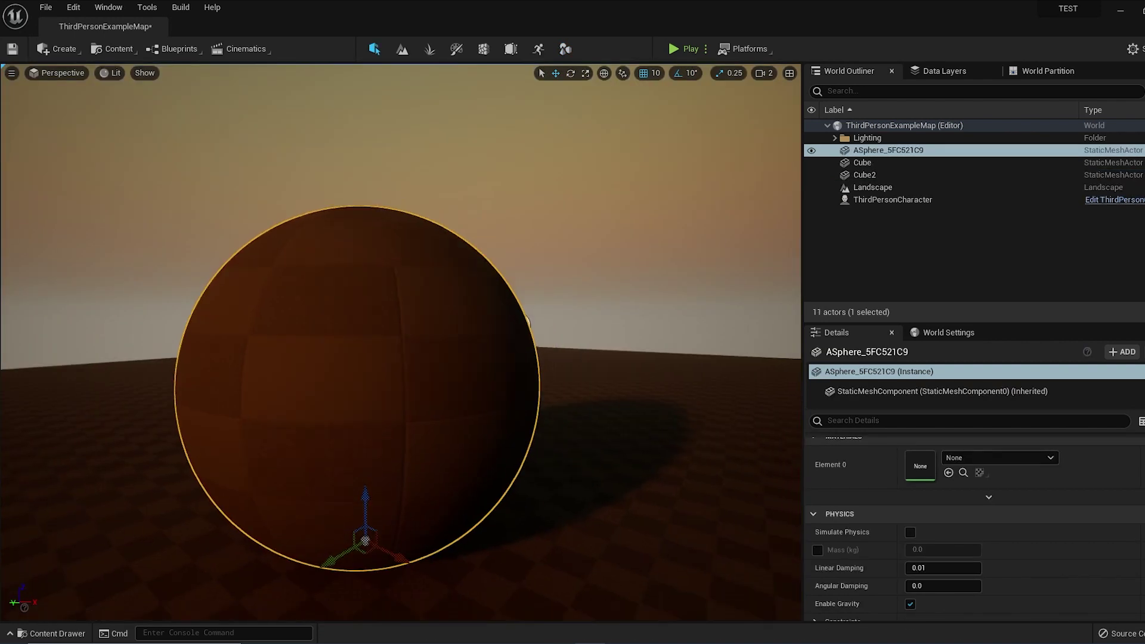
Inspect the sphere's mesh density in wireframe view and delete the sphere
right_click_drag(287, 304, 280, 305)
key("alt+2")
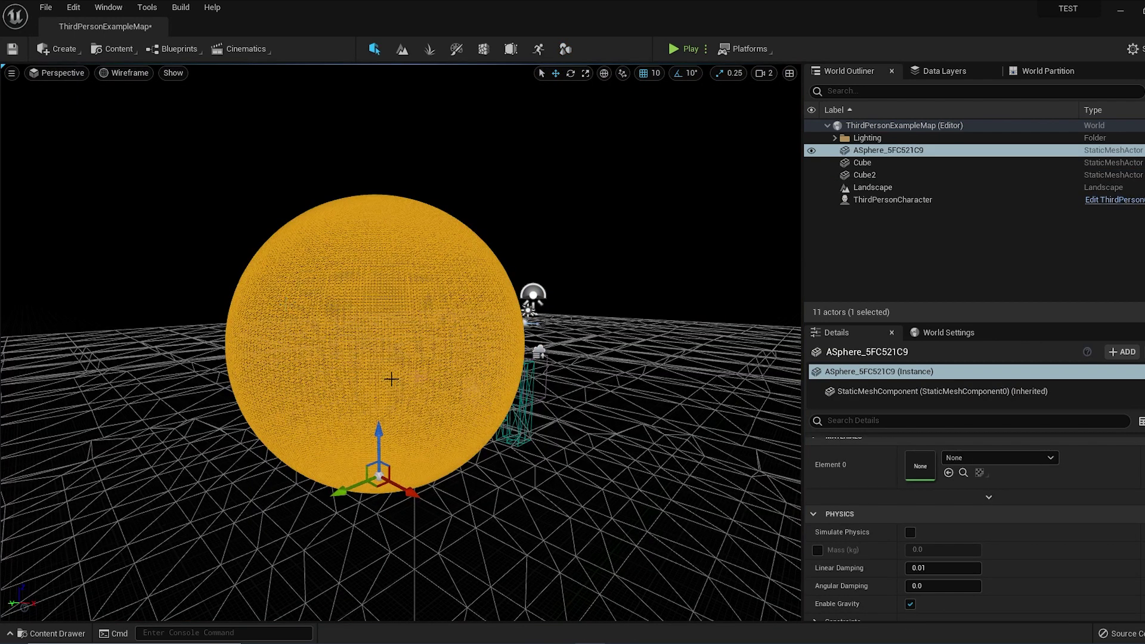
key("d")
right_click_drag(432, 407, 358, 408)
key("w")
key("s")
right_click_drag(453, 385, 439, 391)
key("w")
key("Delete")
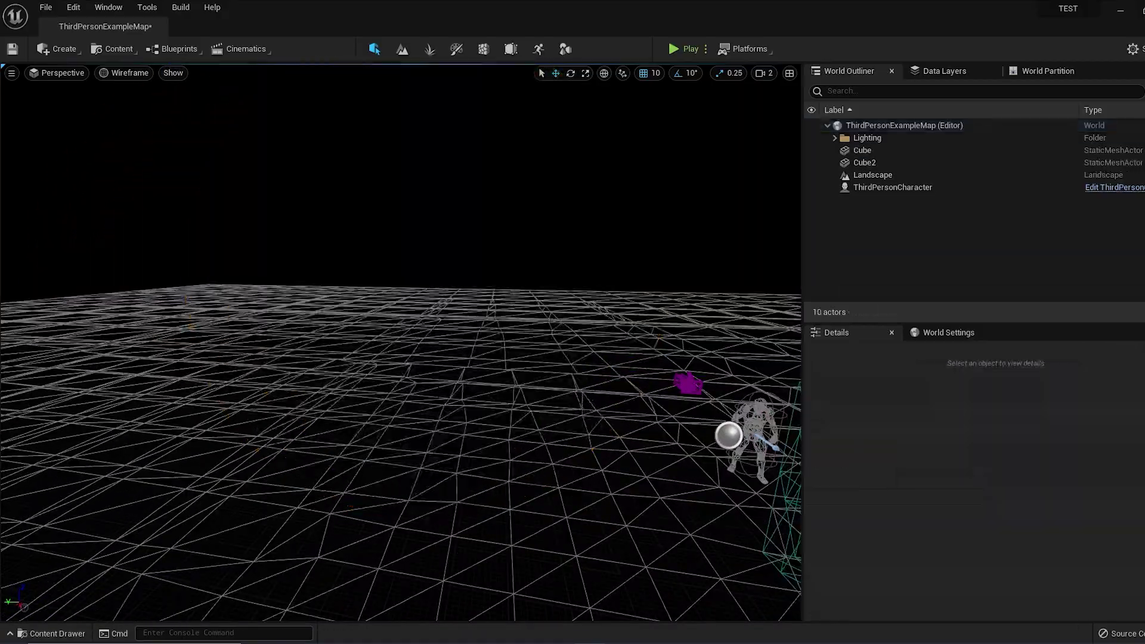
Create a new SphrA sphere on the landscape with radius 400 and 100 latitude and longitude slices
left_click(566, 49)
left_click(46, 95)
left_click(200, 185)
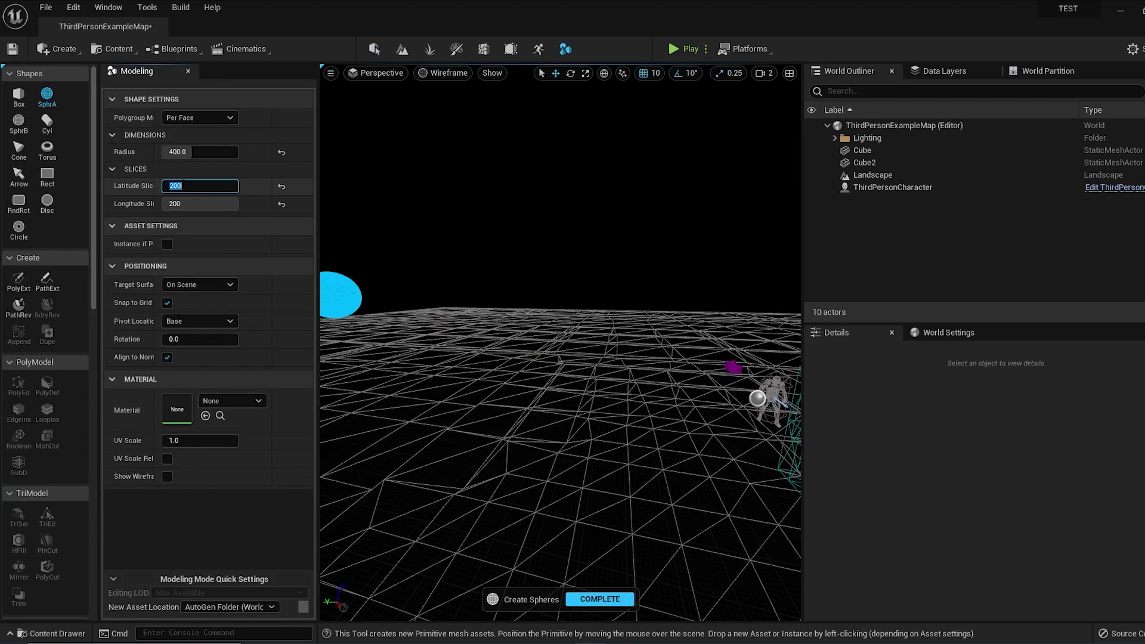
key("Tab")
type("100")
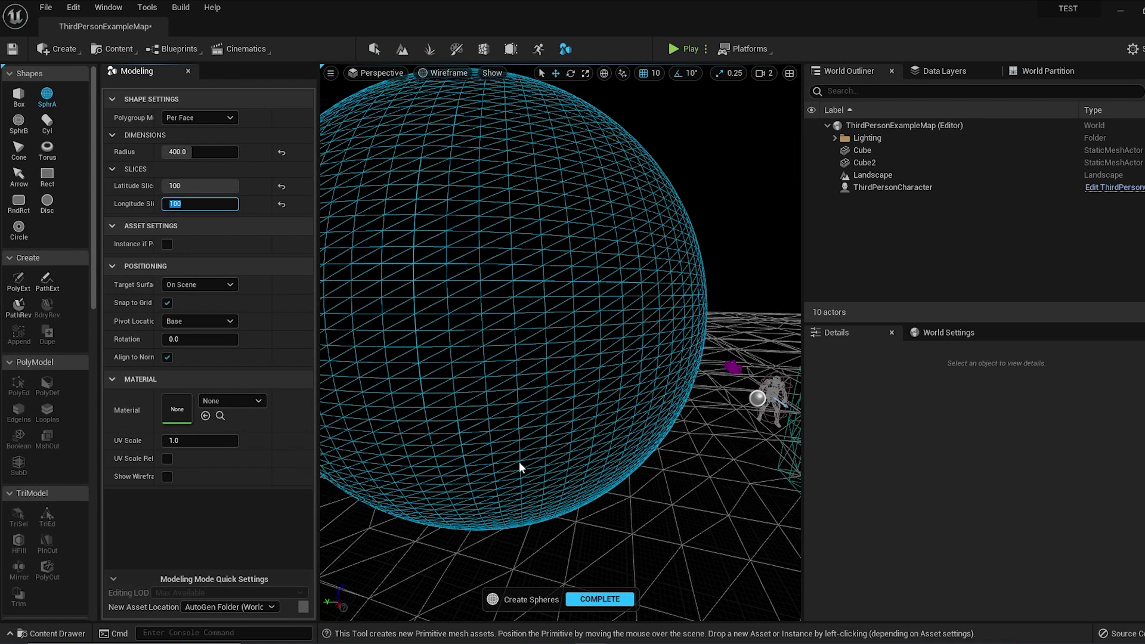
left_click(502, 435)
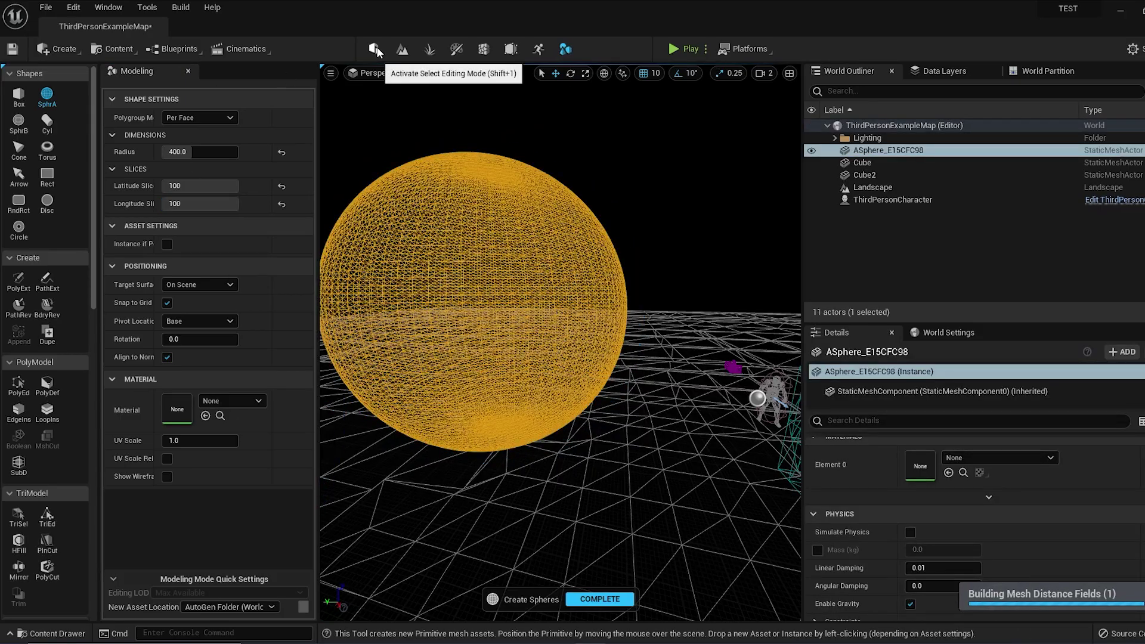
Return to selection mode, frame the new sphere and show the level in unlit view
left_click(375, 49)
key("f")
key("alt+3")
right_click_drag(554, 394, 588, 398)
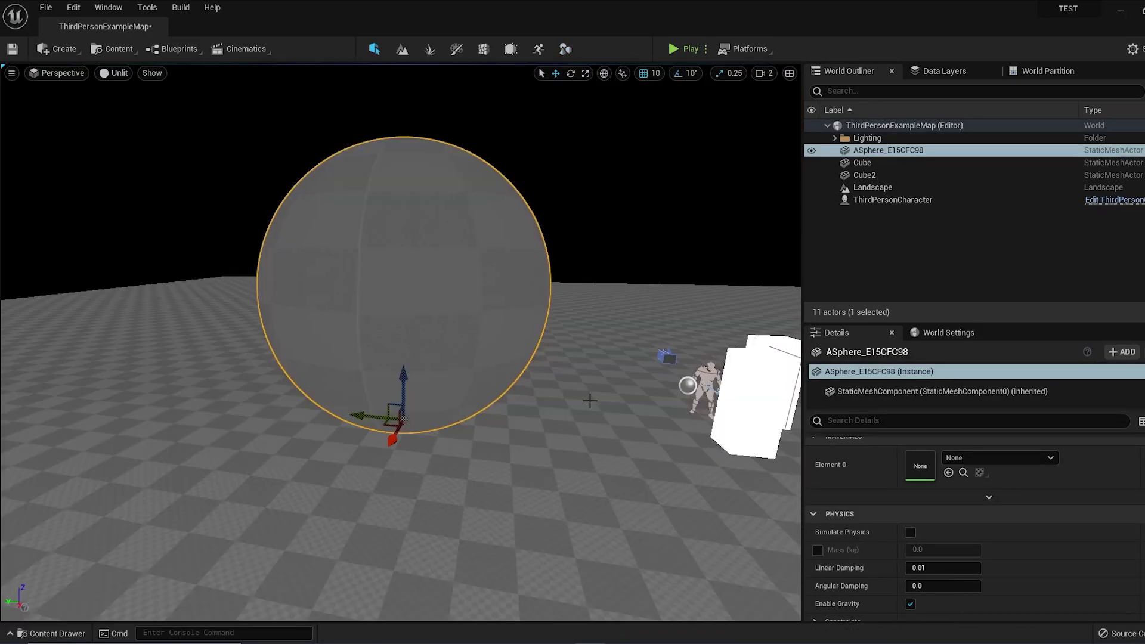
Create a material instance of Planet01_MAT, keeping its default name, and apply it to the sphere
key("ctrl+space")
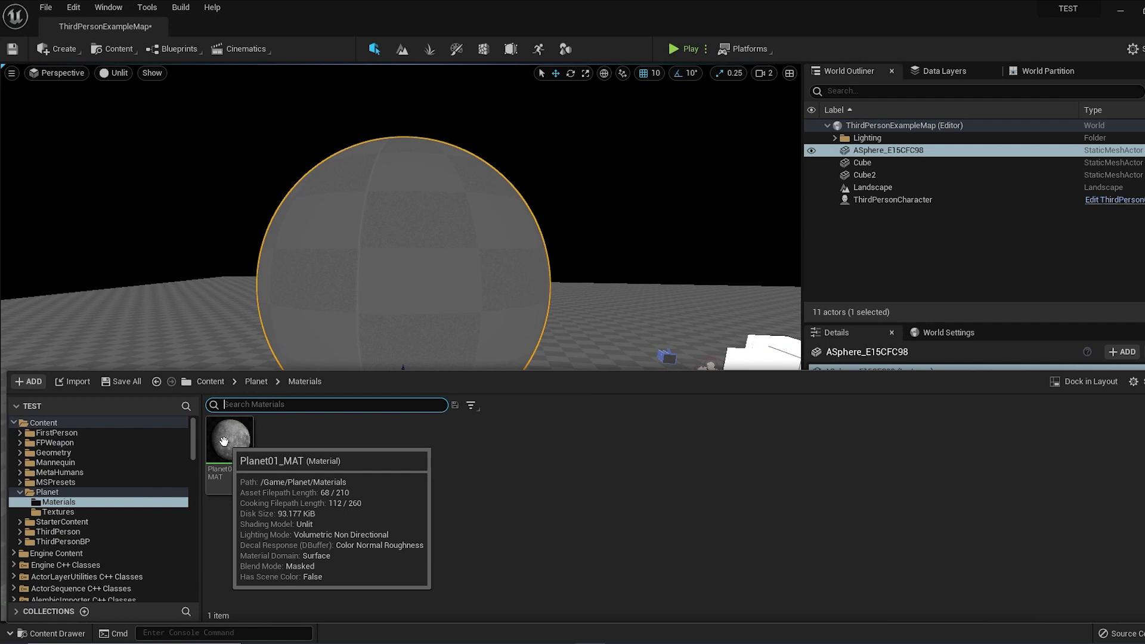
right_click(224, 442)
left_click(324, 162)
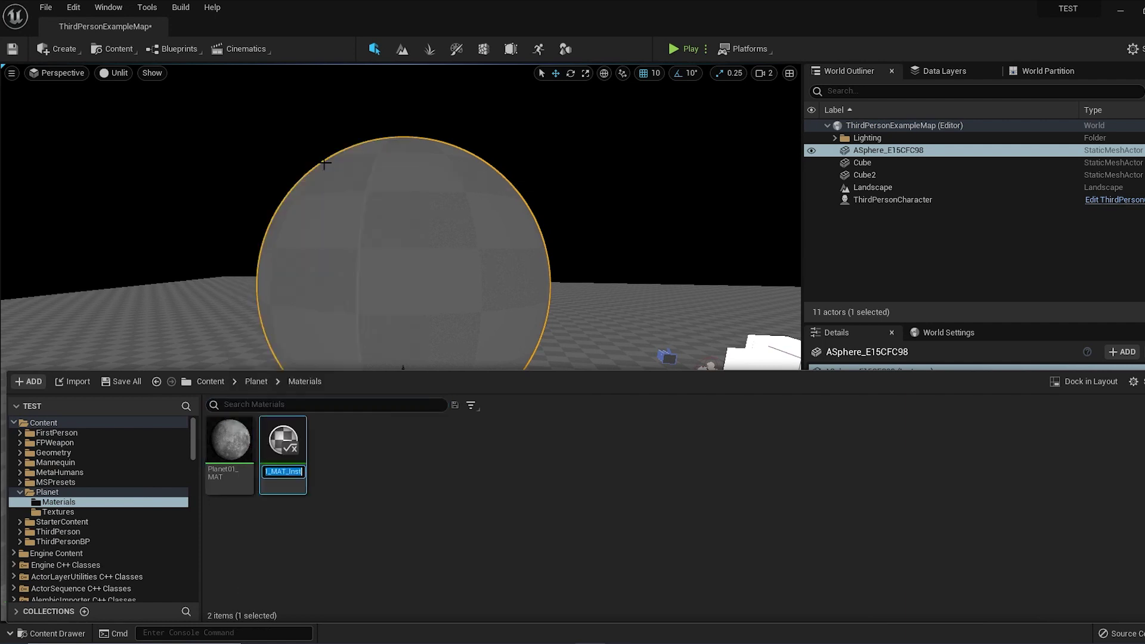
key("Return")
left_click_drag(283, 442, 421, 238)
left_click(546, 186)
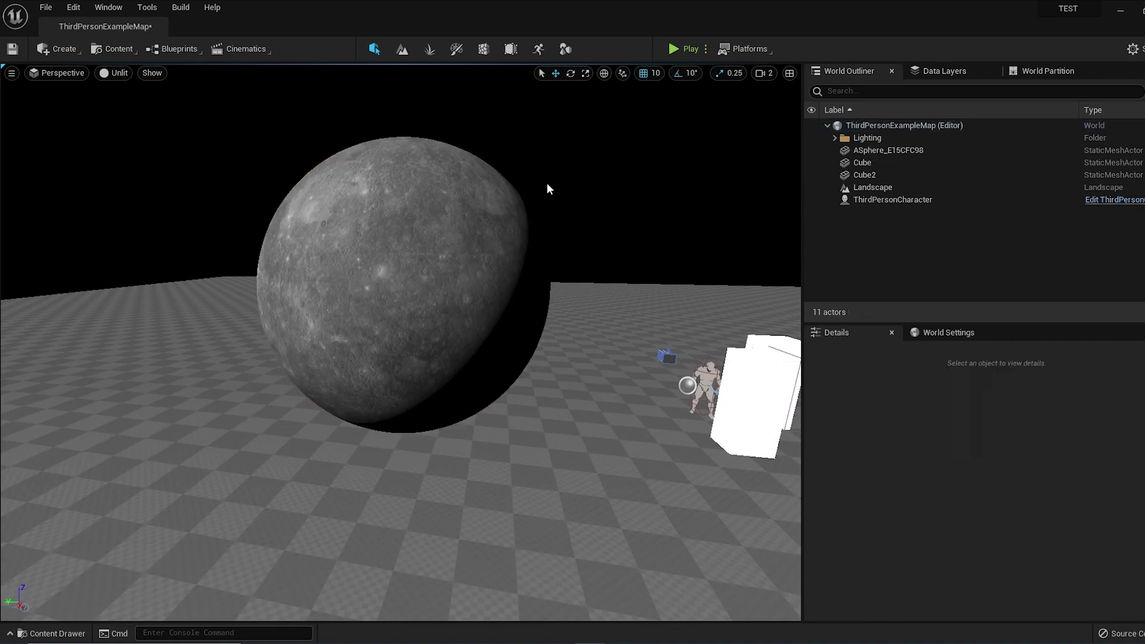
Switch the level to the four-viewport layout with the sphere framed in all views and the orthographic views showing its surroundings
key("w")
mouse_move(547, 186)
right_mouse_down()
mouse_move(531, 173)
mouse_move(546, 172)
right_mouse_up()
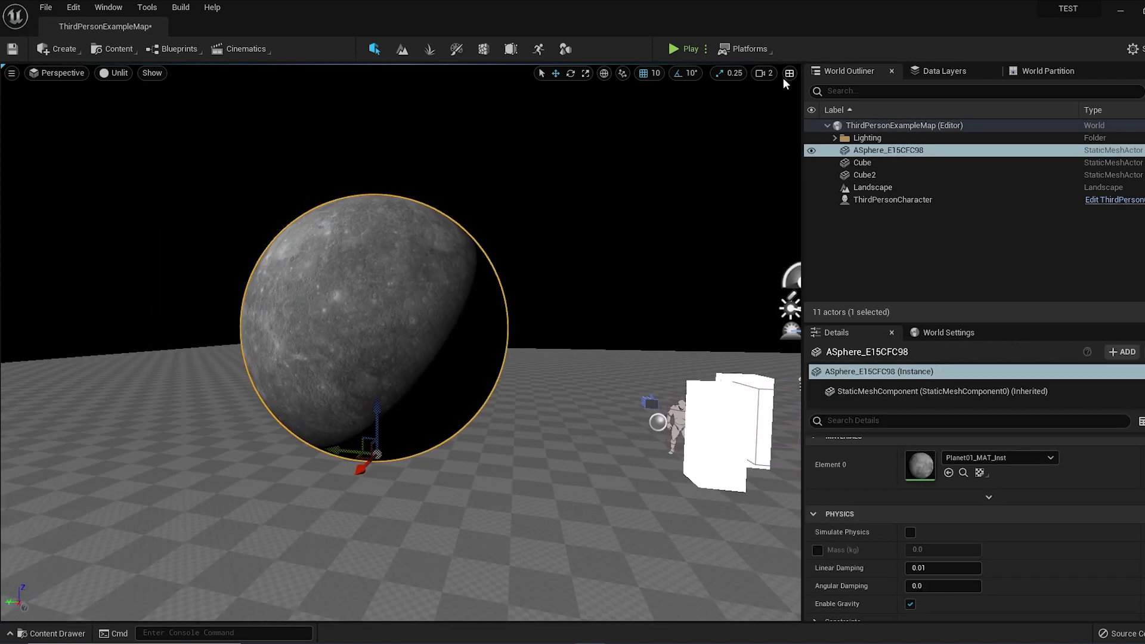
left_click(789, 73)
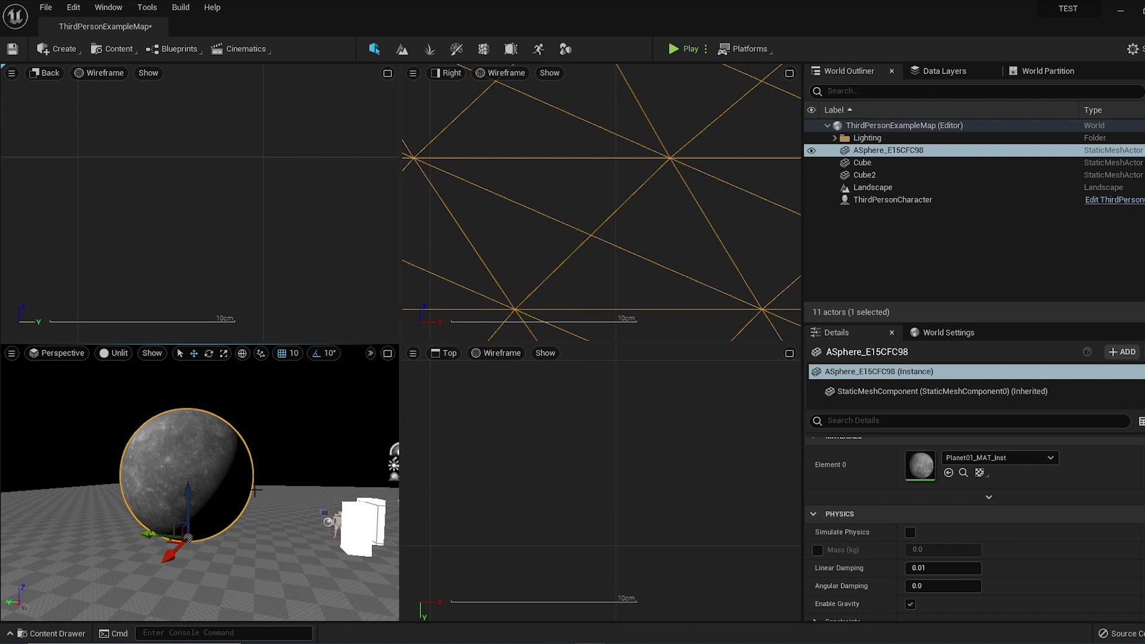
key("f")
scroll(609, 507, "down", 15)
right_click_drag(607, 523, 598, 479)
scroll(597, 479, "down", 2)
scroll(597, 478, "down", 5)
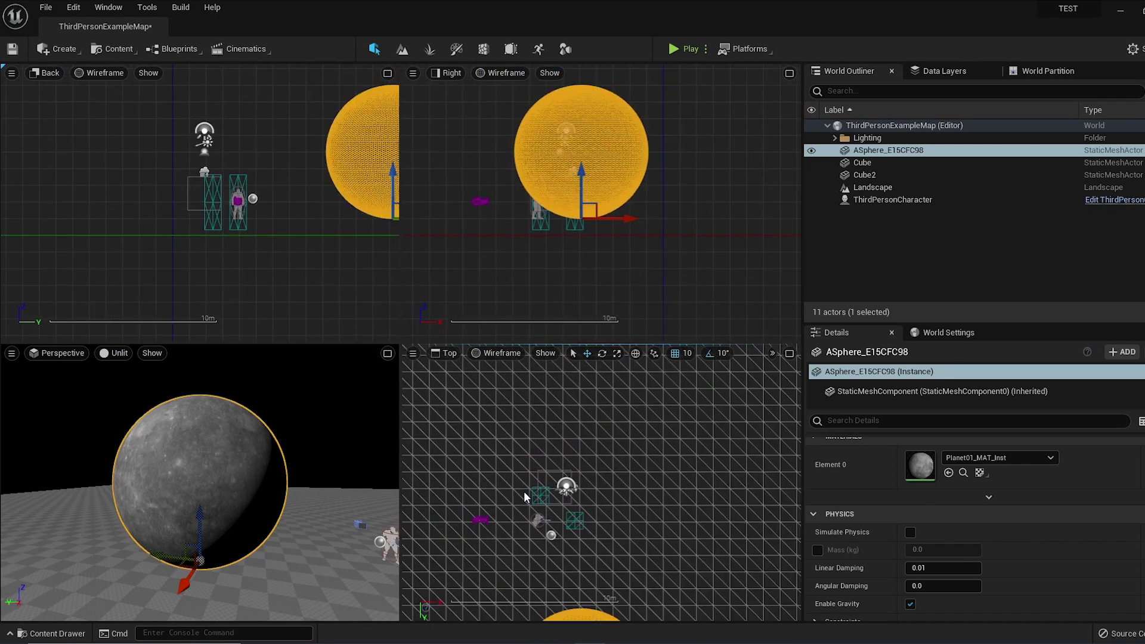
scroll(607, 448, "down", 6)
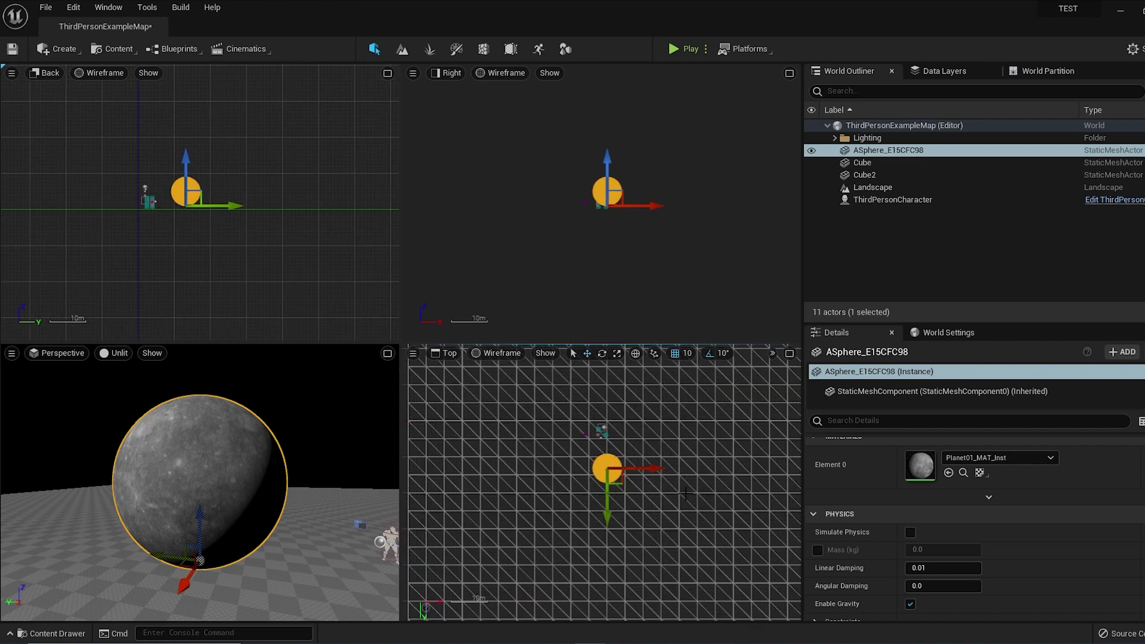
right_click_drag(694, 500, 643, 472)
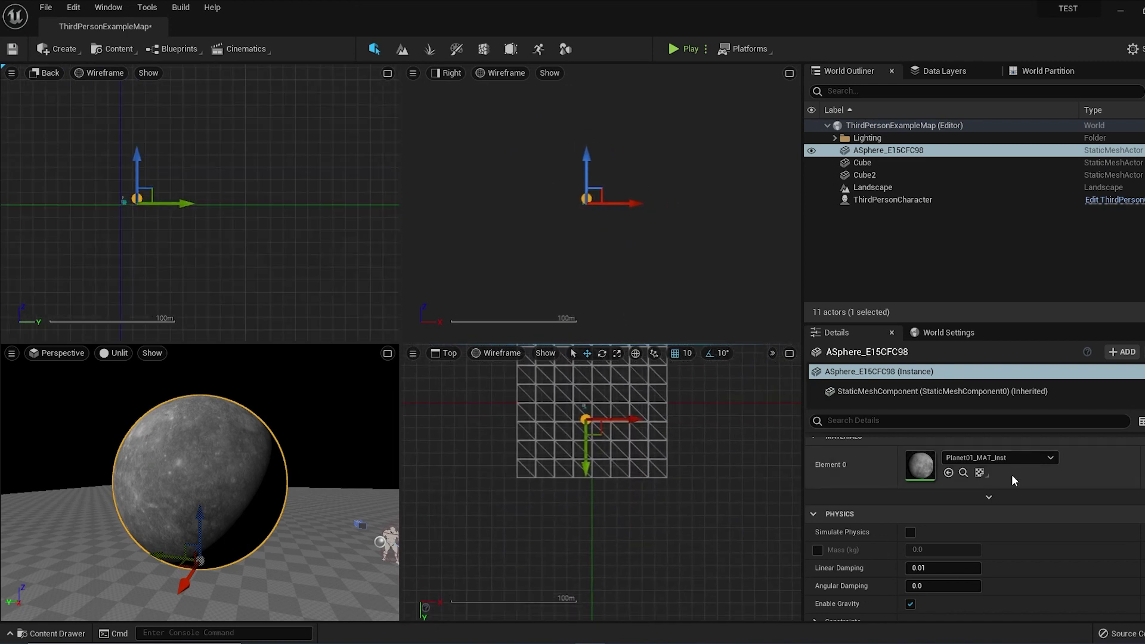
Set the sphere's scale to 1000000 on the X, Y and Z axes
scroll(1030, 507, "up", 7)
left_click(927, 500)
type("1000")
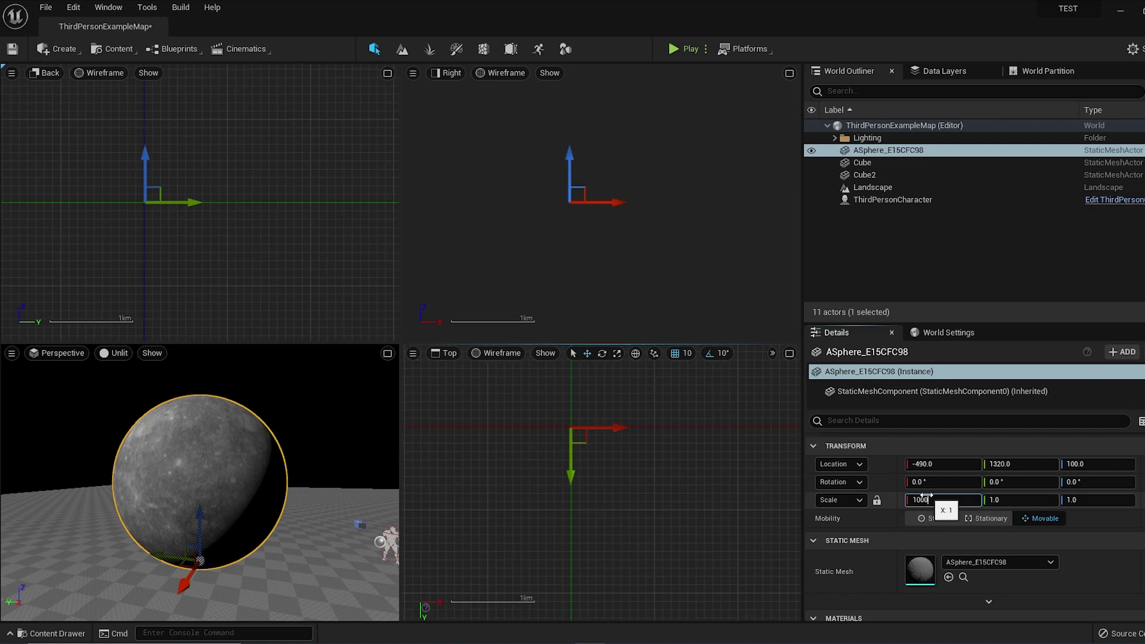
type("000")
left_click(1016, 499)
type("10")
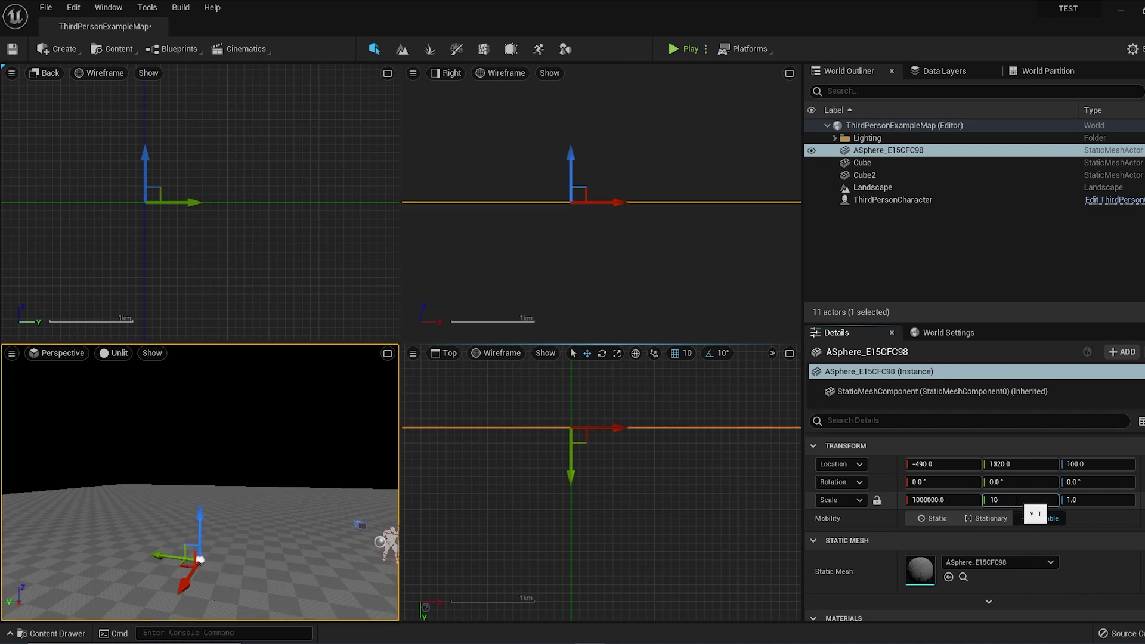
type("00000")
left_click(1097, 500)
type("1000000")
key("Return")
Move the enlarged sphere far away from the landscape to about 1.23 billion on Y and 128 million on Z
scroll(574, 447, "down", 6)
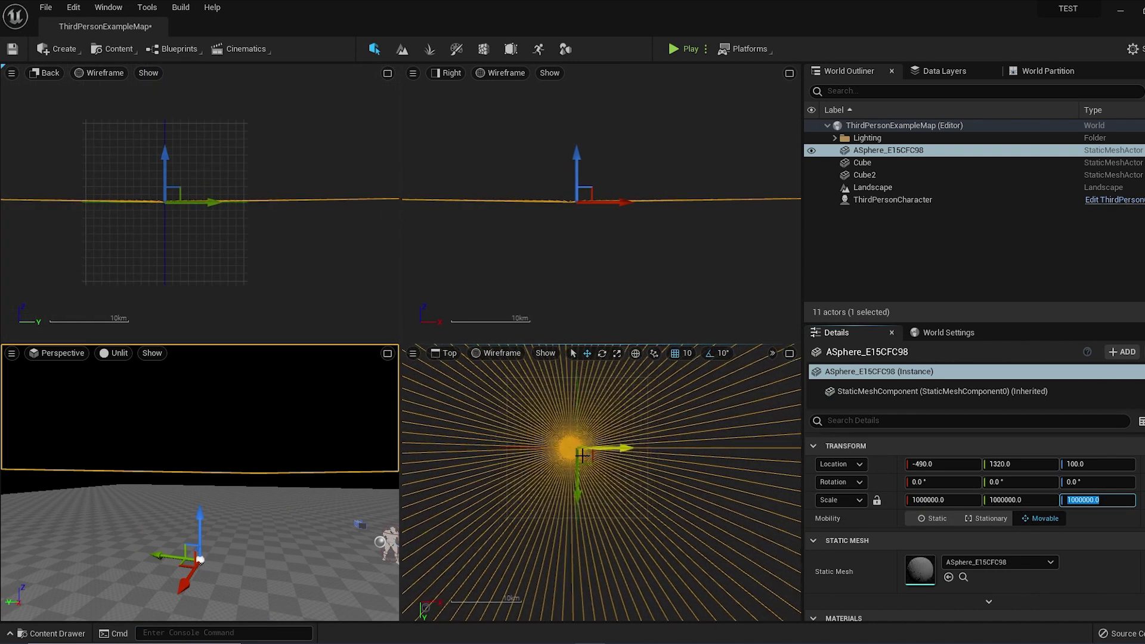
scroll(589, 454, "down", 10)
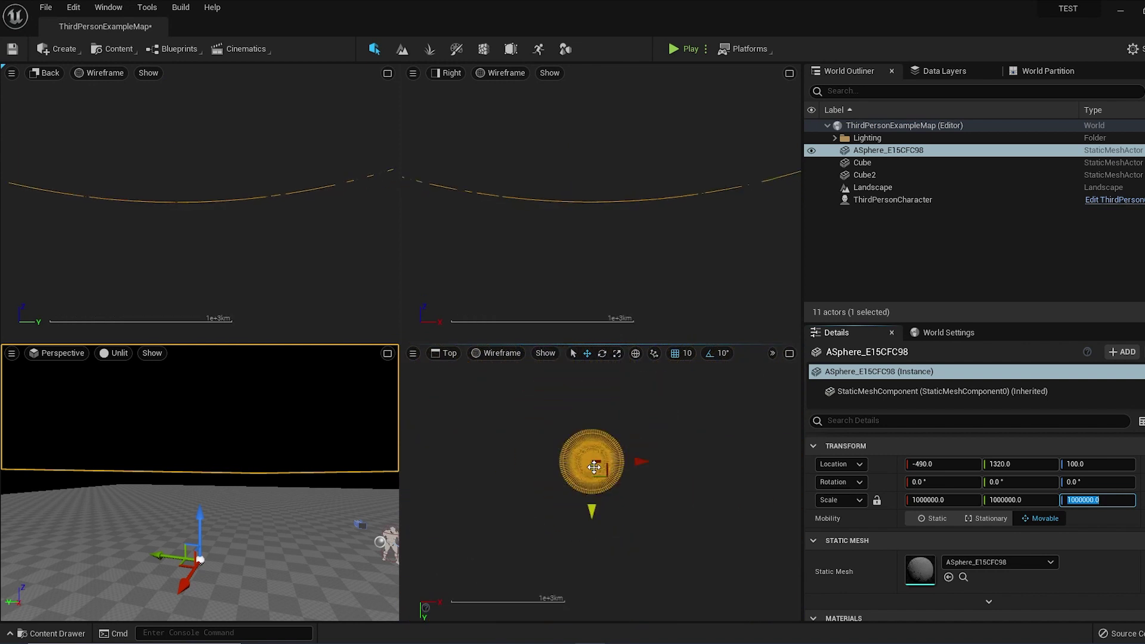
left_click_drag(593, 503, 585, 619)
right_click_drag(269, 501, 209, 507)
right_click_drag(632, 486, 638, 427)
scroll(642, 429, "down", 5)
left_click_drag(627, 493, 627, 620)
right_click_drag(627, 619, 589, 526)
left_click_drag(589, 526, 589, 565)
right_click_drag(629, 208, 626, 242)
right_click_drag(647, 542, 642, 507)
left_click_drag(71, 458, 73, 436)
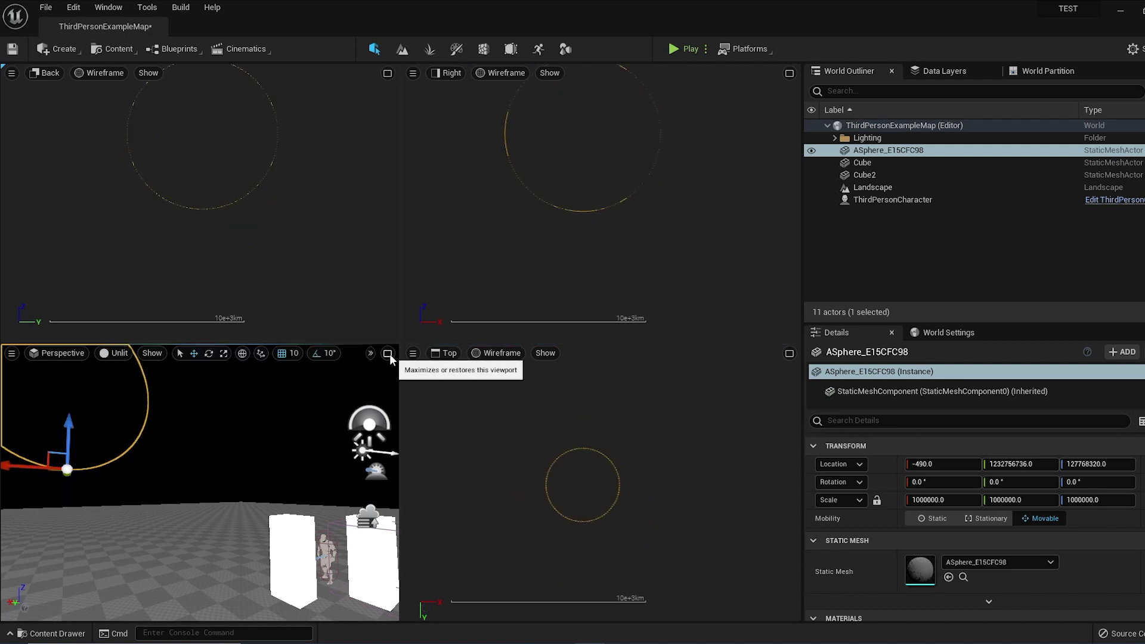
Maximize the perspective view in lit mode and move the sphere beside the sun, to about X -1.13 billion and Z 346 million
left_click(388, 353)
right_click_drag(388, 353, 325, 353)
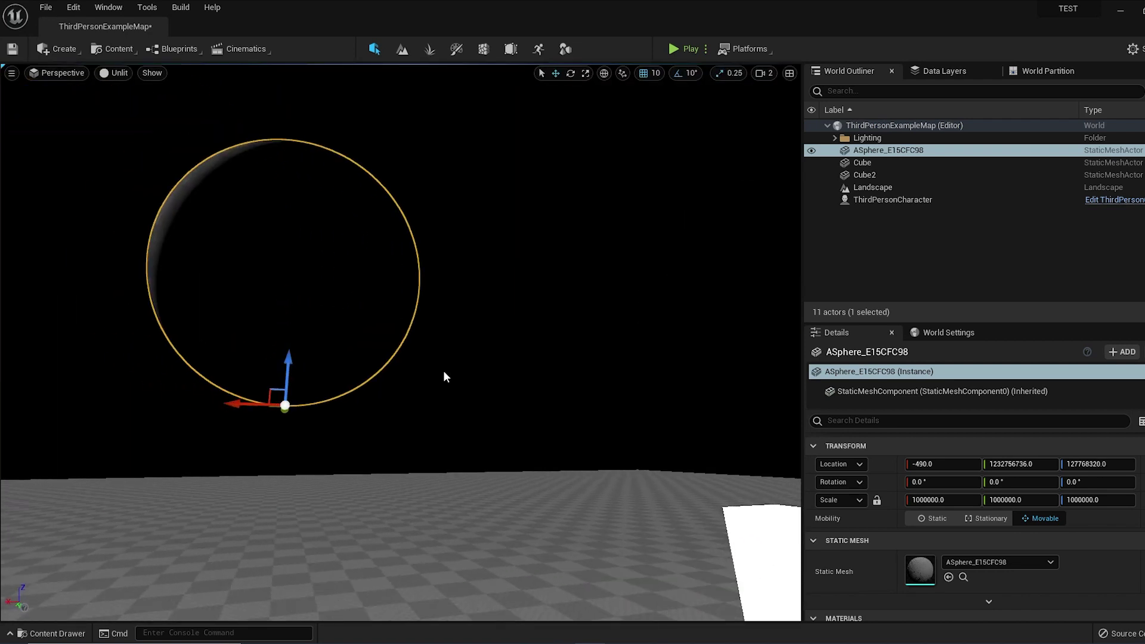
key("alt+4")
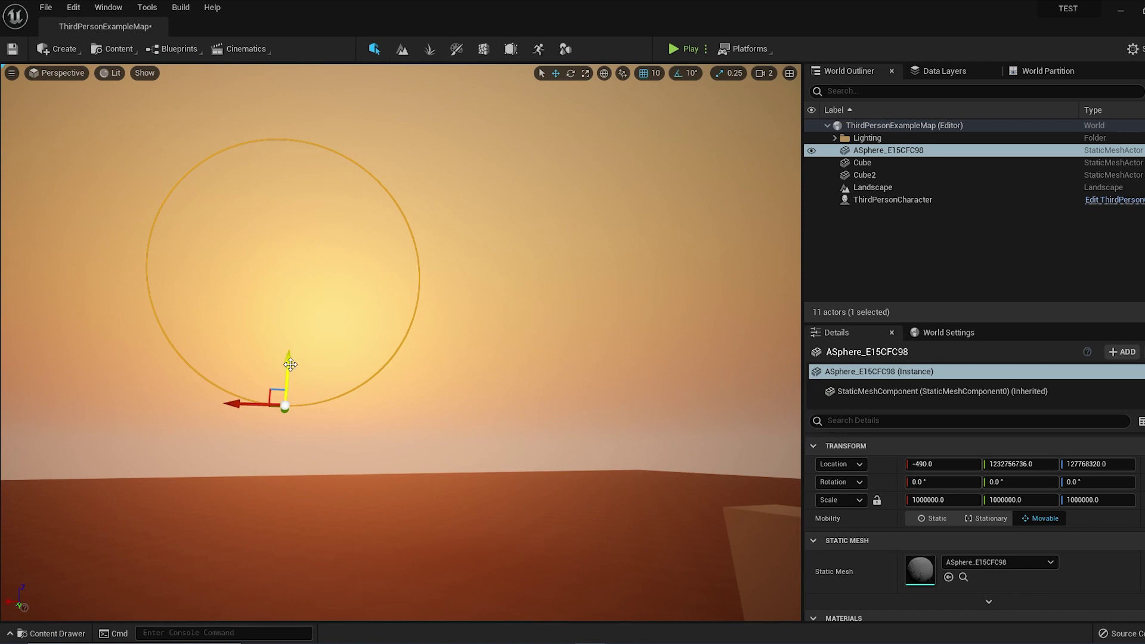
left_click_drag(288, 365, 289, 295)
left_click_drag(249, 331, 564, 353)
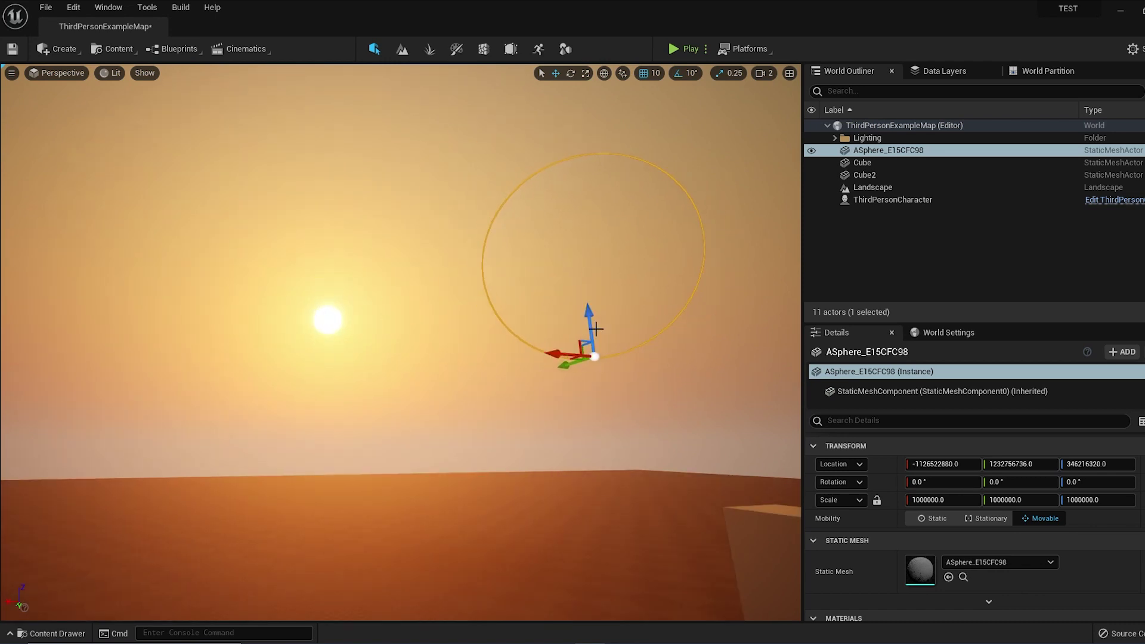
Bring the sphere closer, to about X -760 million, Y 643 million and Z 185 million
right_click_drag(596, 329, 642, 354)
key("s")
key("w")
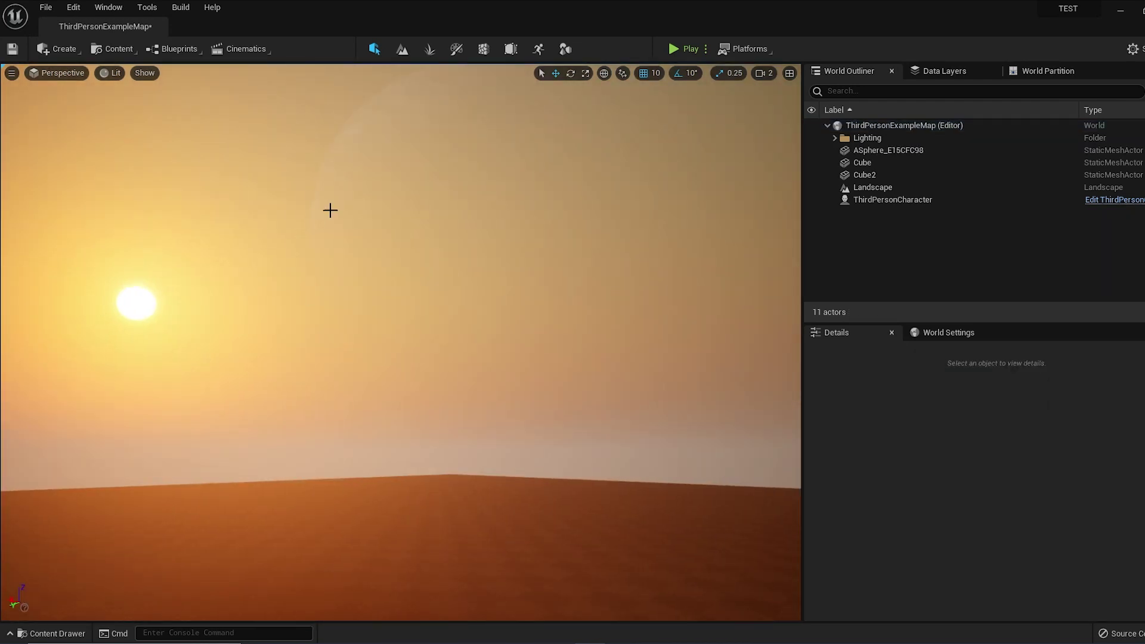
left_click(398, 251)
right_click_drag(398, 251, 358, 227)
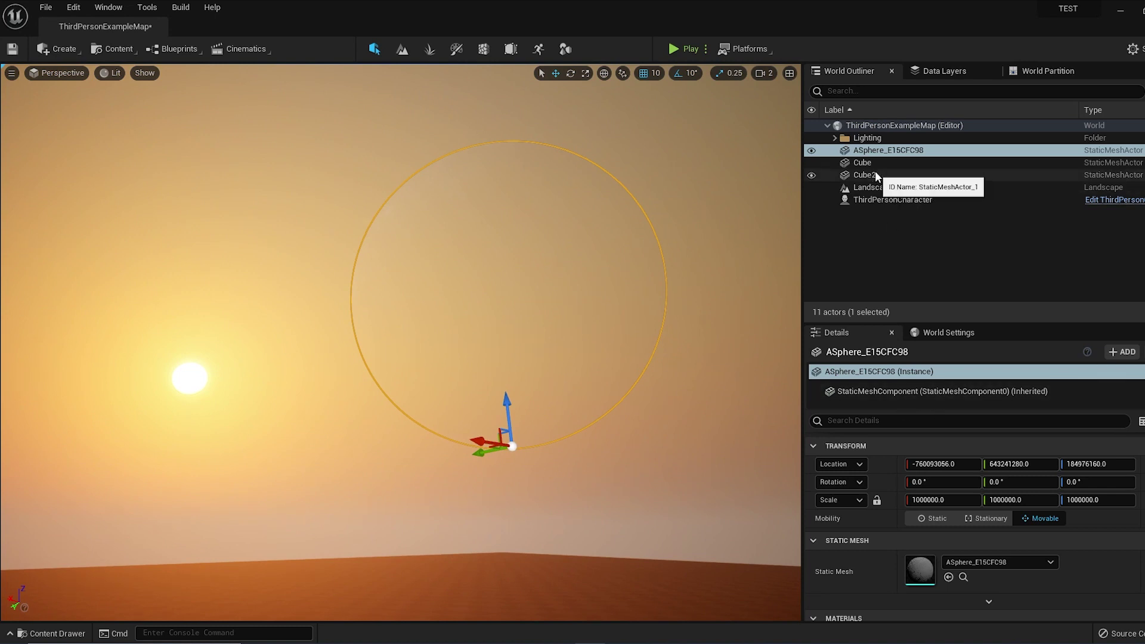
Open the sphere's Planet01_MAT_Inst material instance and place its editor window beside the level viewport
left_click_drag(932, 321, 926, 186)
double_click(920, 524)
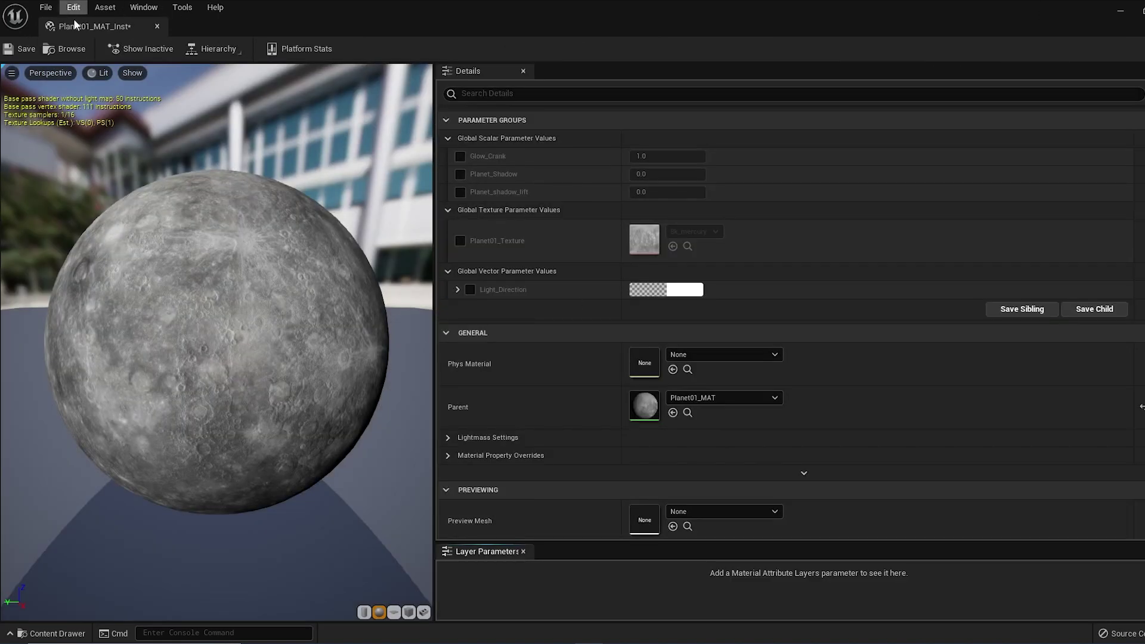
left_click(159, 26)
key("alt+Tab")
left_click_drag(156, 87, 710, 81)
left_click_drag(1008, 95, 909, 49)
Enable the Glow_Crank, Planet_Shadow, Planet_shadow_lift and Light_Direction parameter overrides and expand Light_Direction's components
left_click(871, 191)
left_click(871, 209)
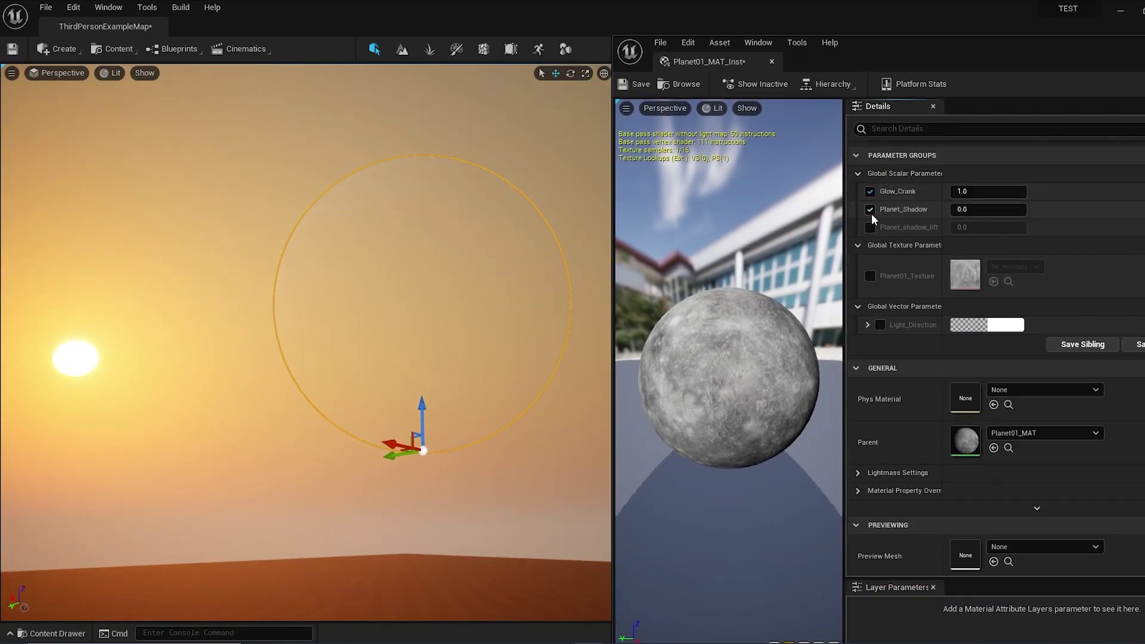
left_click(871, 227)
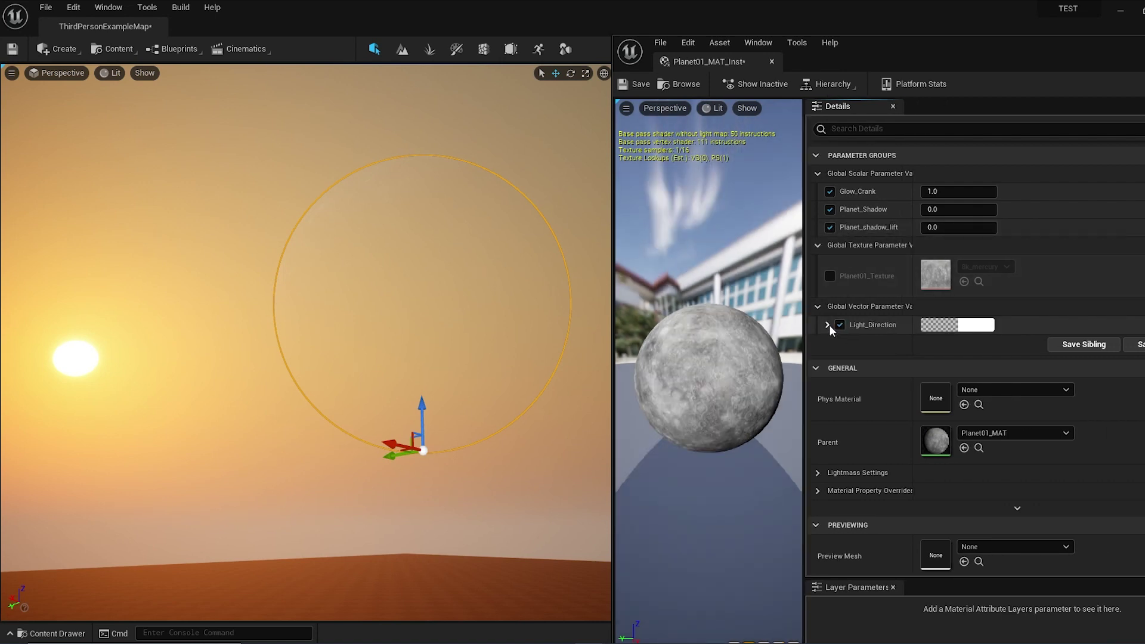
left_click(828, 325)
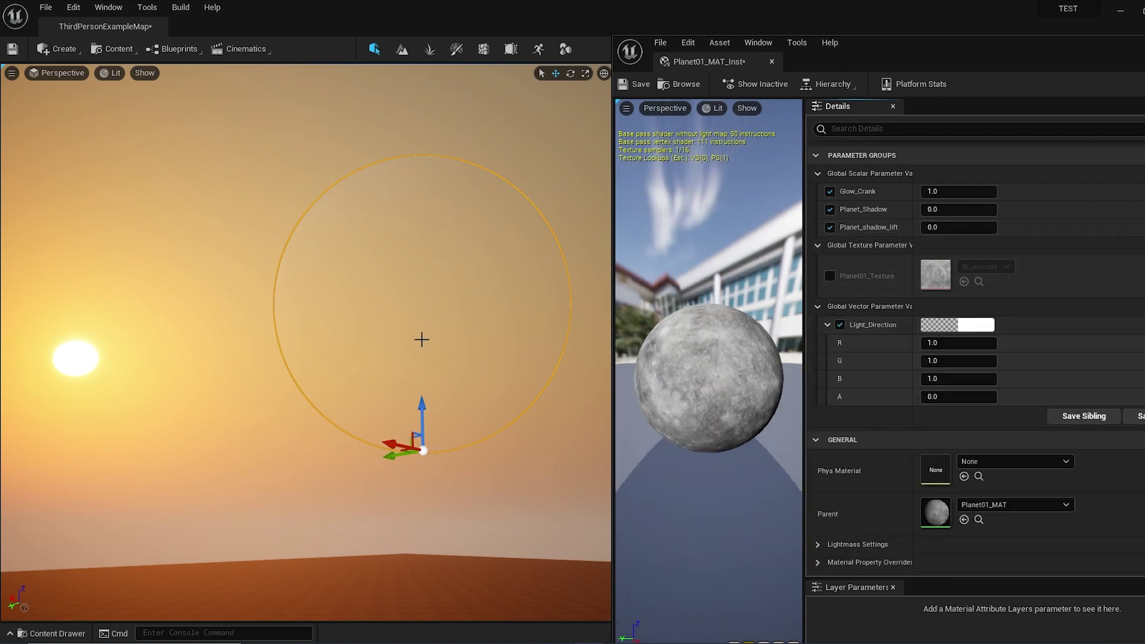
Show both the material instance preview and the level viewport in unlit view
key("alt+3")
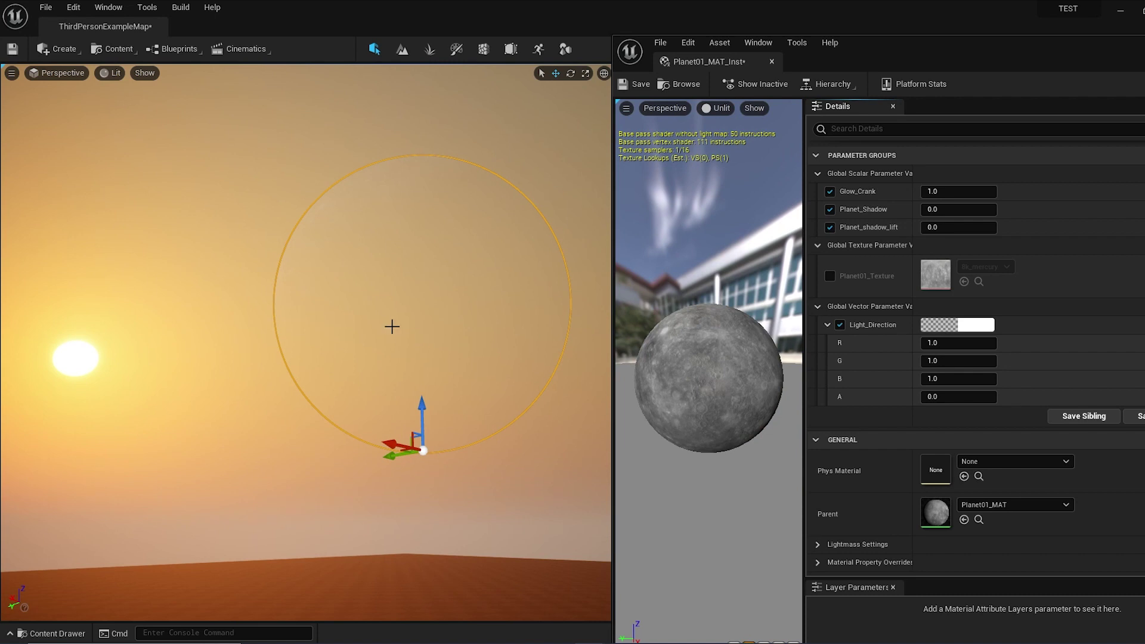
left_click(266, 300)
key("alt+2")
key("alt+3")
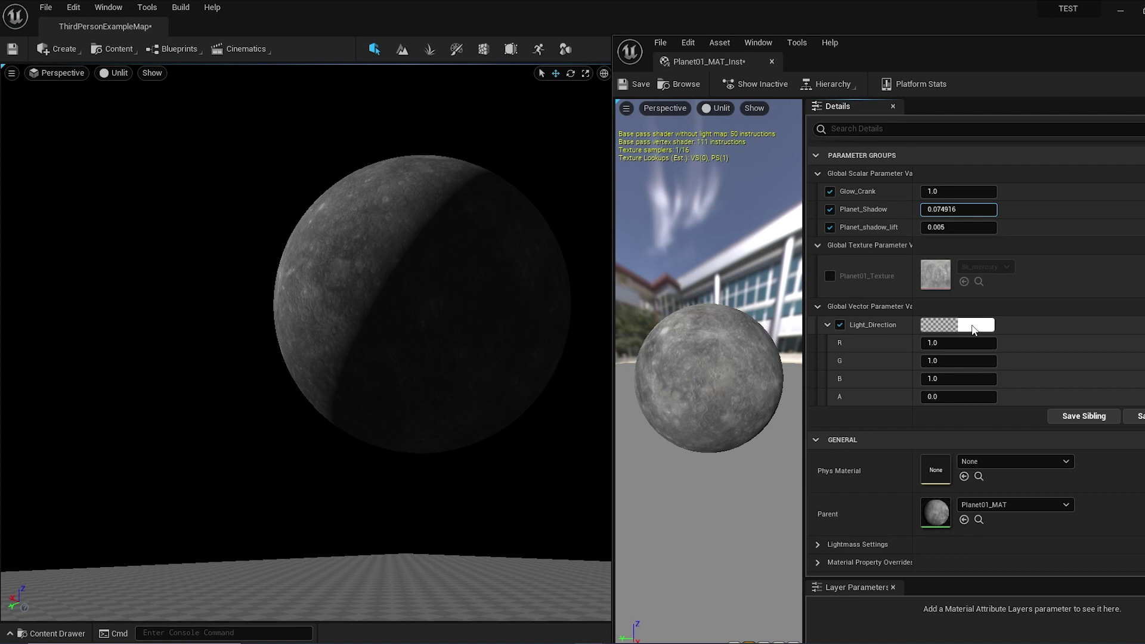
Change the Light_Direction colour to a green of about R 0.29, G 1.0 and B 0.302
left_click(972, 326)
left_click_drag(794, 323, 794, 251)
mouse_move(797, 355)
left_mouse_down()
mouse_move(789, 335)
mouse_move(810, 366)
mouse_move(813, 331)
mouse_move(740, 325)
mouse_move(759, 377)
mouse_move(746, 402)
left_mouse_up()
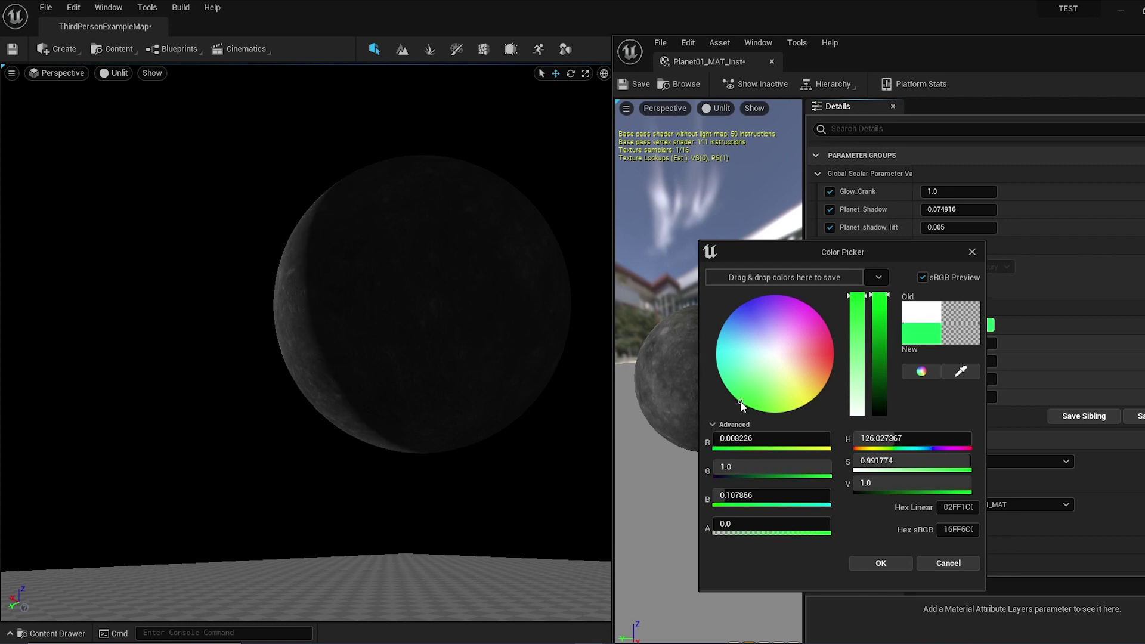
left_click_drag(740, 402, 743, 392)
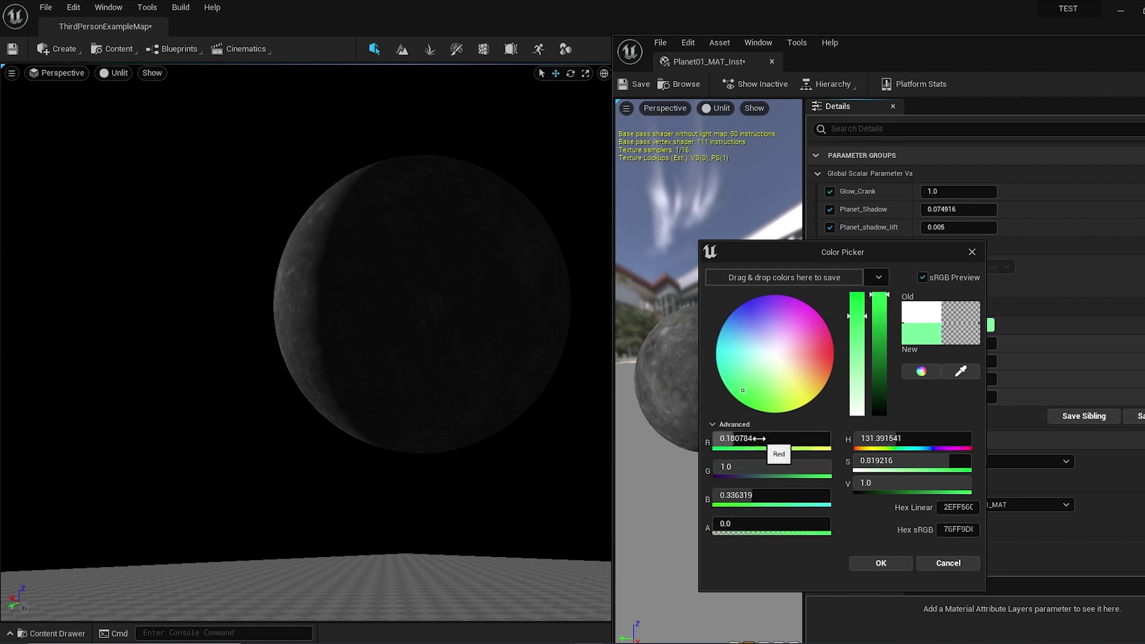
left_click_drag(759, 439, 765, 464)
key("Tab")
type("0.323")
key("Return")
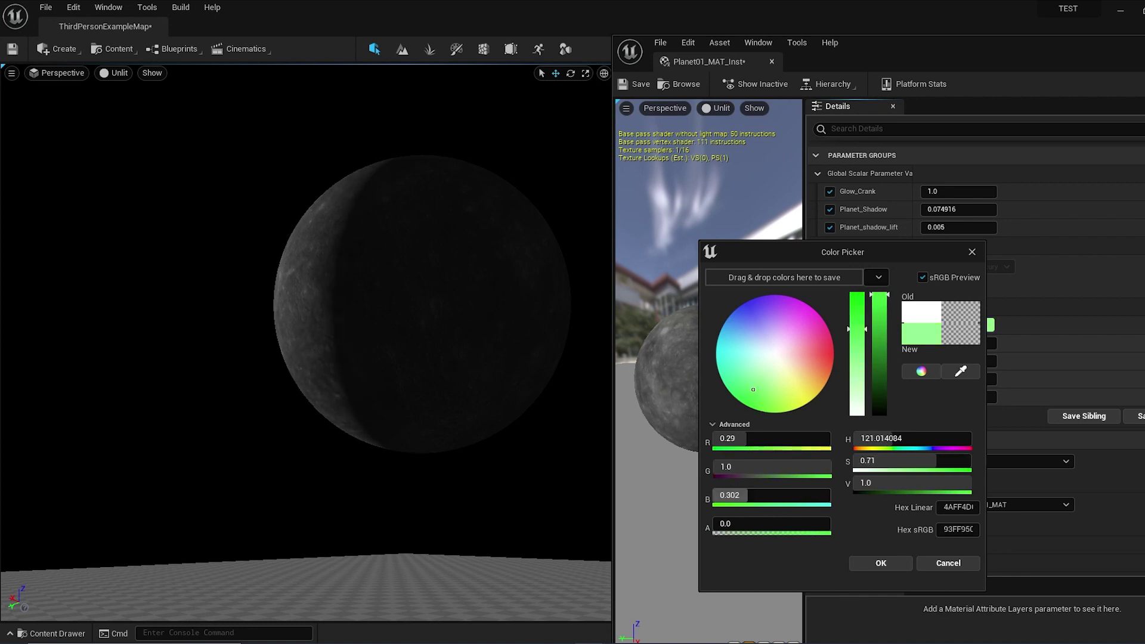
Fine-tune Light_Direction's hue, saturation and alpha to about R 0.339, G 1.0, B 0.111 and A 0.62
left_click_drag(937, 461, 958, 461)
left_click_drag(893, 439, 888, 440)
left_click_drag(781, 528, 797, 528)
left_click_drag(729, 524, 785, 524)
mouse_move(762, 403)
left_mouse_down()
mouse_move(755, 417)
mouse_move(768, 431)
mouse_move(736, 416)
mouse_move(735, 313)
mouse_move(826, 326)
mouse_move(851, 356)
mouse_move(820, 397)
left_mouse_up()
key("Escape")
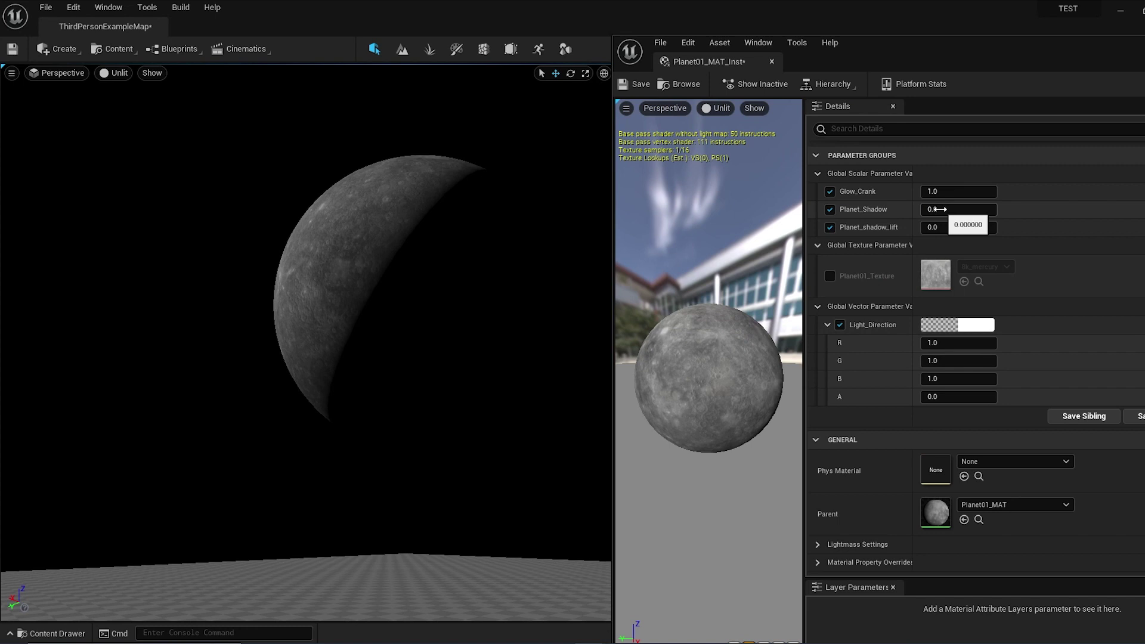
Set Planet_Shadow to about 0.203 and Planet_shadow_lift to 0.005 in the material instance
mouse_move(960, 209)
left_mouse_down()
mouse_move(976, 209)
mouse_move(941, 209)
mouse_move(990, 209)
mouse_move(921, 208)
mouse_move(985, 209)
mouse_move(939, 209)
mouse_move(969, 227)
mouse_move(937, 228)
left_mouse_up()
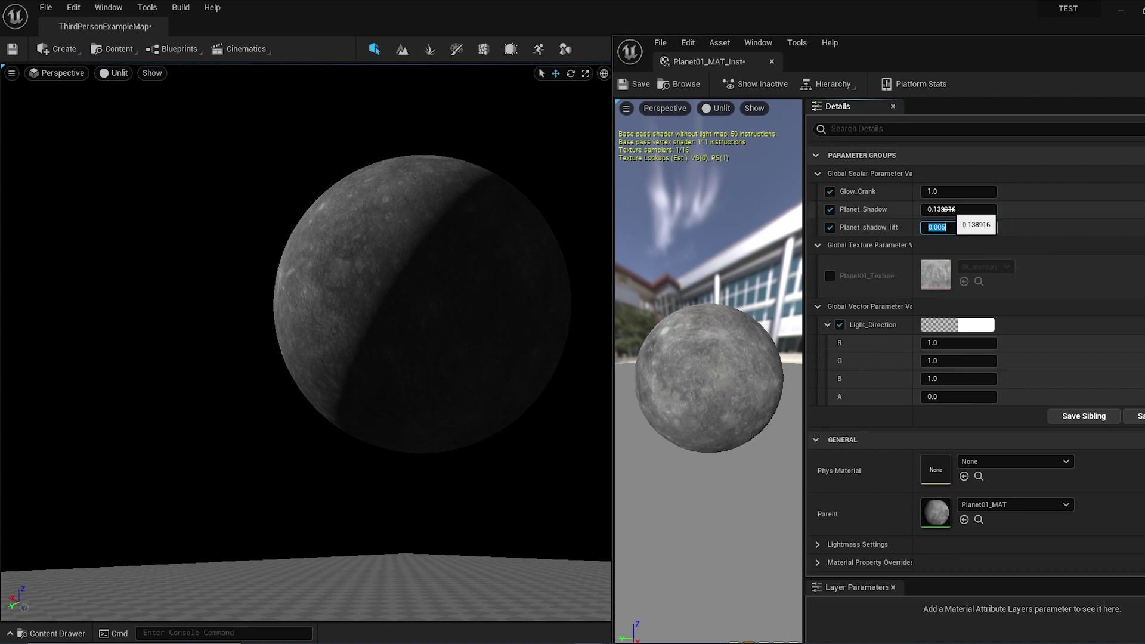
left_click_drag(949, 209, 921, 209)
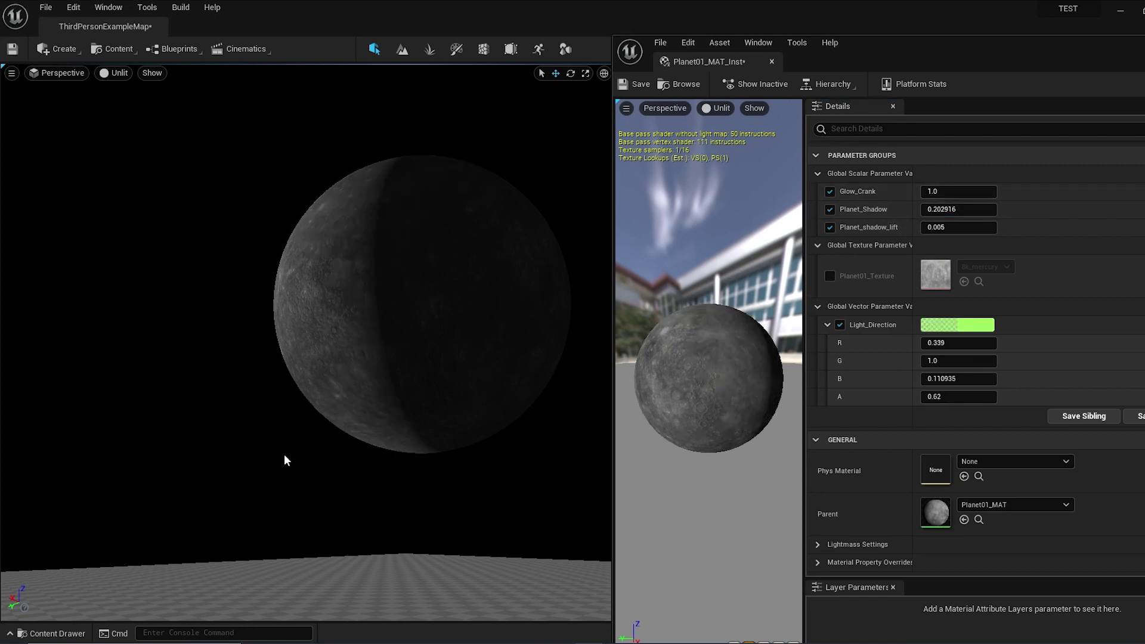
Return the level to lit view and increase Glow_Crank to brighten the planet against the sunset sky
key("alt+4")
left_click_drag(954, 191, 1003, 191)
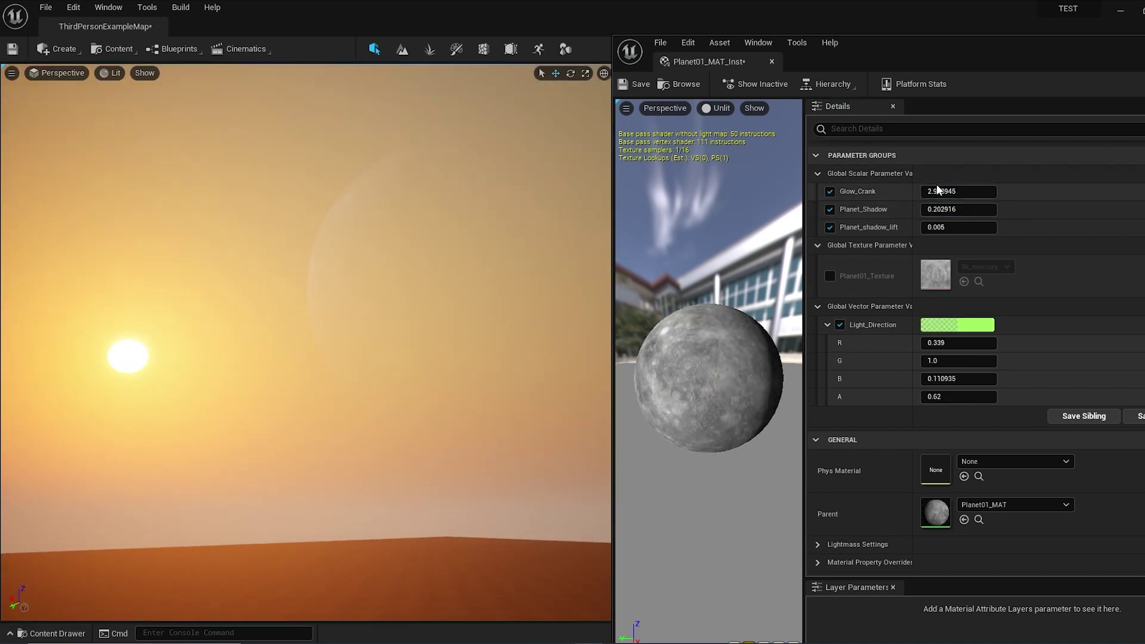
left_click_drag(938, 190, 1002, 191)
right_click_drag(468, 350, 440, 362)
right_click_drag(496, 330, 466, 316)
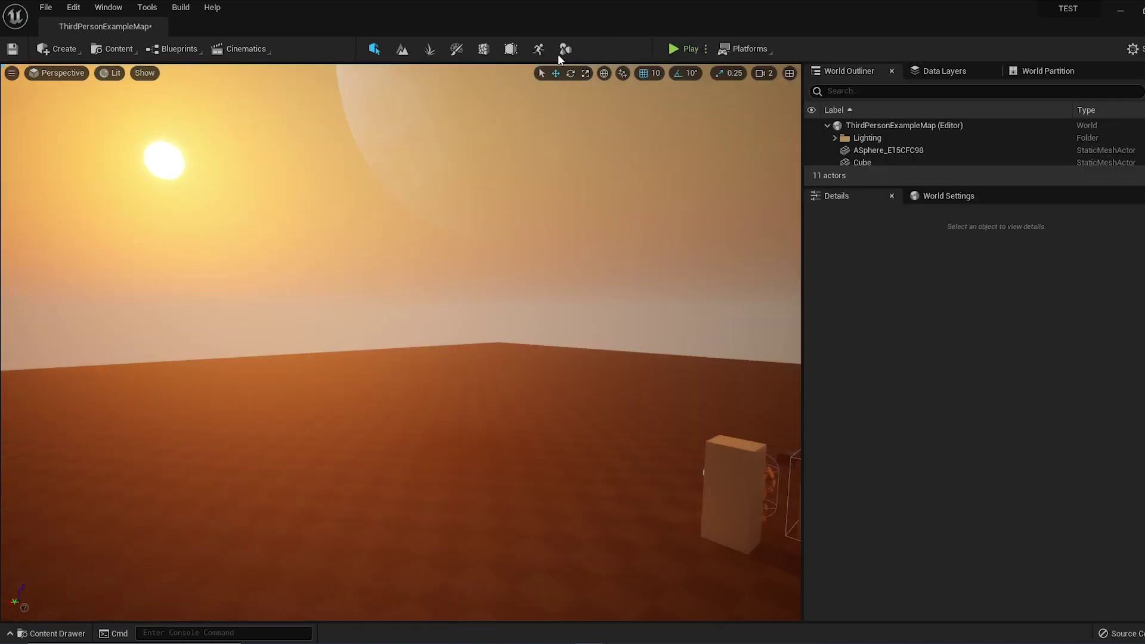
Set up another SphrA sphere in Modeling mode with its pivot location set to Centered
left_click(565, 47)
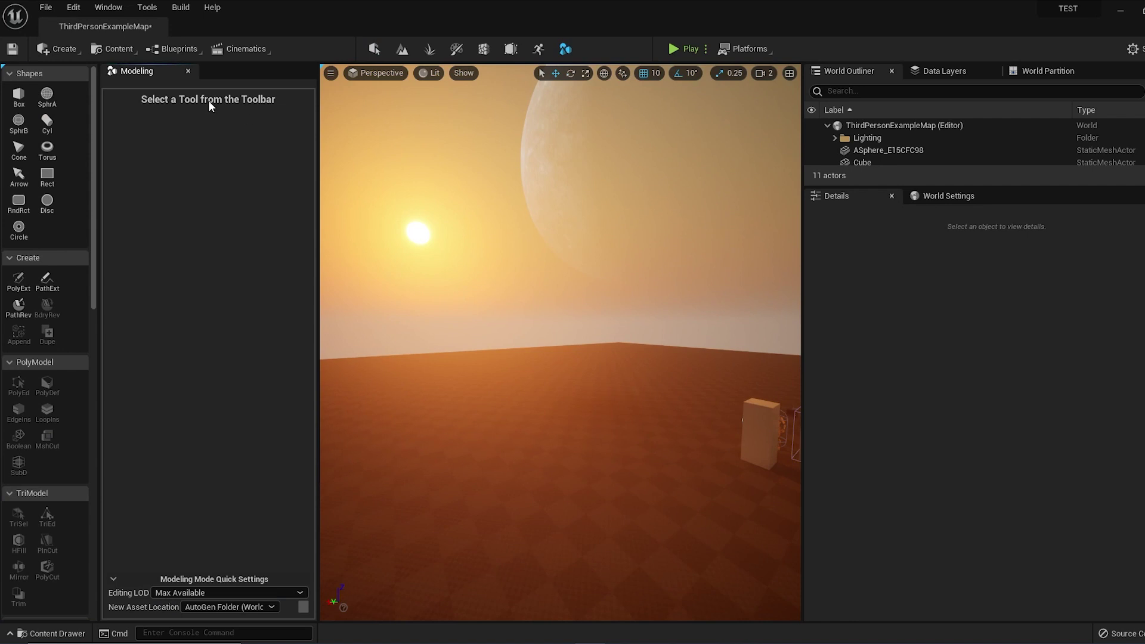
left_click(46, 98)
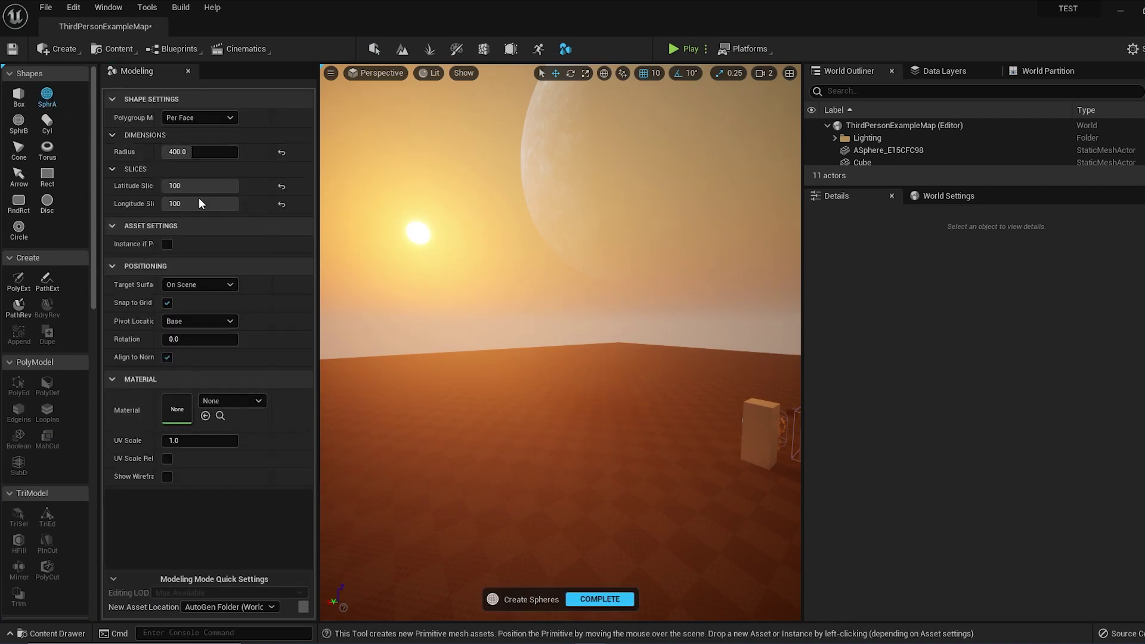
left_click(200, 320)
left_click(196, 346)
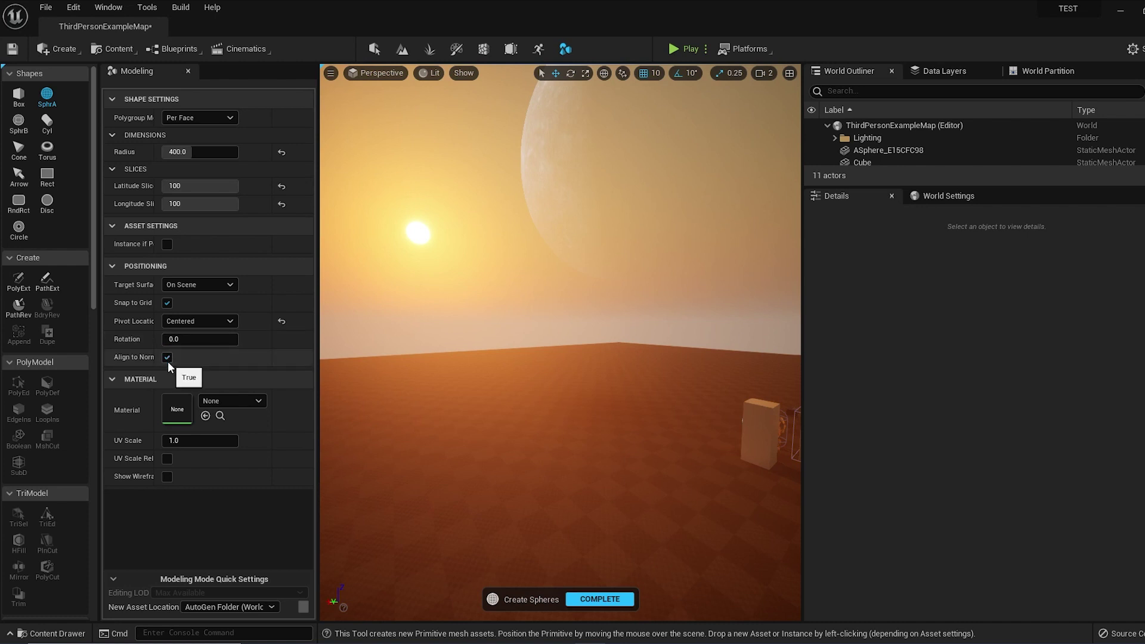
Place the new sphere on the ground near the cubes, complete the shape creation and leave Modeling mode
left_click(479, 434)
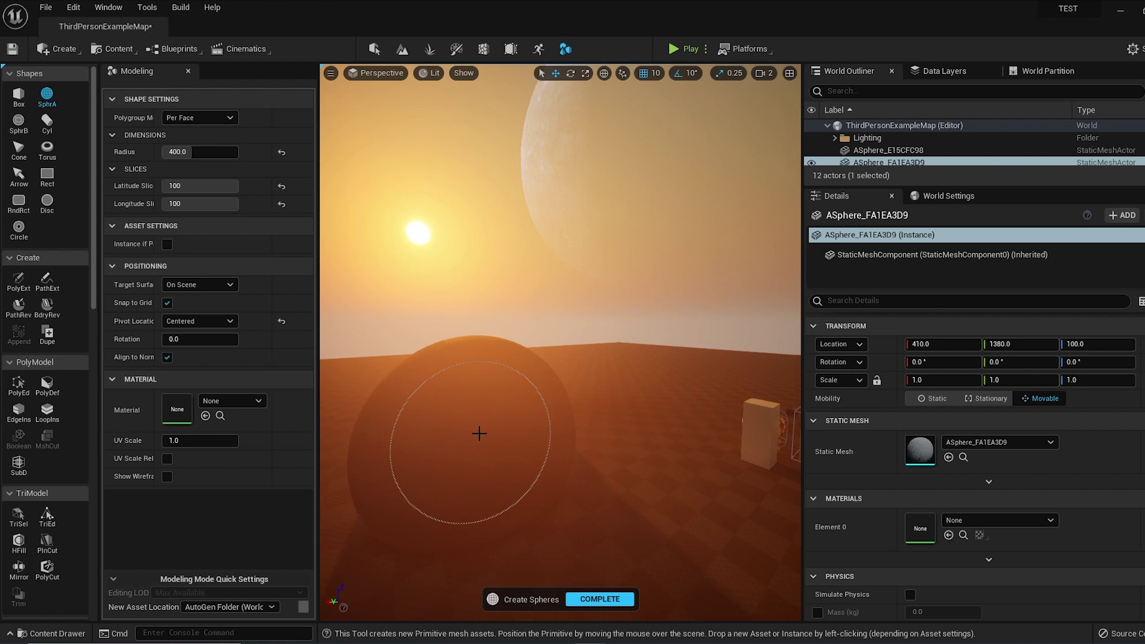
left_click(599, 600)
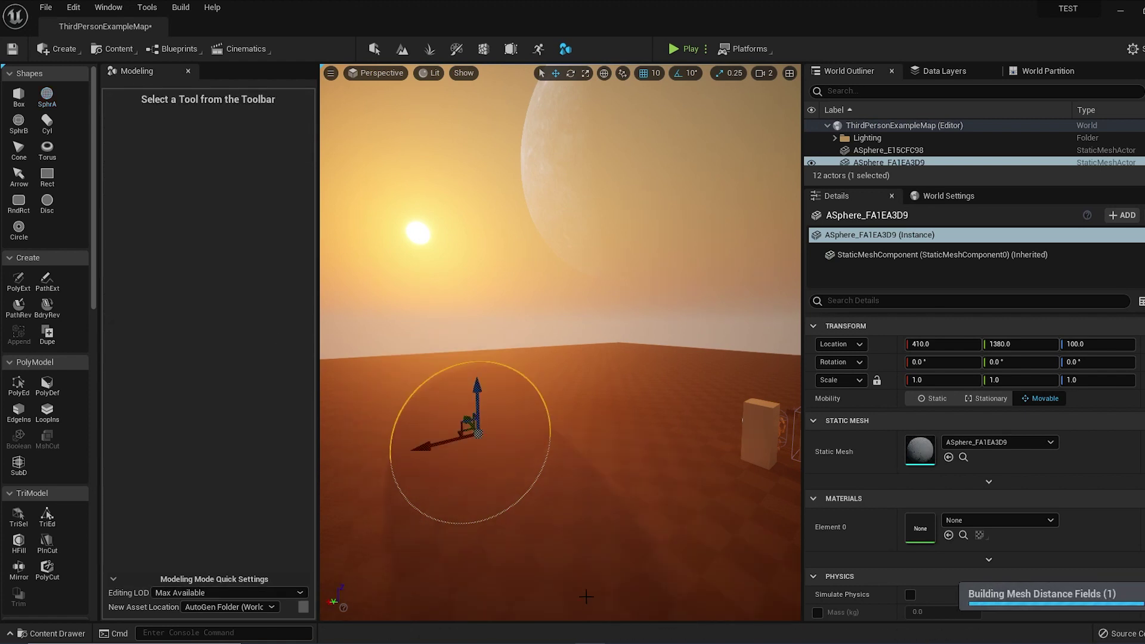
left_click(188, 72)
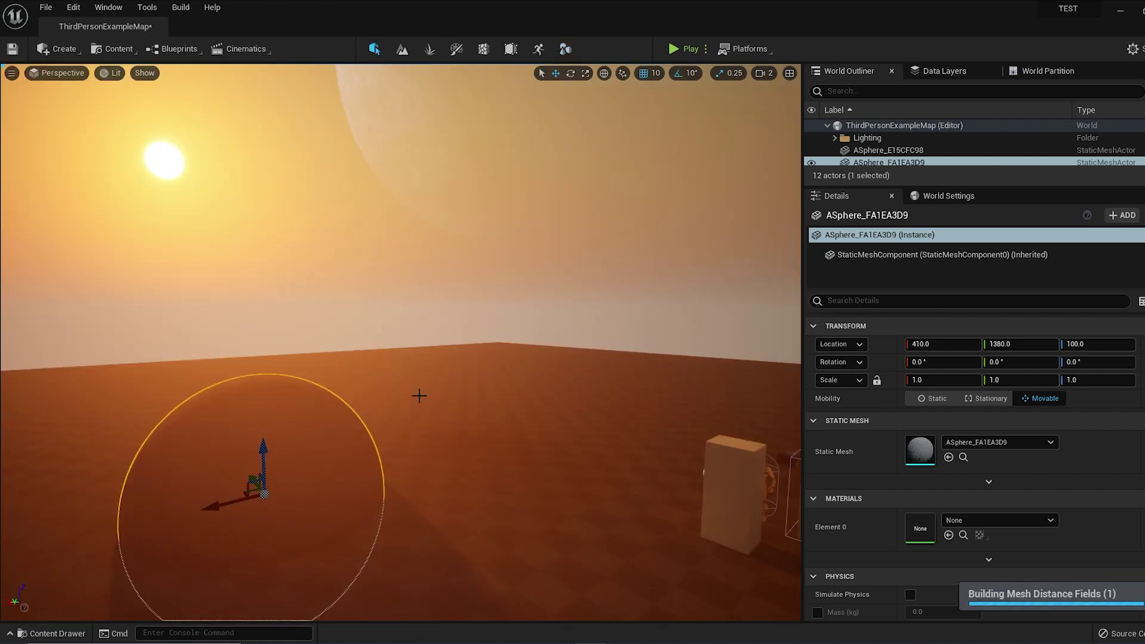
right_click_drag(425, 396, 315, 380)
key("s")
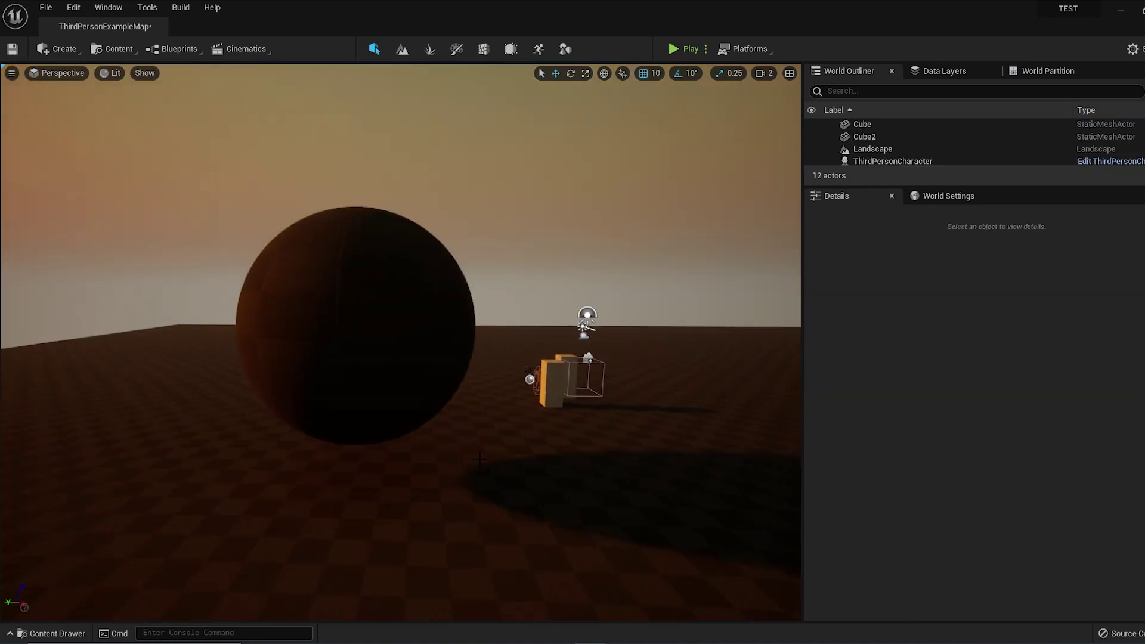
Duplicate the Planet01_MAT material and name the copy Planet02_MAT
key("ctrl+space")
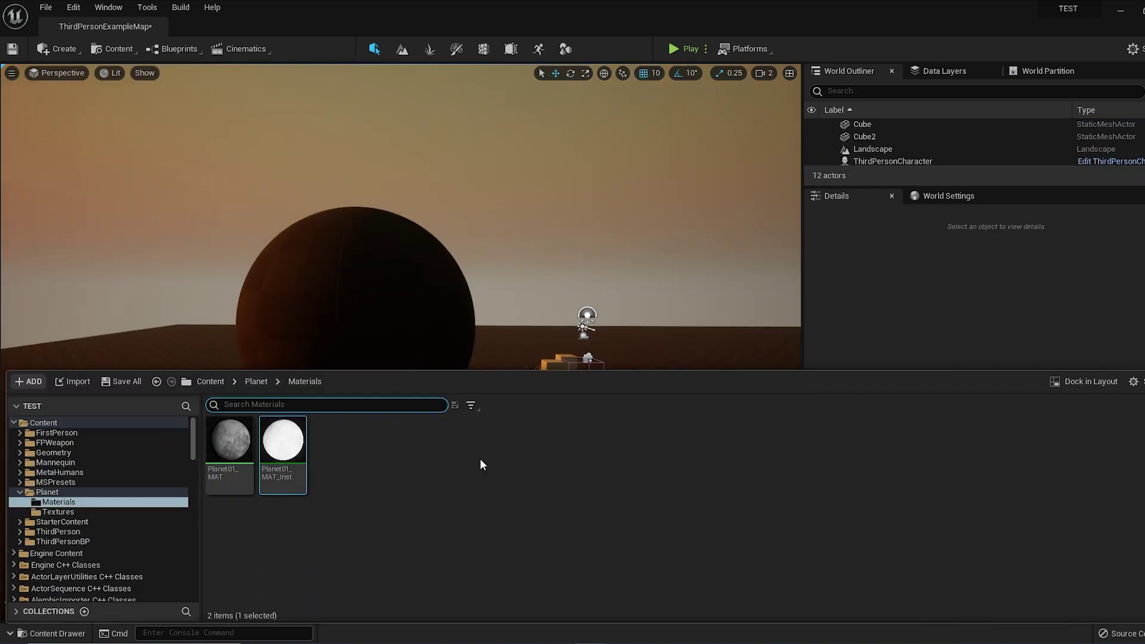
right_click(228, 442)
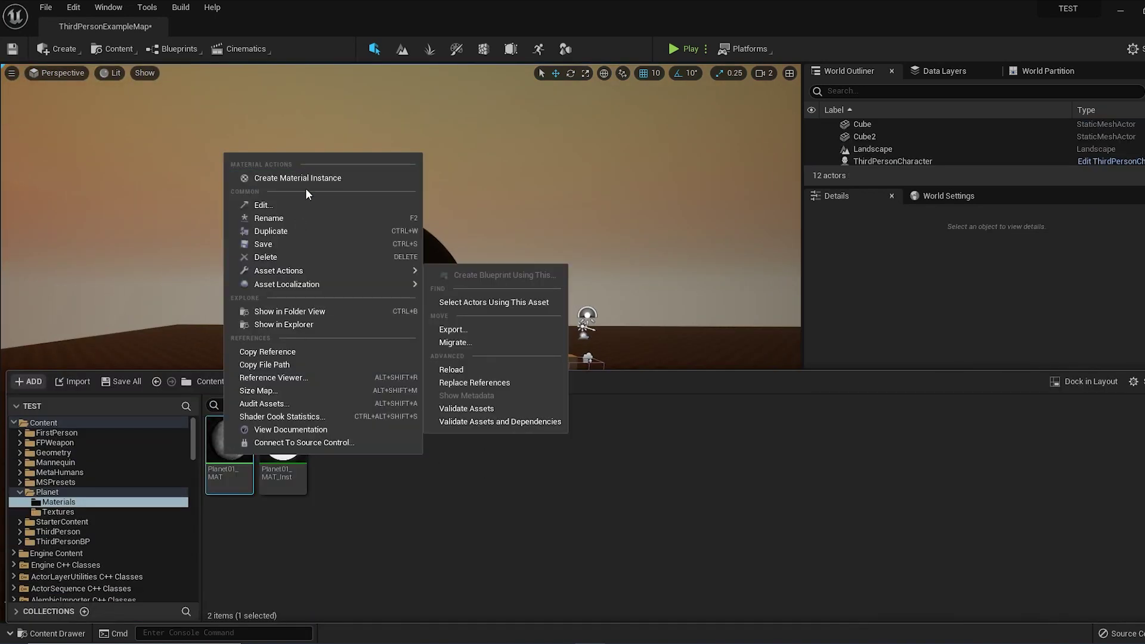
left_click(306, 232)
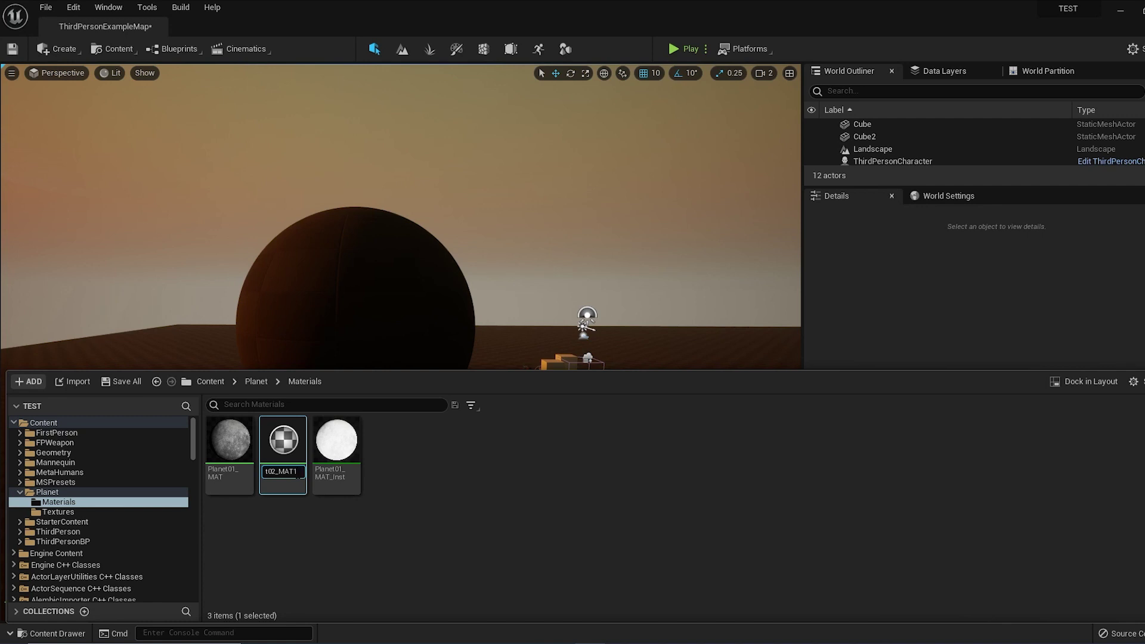
type("Planet02_MAT")
key("Return")
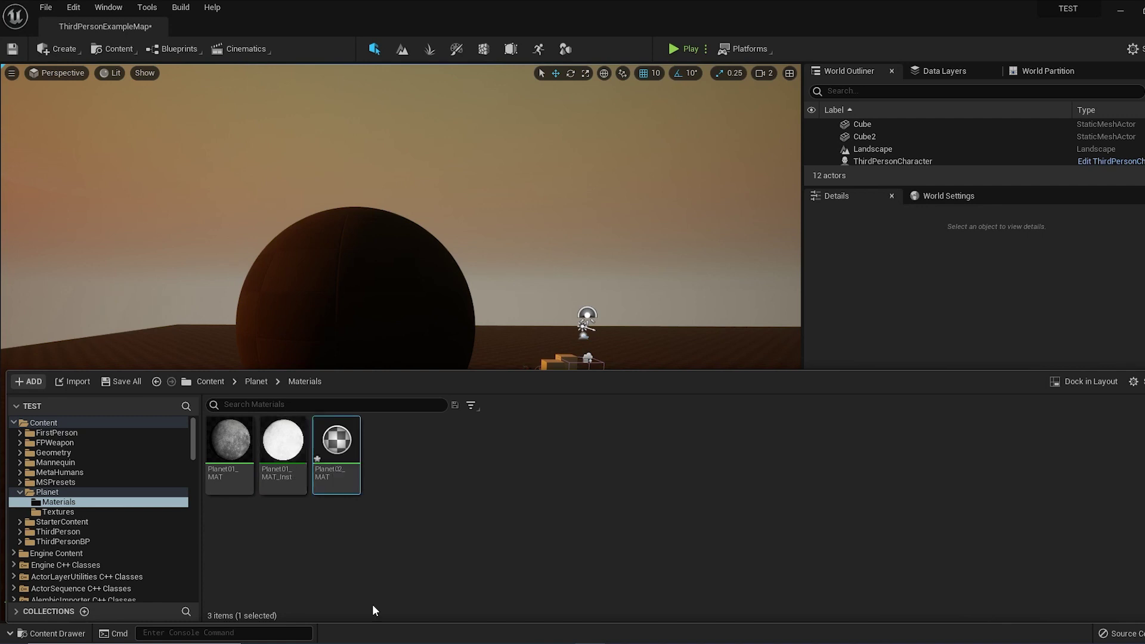
Set the planet texture in Planet02_MAT to 8k_mars after trying 8k_venus_surface, and save and close the material
double_click(335, 442)
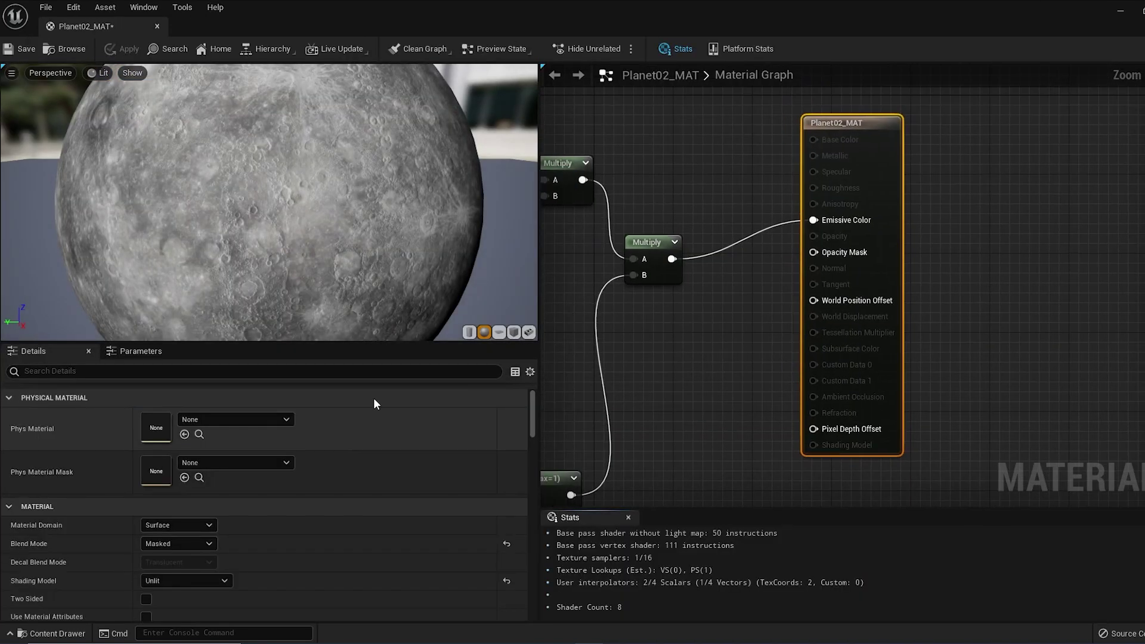
scroll(649, 318, "down", 4)
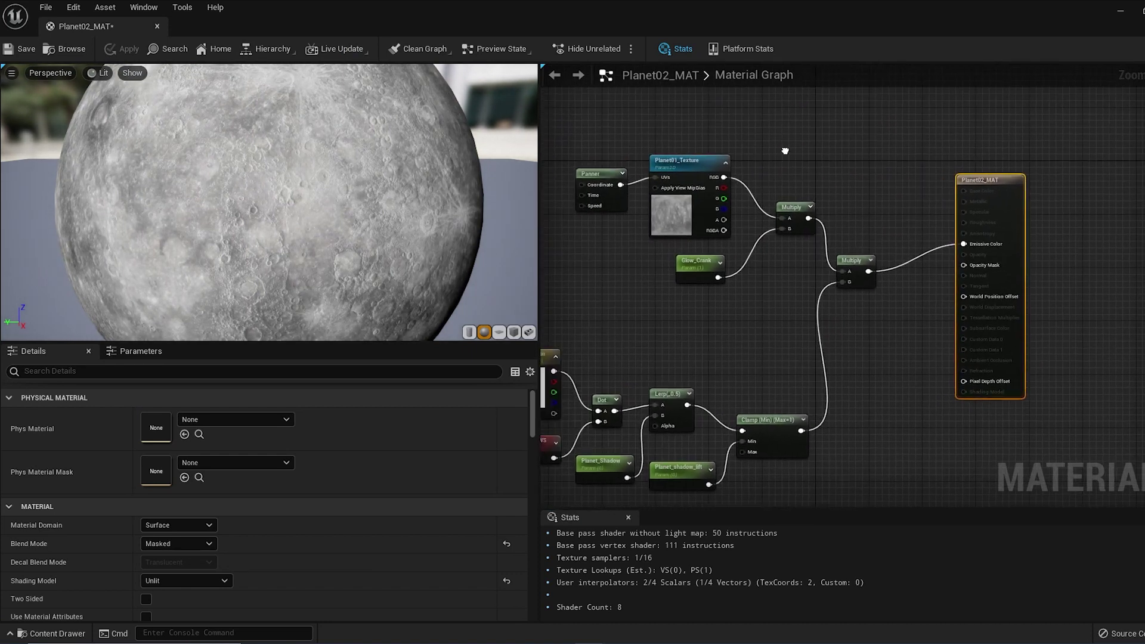
left_click(693, 176)
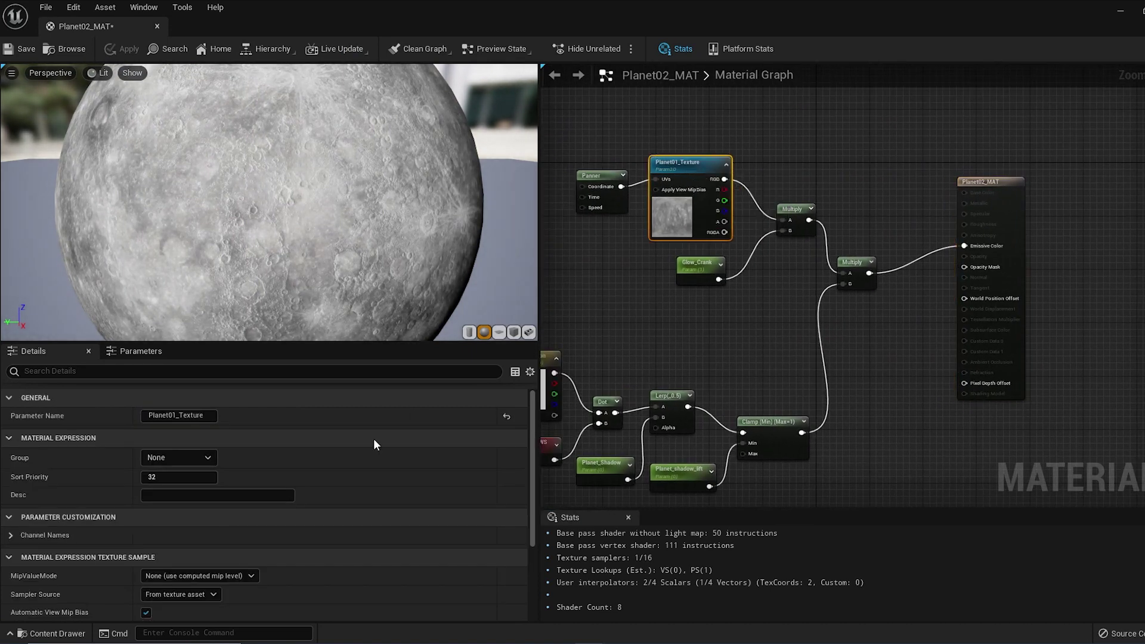
scroll(373, 438, "down", 5)
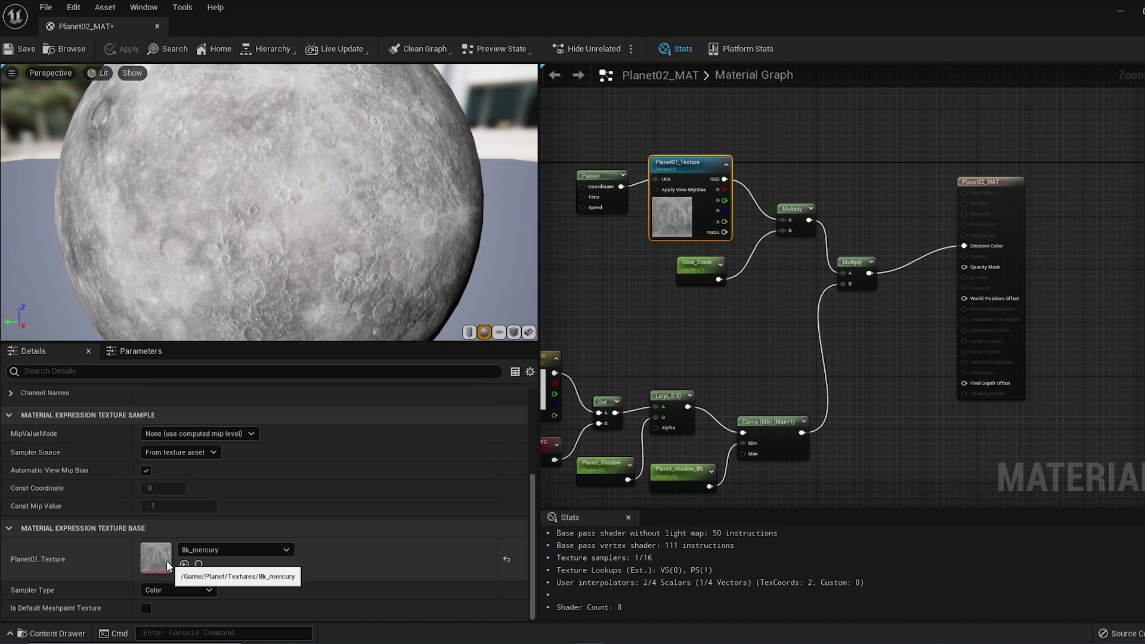
left_click(262, 549)
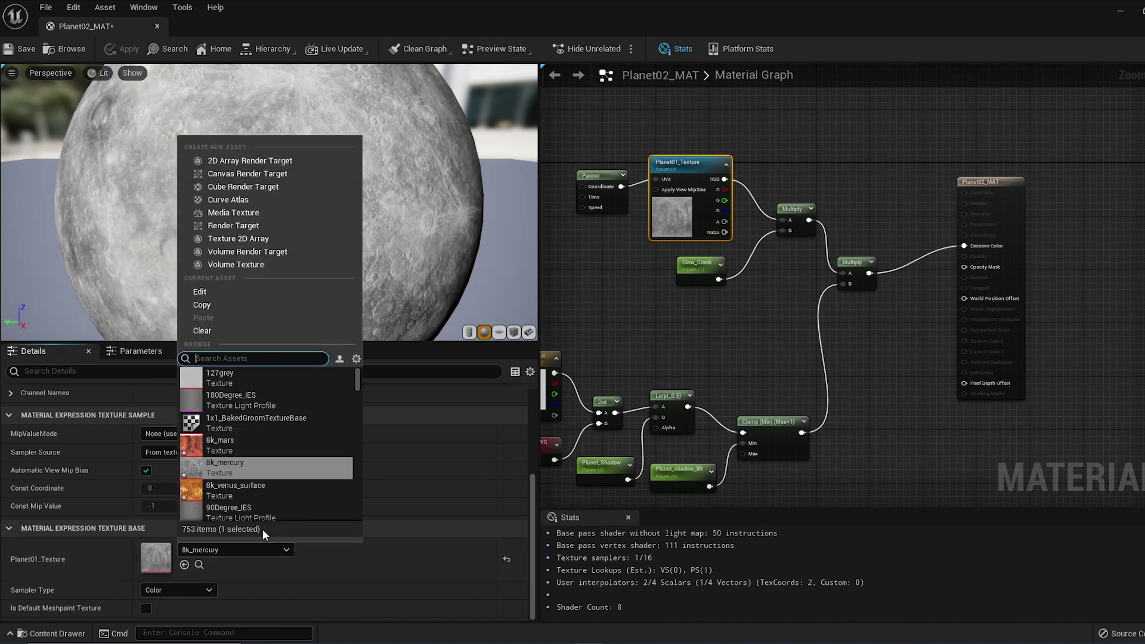
left_click(227, 487)
left_click(232, 546)
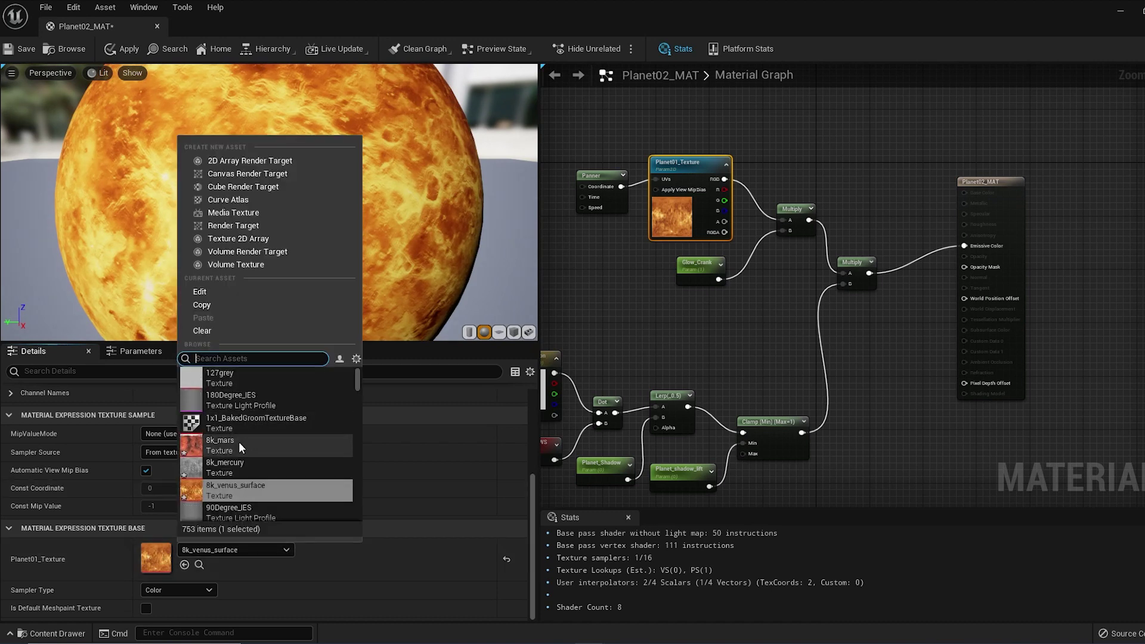
left_click(232, 448)
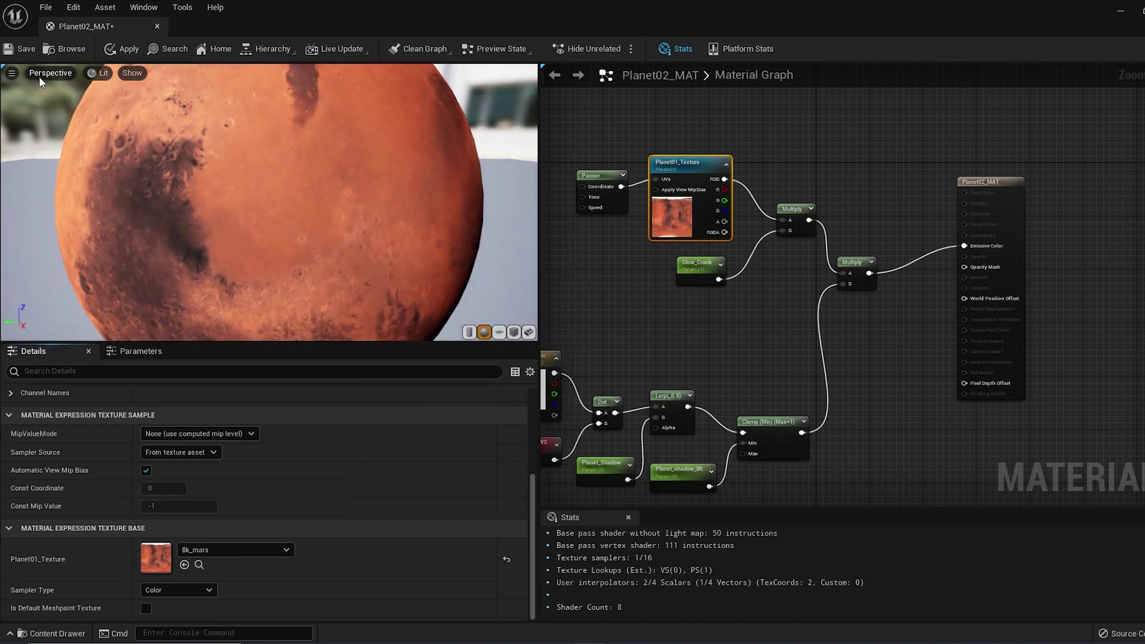
left_click(22, 49)
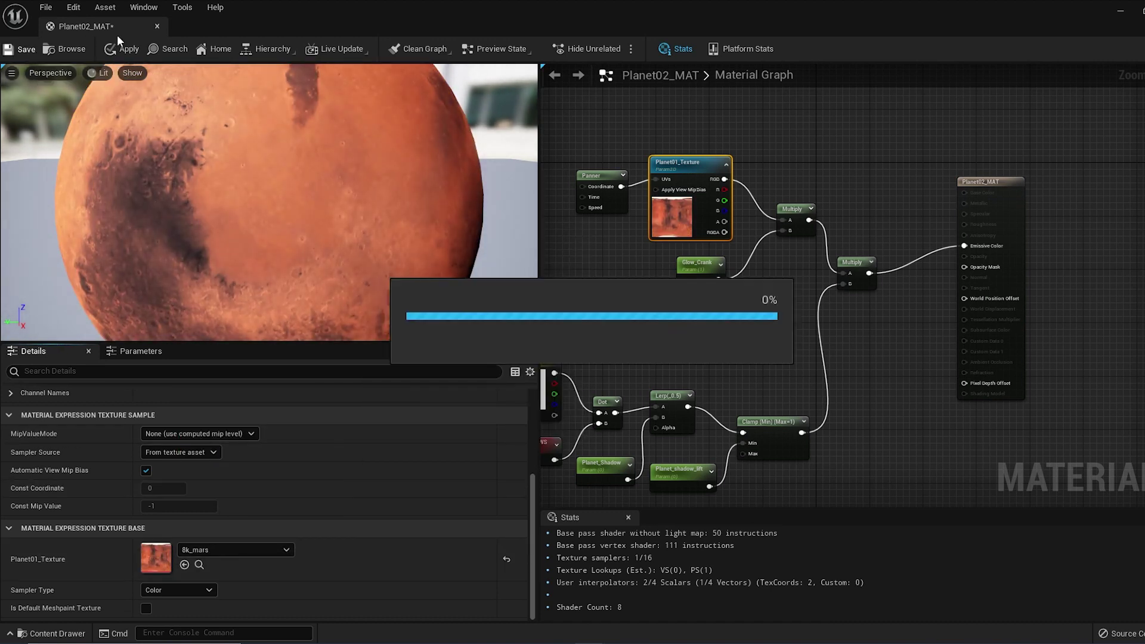
left_click(157, 26)
Show the level unlit, create a material instance of Planet02_MAT and apply it to the new sphere
right_click_drag(456, 469, 466, 471)
key("alt+3")
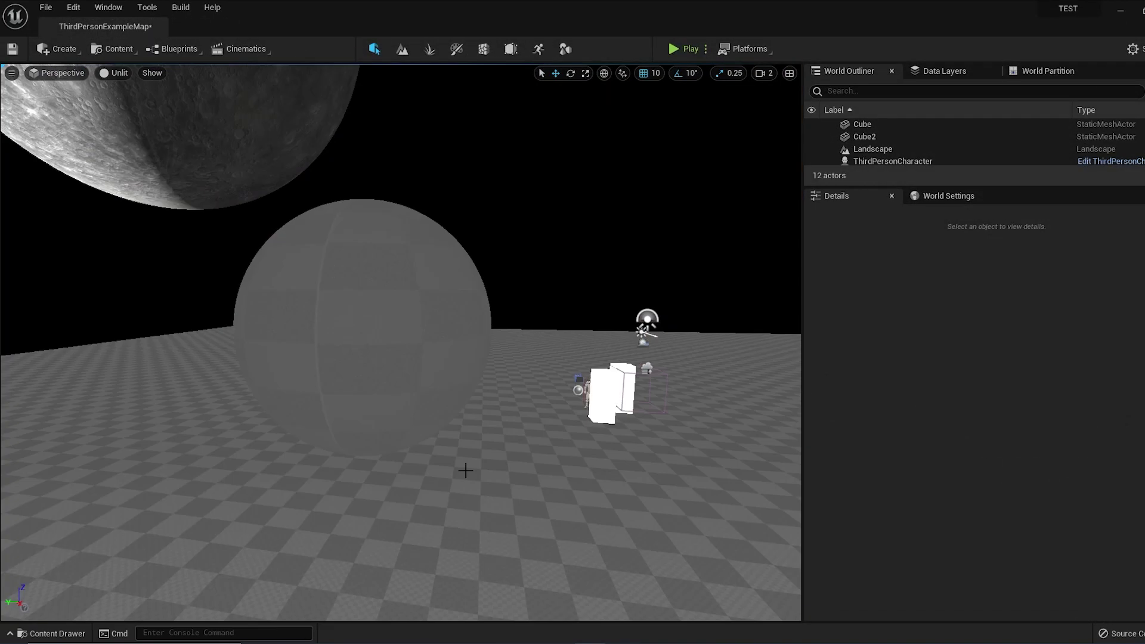
key("ctrl+space")
right_click(335, 444)
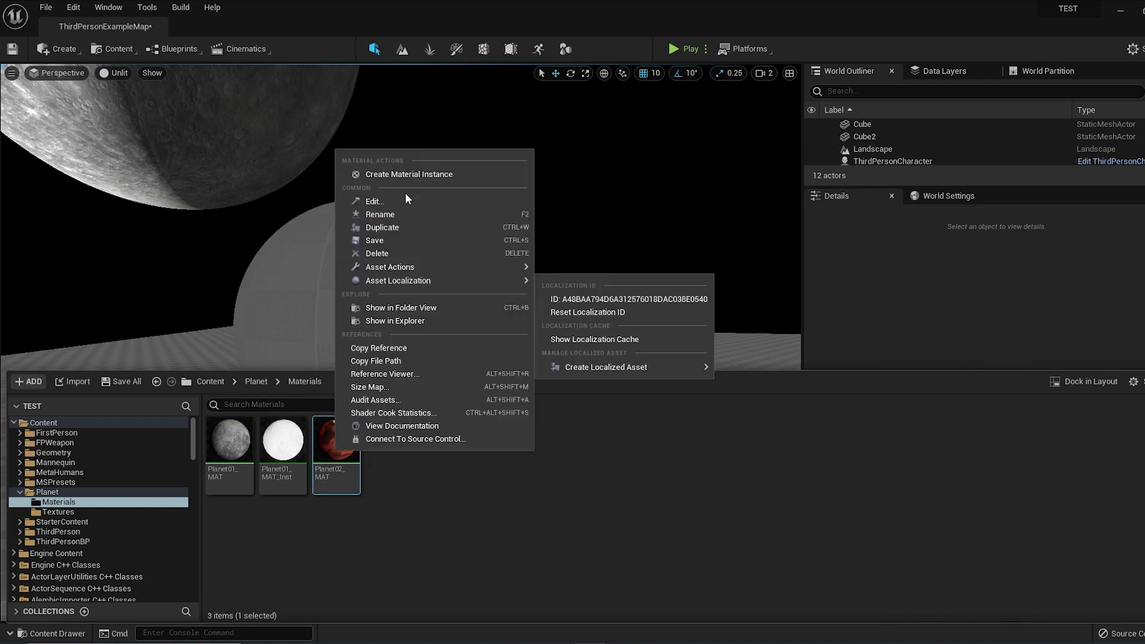
left_click(418, 174)
key("Return")
left_click_drag(389, 447, 366, 277)
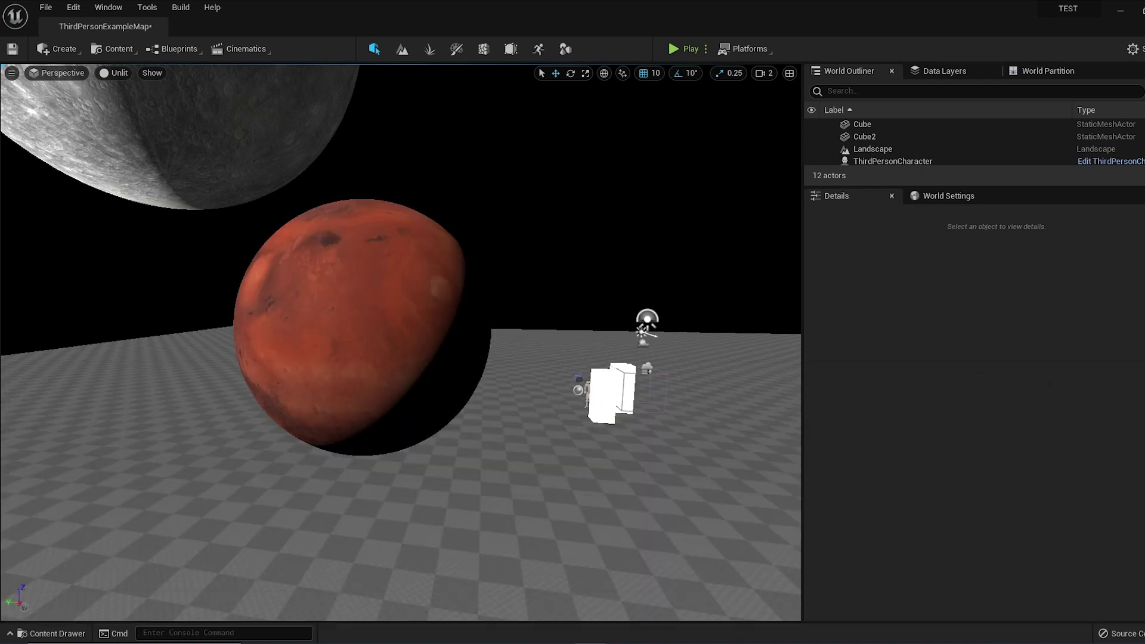
Copy the first planet's location onto the new Mars sphere
right_click_drag(436, 347, 263, 337)
key("d")
key("s")
key("a")
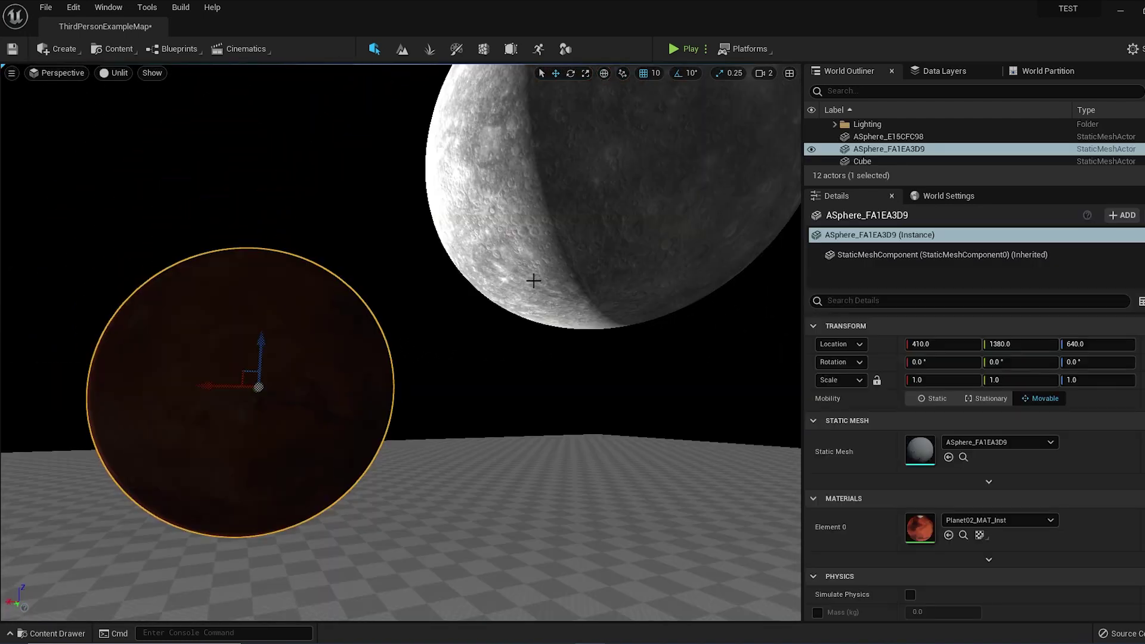
left_click(534, 280)
right_click(924, 353)
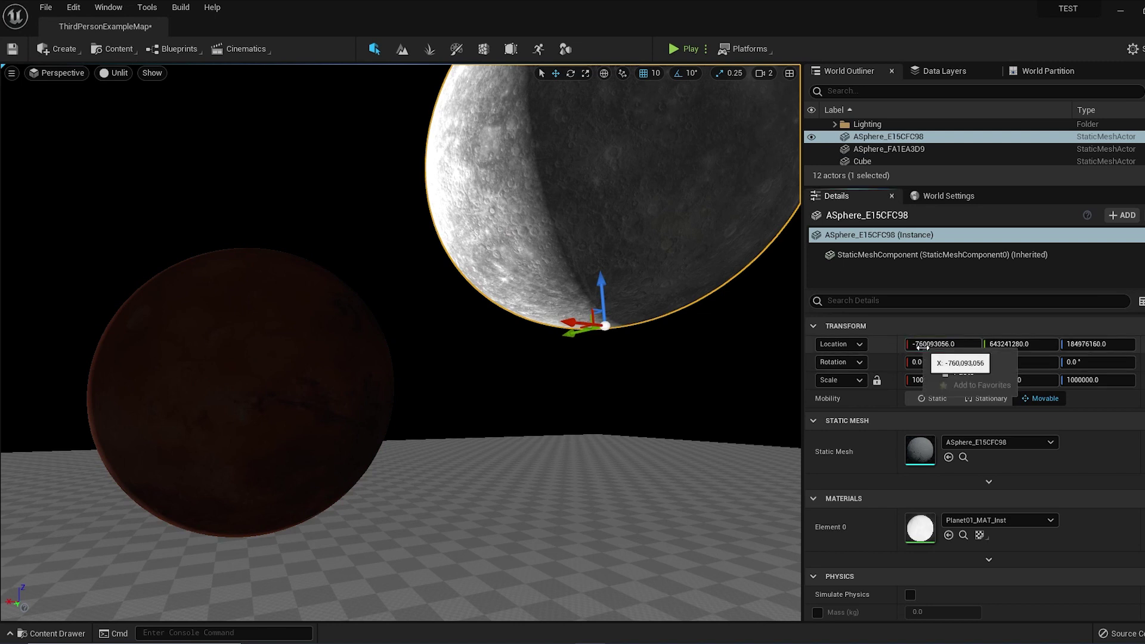
left_click(967, 360)
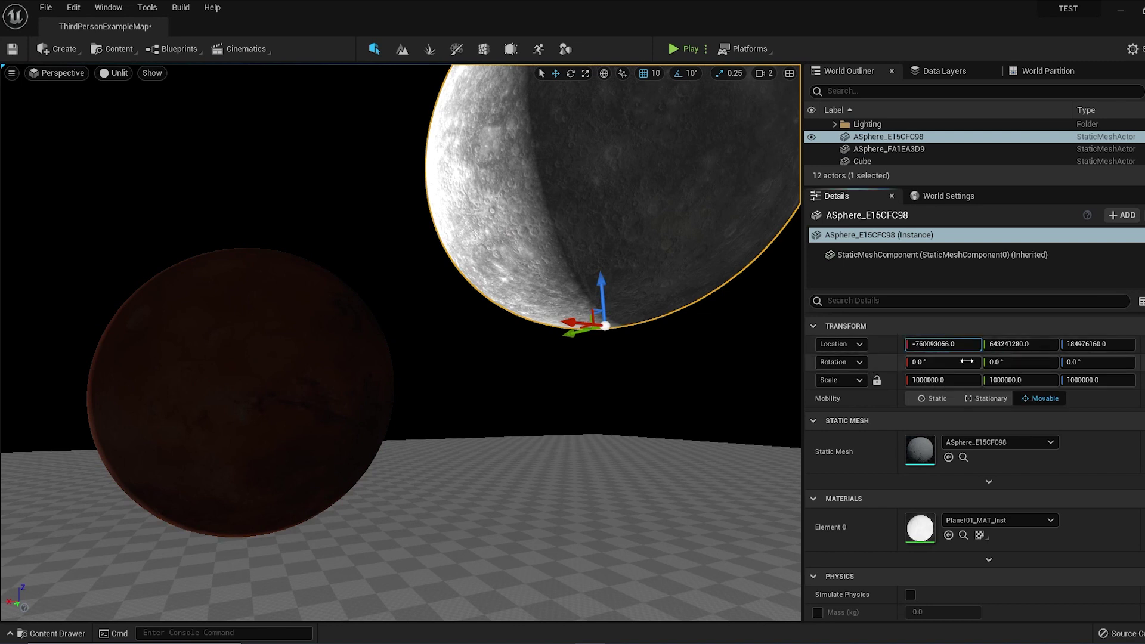
left_click(308, 391)
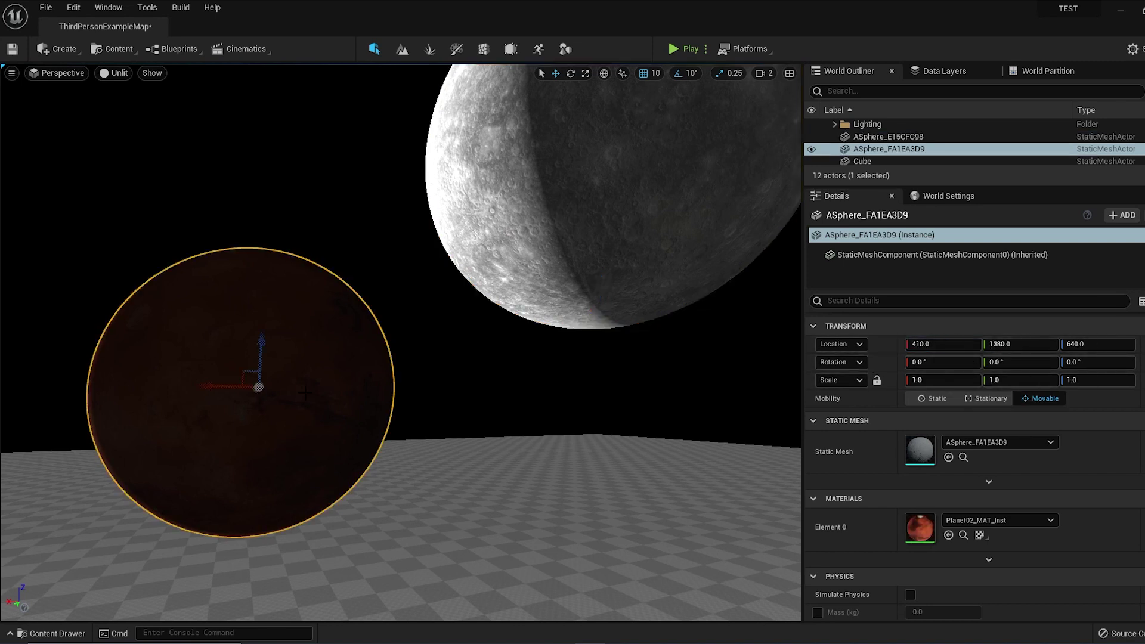
right_click(924, 344)
left_click(973, 371)
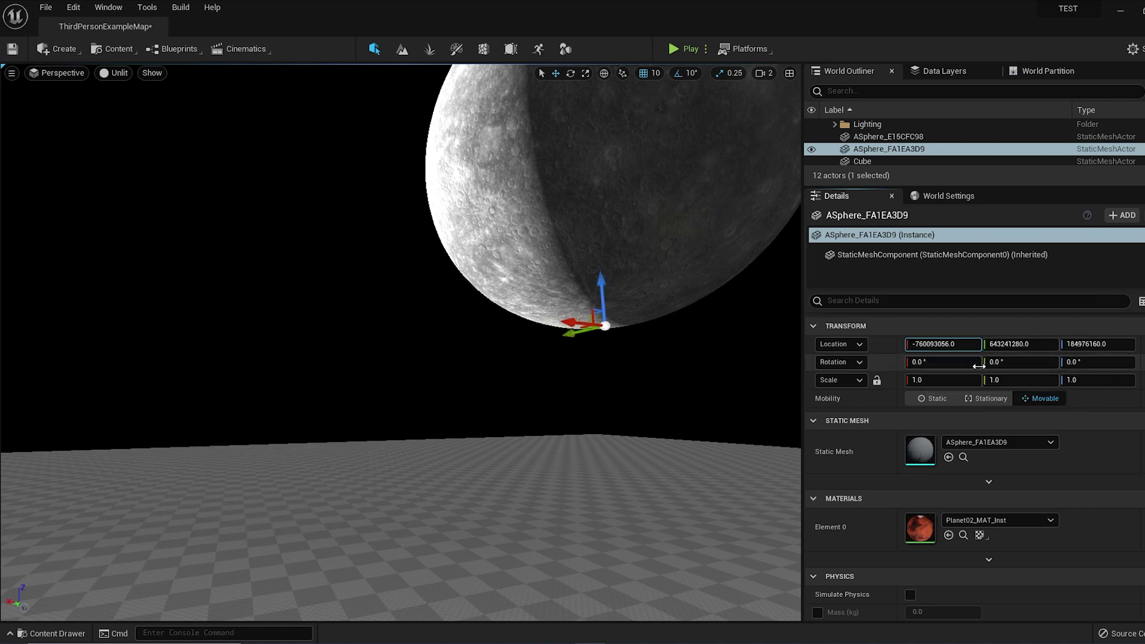
Copy the first planet's 1000000 scale onto the Mars sphere
left_click(746, 232)
right_click(925, 381)
left_click(966, 397)
left_click(910, 150)
right_click(927, 381)
left_click(968, 405)
Move the Mars planet along X to about 426554688, clear of the first planet, and shift it further back and higher in the sky
right_click_drag(656, 358, 757, 399)
right_click_drag(420, 234, 358, 216)
key("w")
key("d")
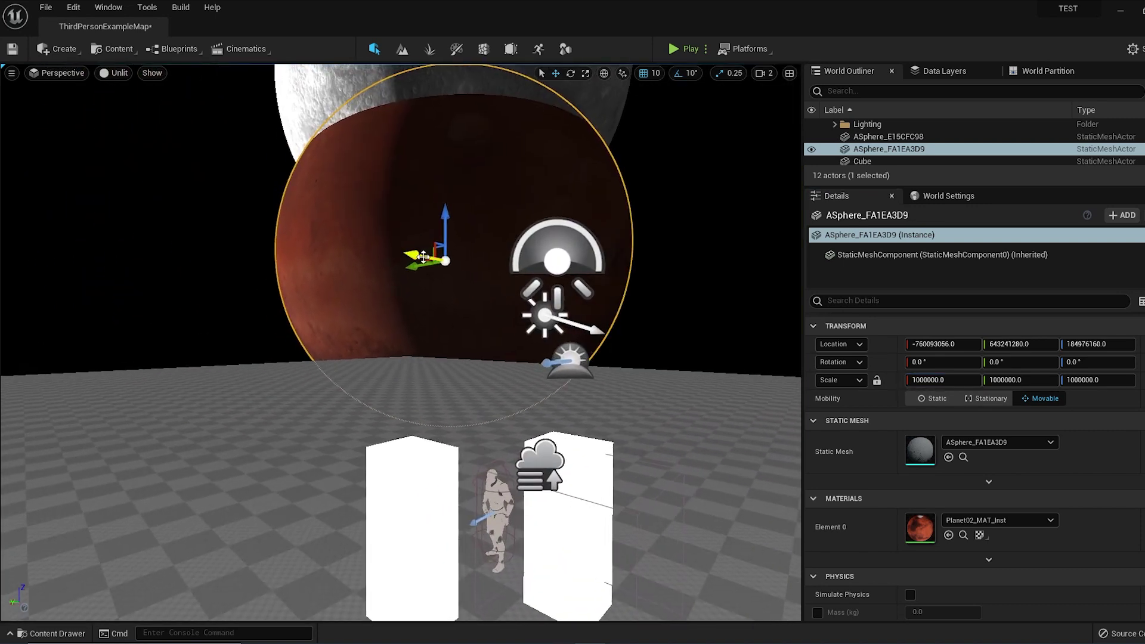
left_click_drag(423, 258, 106, 246)
right_click_drag(298, 239, 239, 214)
left_click_drag(303, 281, 71, 272)
right_click_drag(358, 269, 281, 245)
key("d")
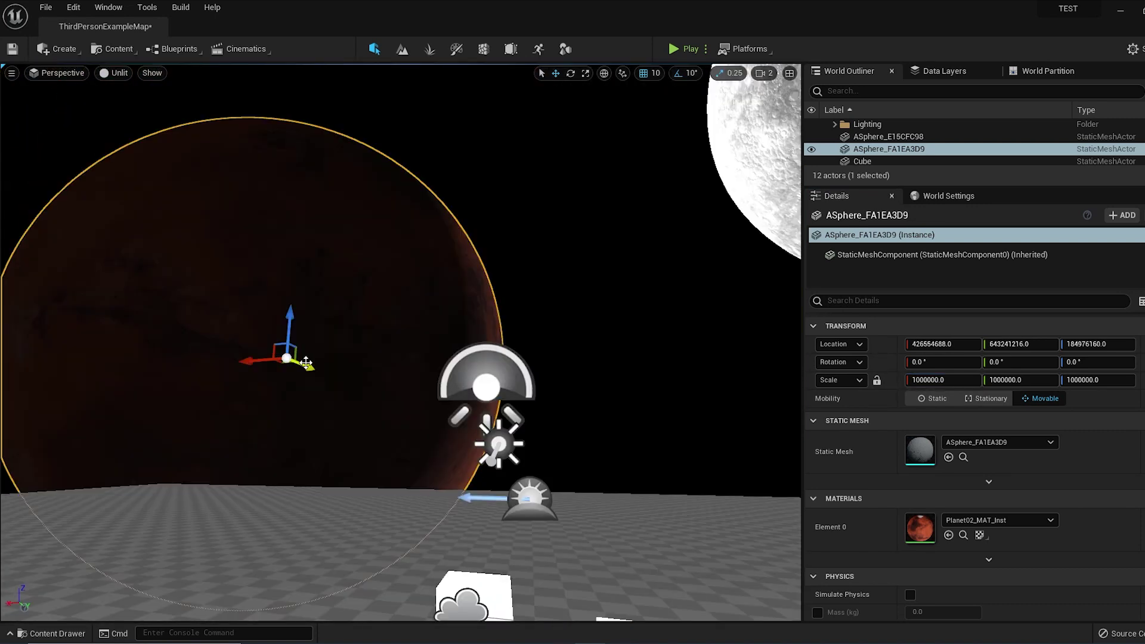
left_click_drag(286, 358, 264, 279)
Open Planet02_MAT_Inst beside the viewport and set Glow_Crank to about 8.06, Planet_Shadow to 0.543 and Light_Direction to green around R 0.023, G 0.823
key("alt+4")
double_click(921, 528)
left_click_drag(96, 27, 165, 80)
left_click_drag(68, 54, 554, 47)
left_click_drag(906, 203, 885, 220)
key("alt+2")
key("alt+3")
left_click(522, 255)
key("alt+3")
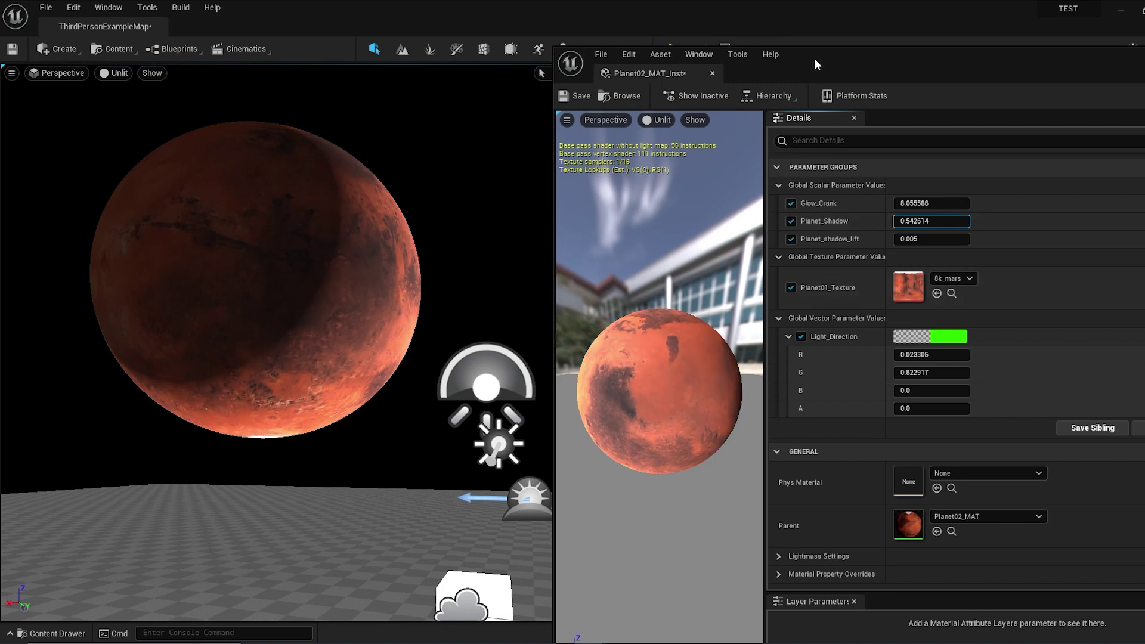
left_click_drag(811, 63, 807, 119)
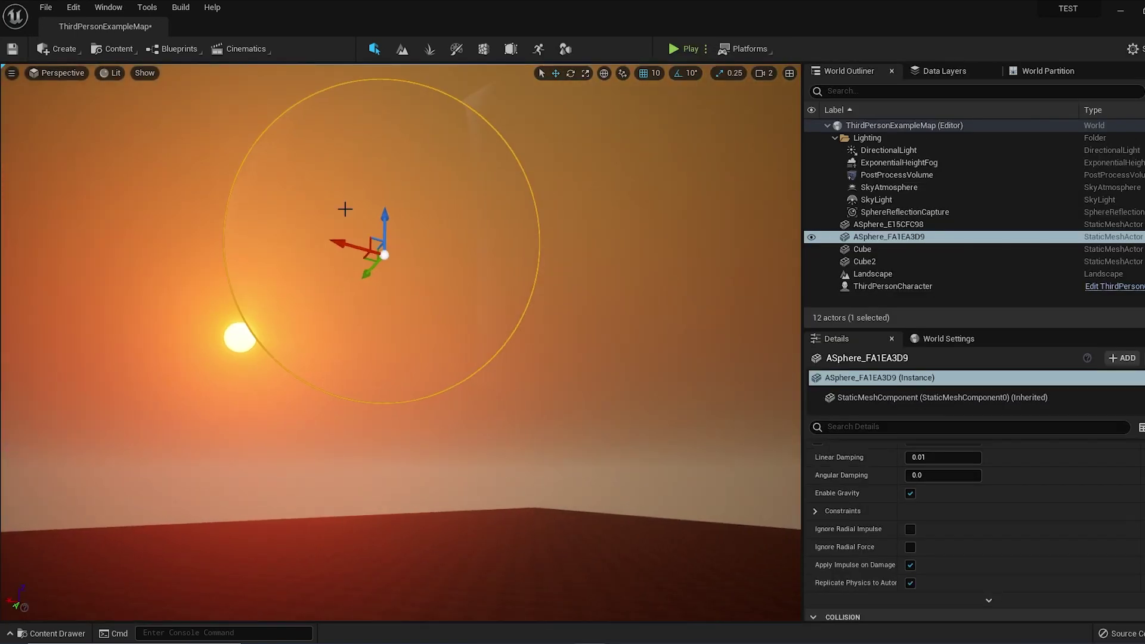
Reposition the Mars planet in the sky so it sits partly behind the first planet, near its upper edge
left_click_drag(349, 245, 460, 117)
right_click_drag(460, 116, 460, 67)
left_click_drag(447, 261, 370, 343)
left_click_drag(388, 305, 389, 228)
In unlit view, shift the Mars material's Light_Direction colour towards yellow-green and lower its Planet_Shadow
key("alt+3")
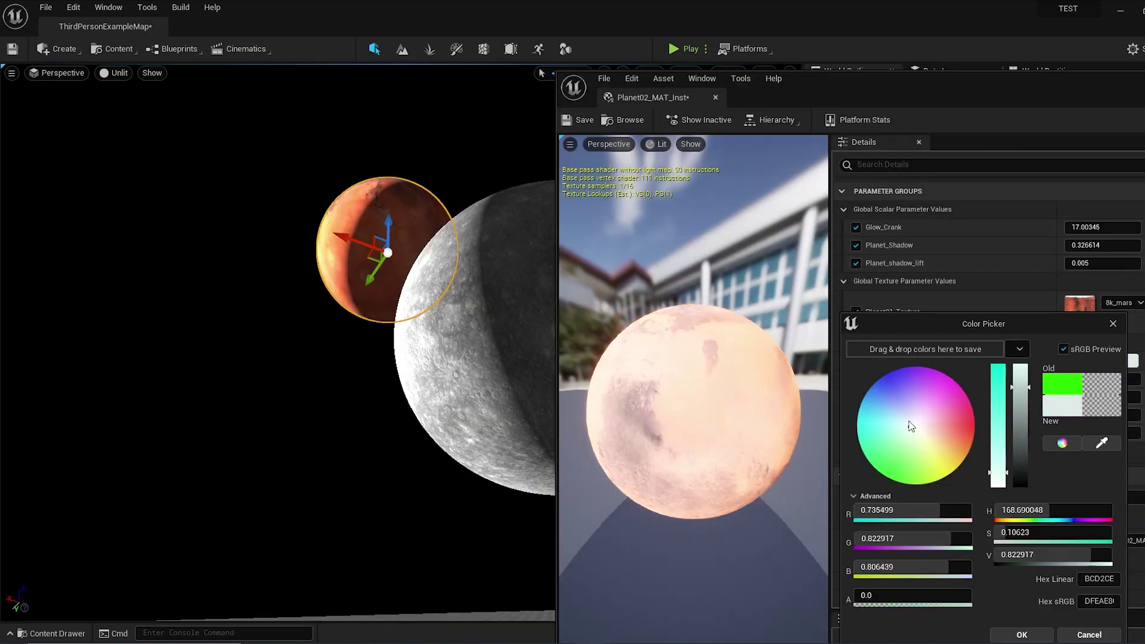
left_click_drag(915, 471, 919, 467)
left_click_drag(1102, 246, 1073, 245)
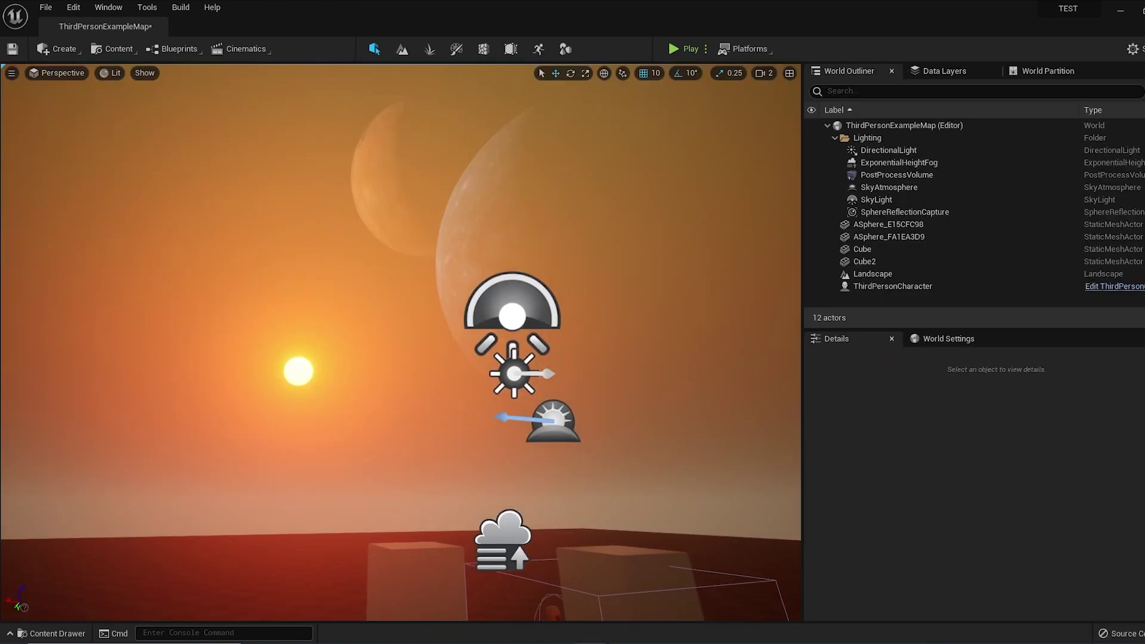
Rotate the Mars planet to about 80.8° on X and 251.04° on Y to change its visible surface
left_click(421, 162)
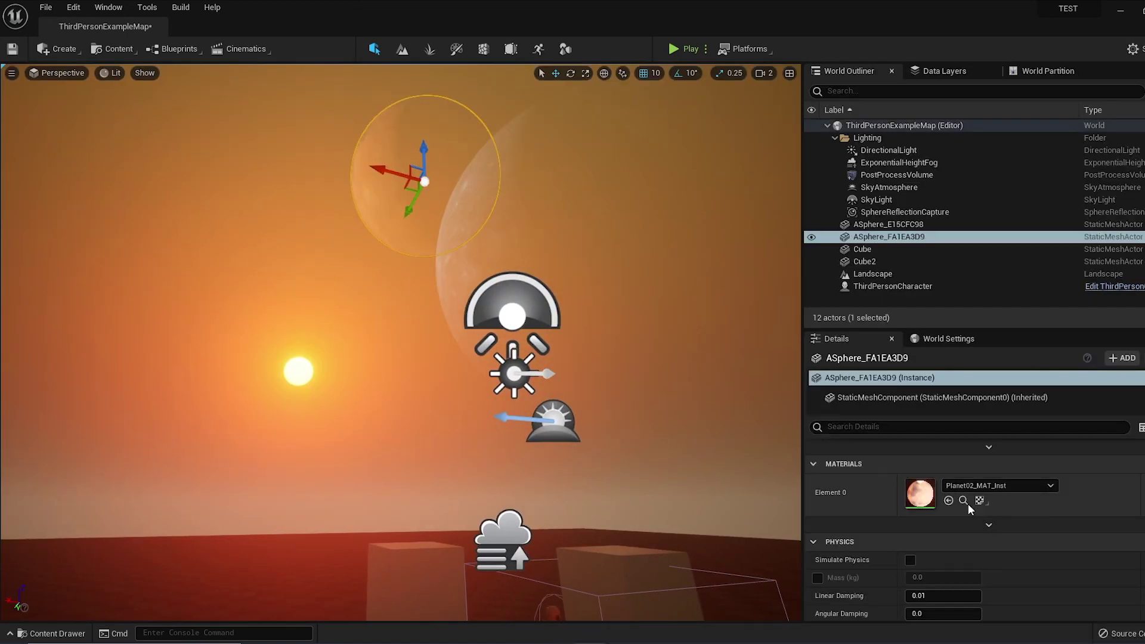
scroll(910, 512, "up", 5)
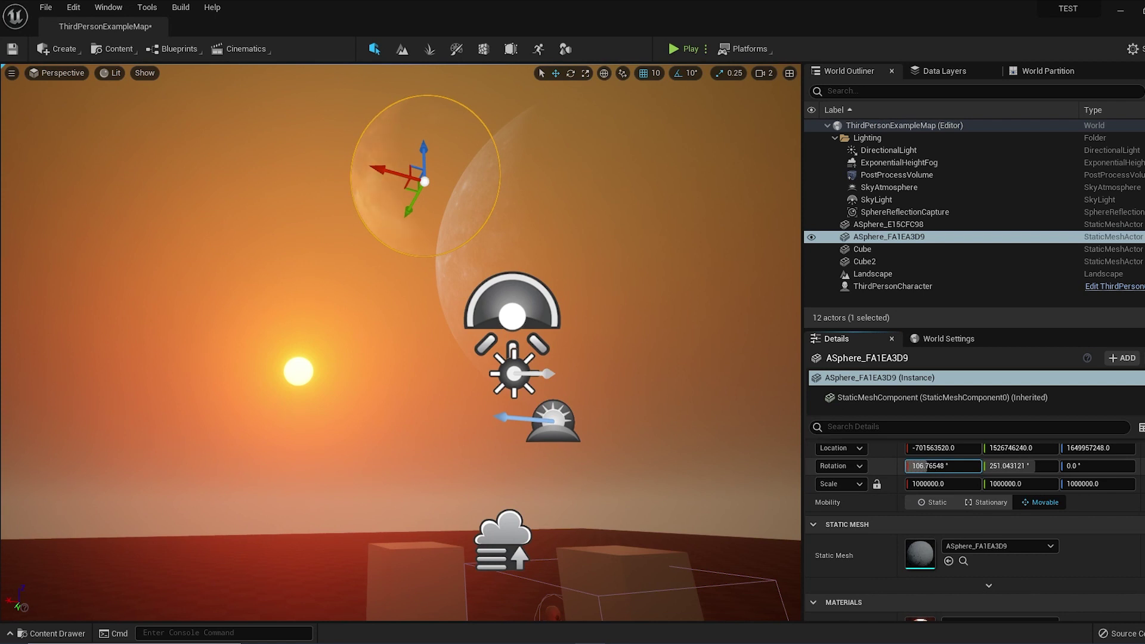
left_click_drag(940, 466, 935, 466)
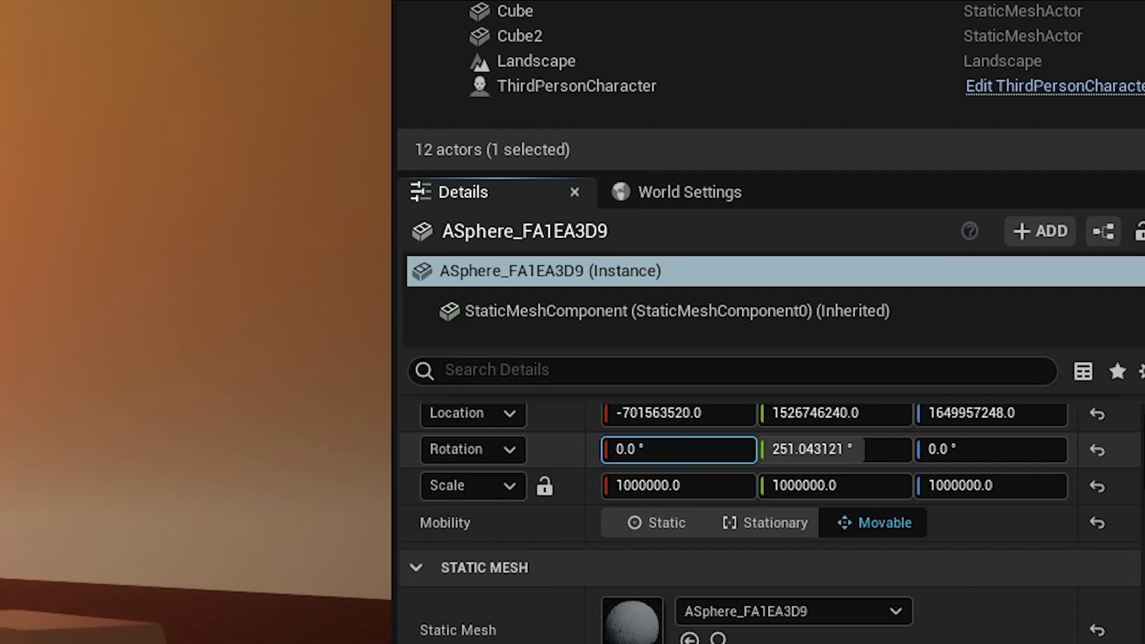
left_click_drag(679, 450, 686, 449)
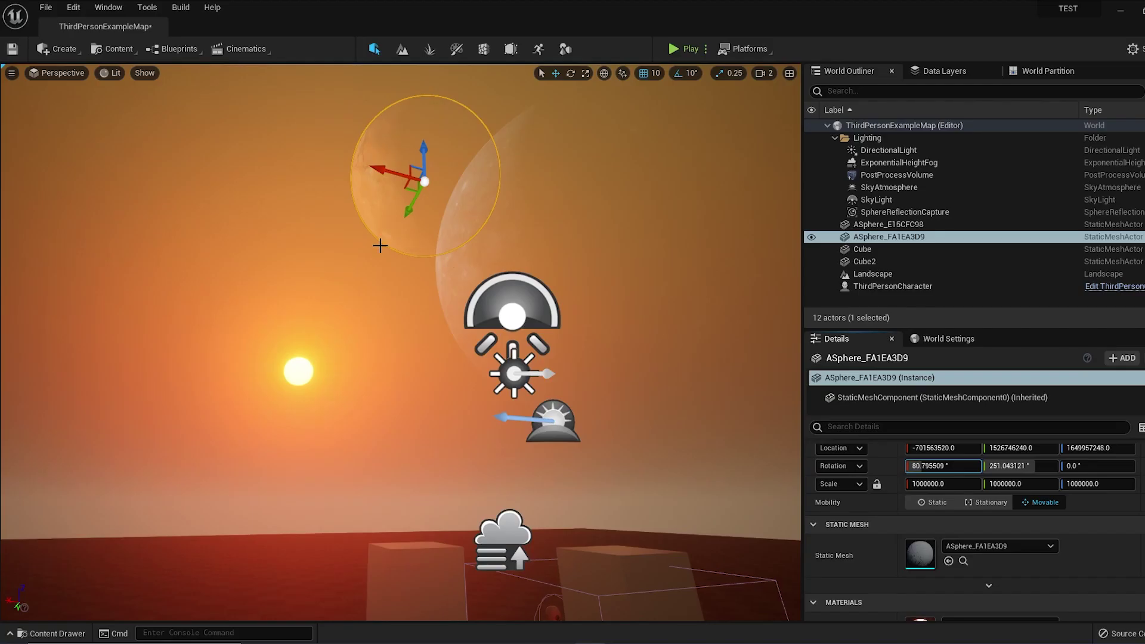
Deselect the Mars planet and add a Volumetric Cloud actor from the visual effects to the level
left_click(212, 458)
right_click_drag(213, 459, 168, 477)
key("w")
right_click_drag(168, 477, 145, 442)
left_click(55, 73)
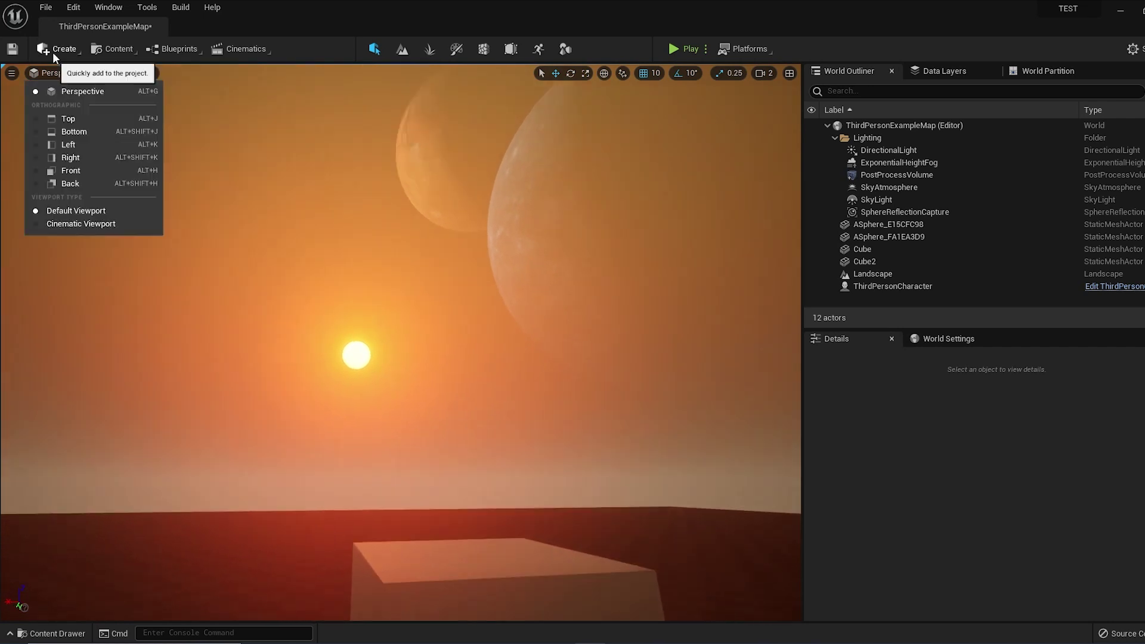
left_click(52, 52)
mouse_move(116, 124)
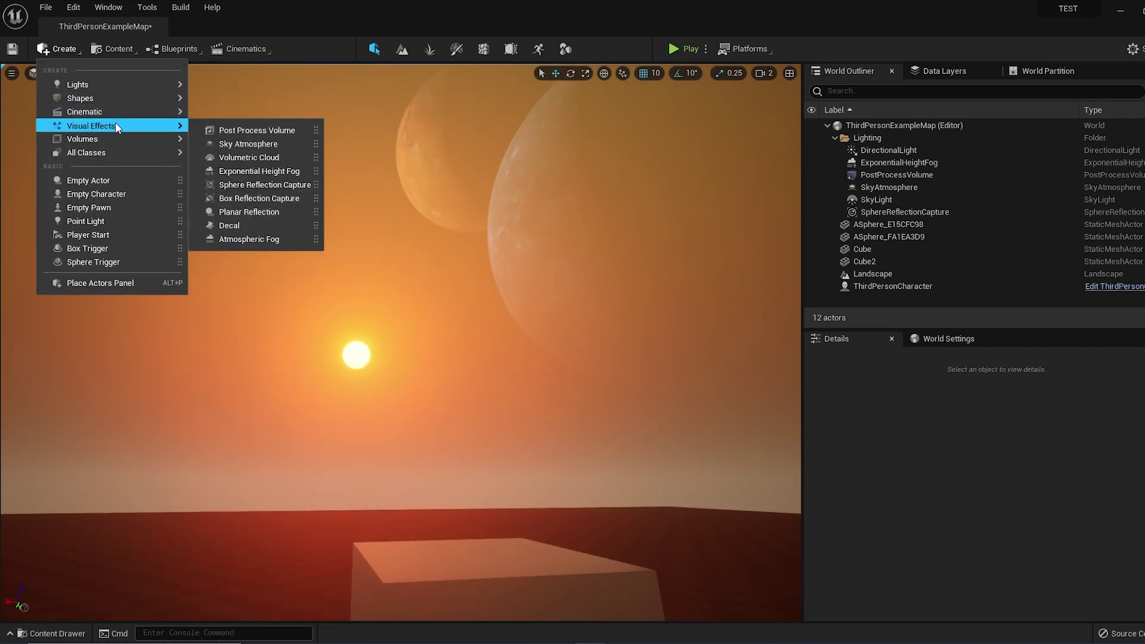
left_click(245, 157)
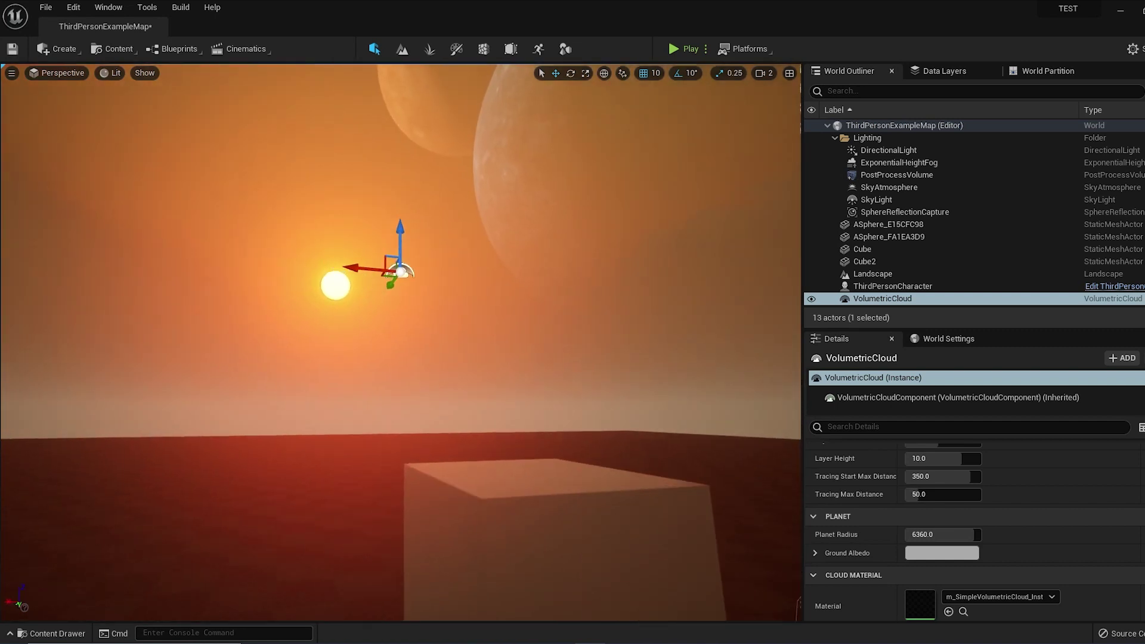
Temporarily hide the SkyAtmosphere to inspect the volumetric clouds around the planets, and restore its visibility
right_click_drag(271, 233, 265, 224)
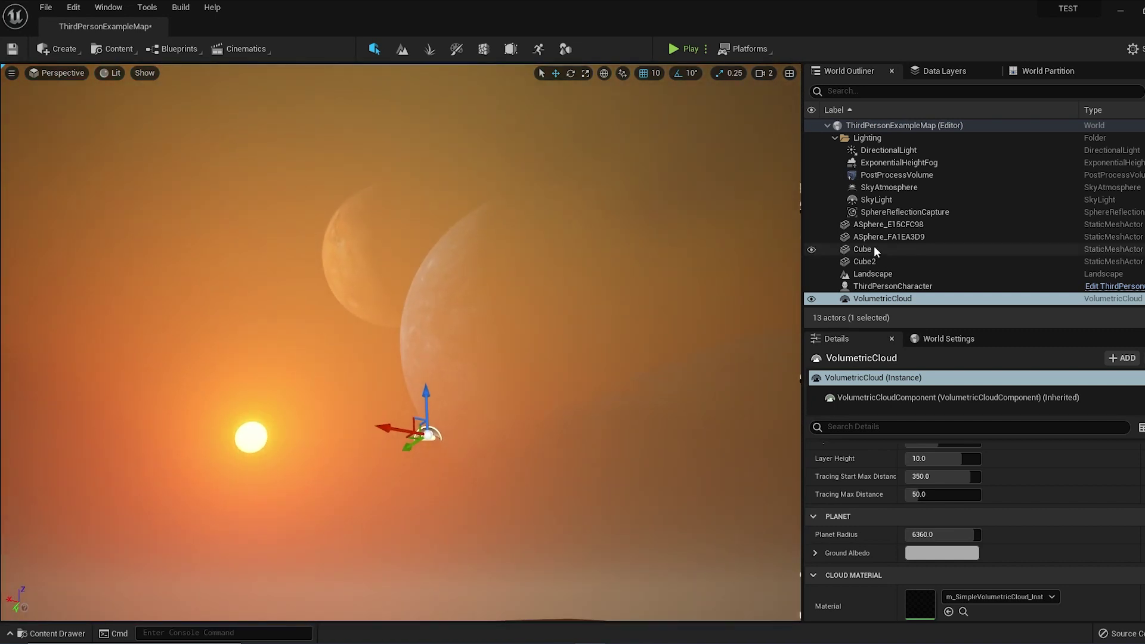
left_click(813, 188)
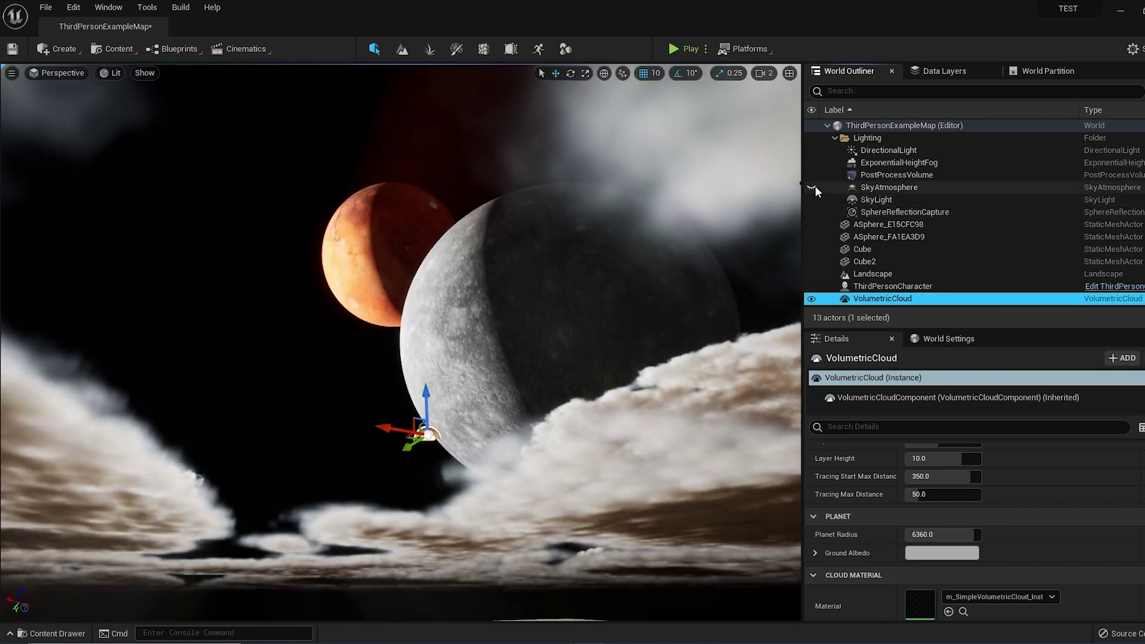
mouse_move(603, 250)
right_mouse_down()
mouse_move(609, 265)
mouse_move(648, 278)
mouse_move(572, 261)
mouse_move(582, 257)
right_mouse_up()
key("w")
key("a")
mouse_move(489, 348)
right_mouse_down()
mouse_move(477, 331)
mouse_move(489, 348)
right_mouse_up()
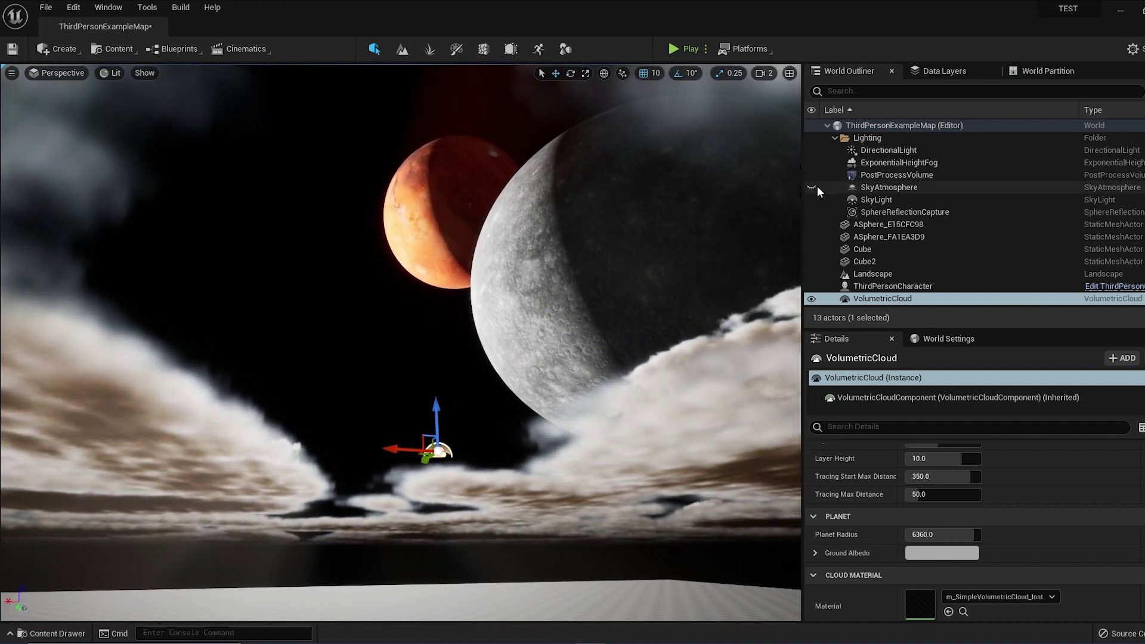
left_click(812, 186)
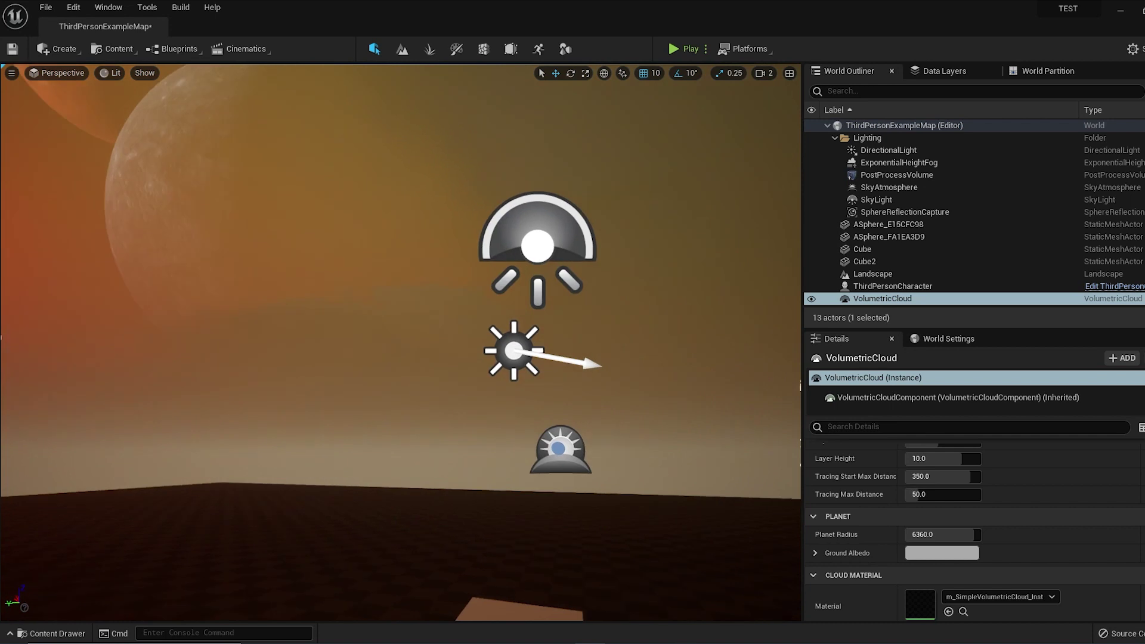